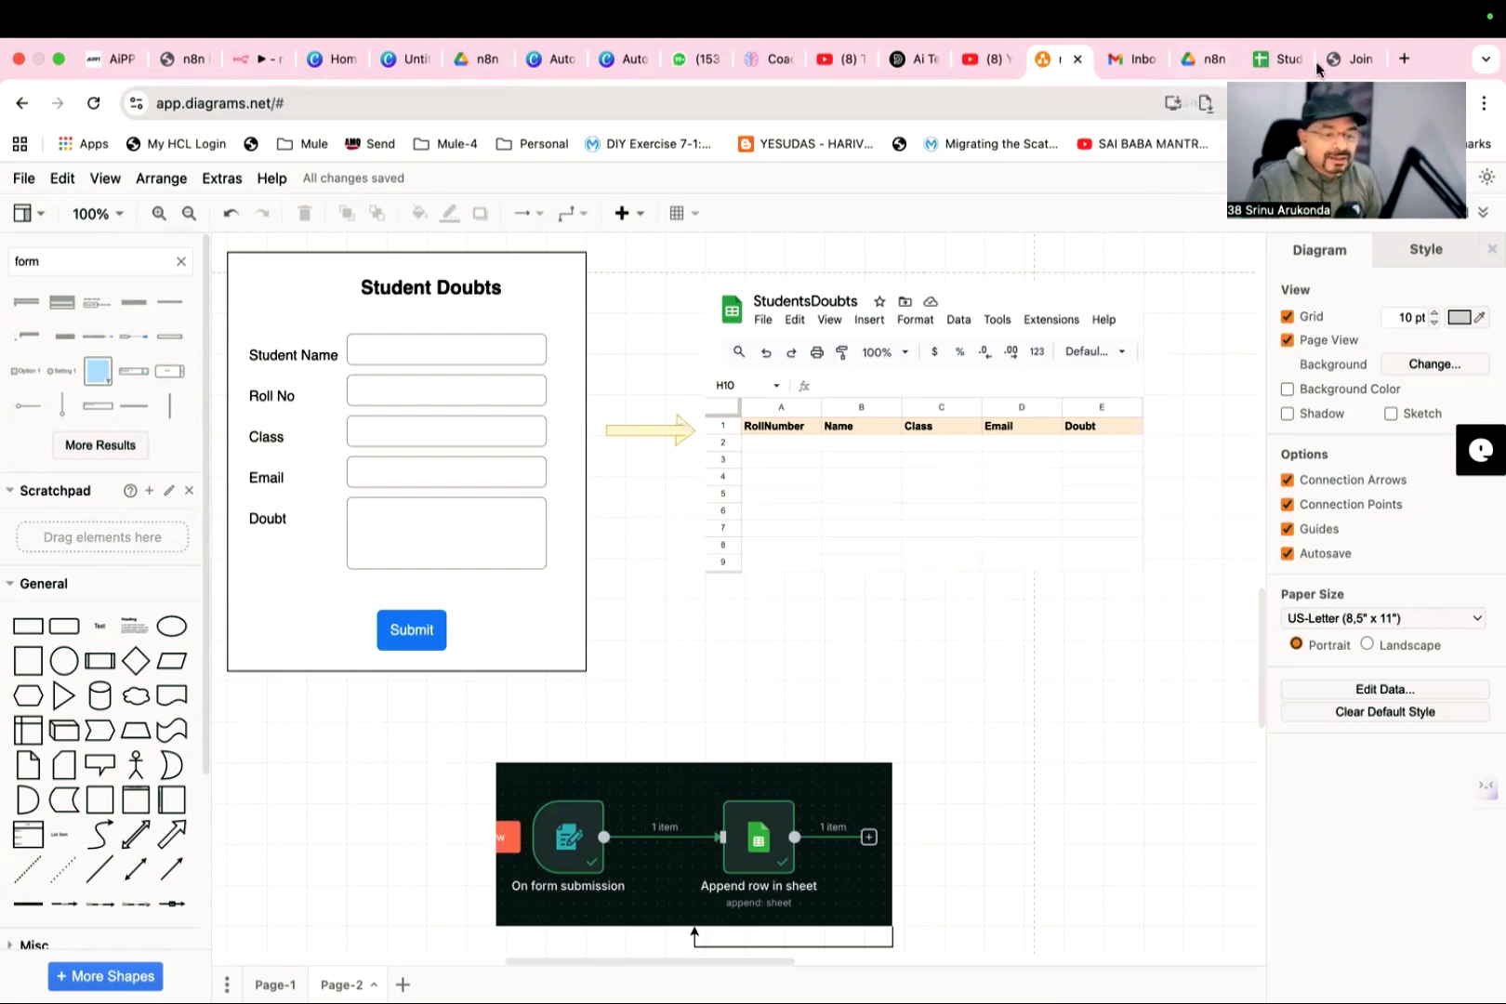
- Switch to the n8n workflow and delete its Append row in sheet and On form submission nodes
click(1278, 58)
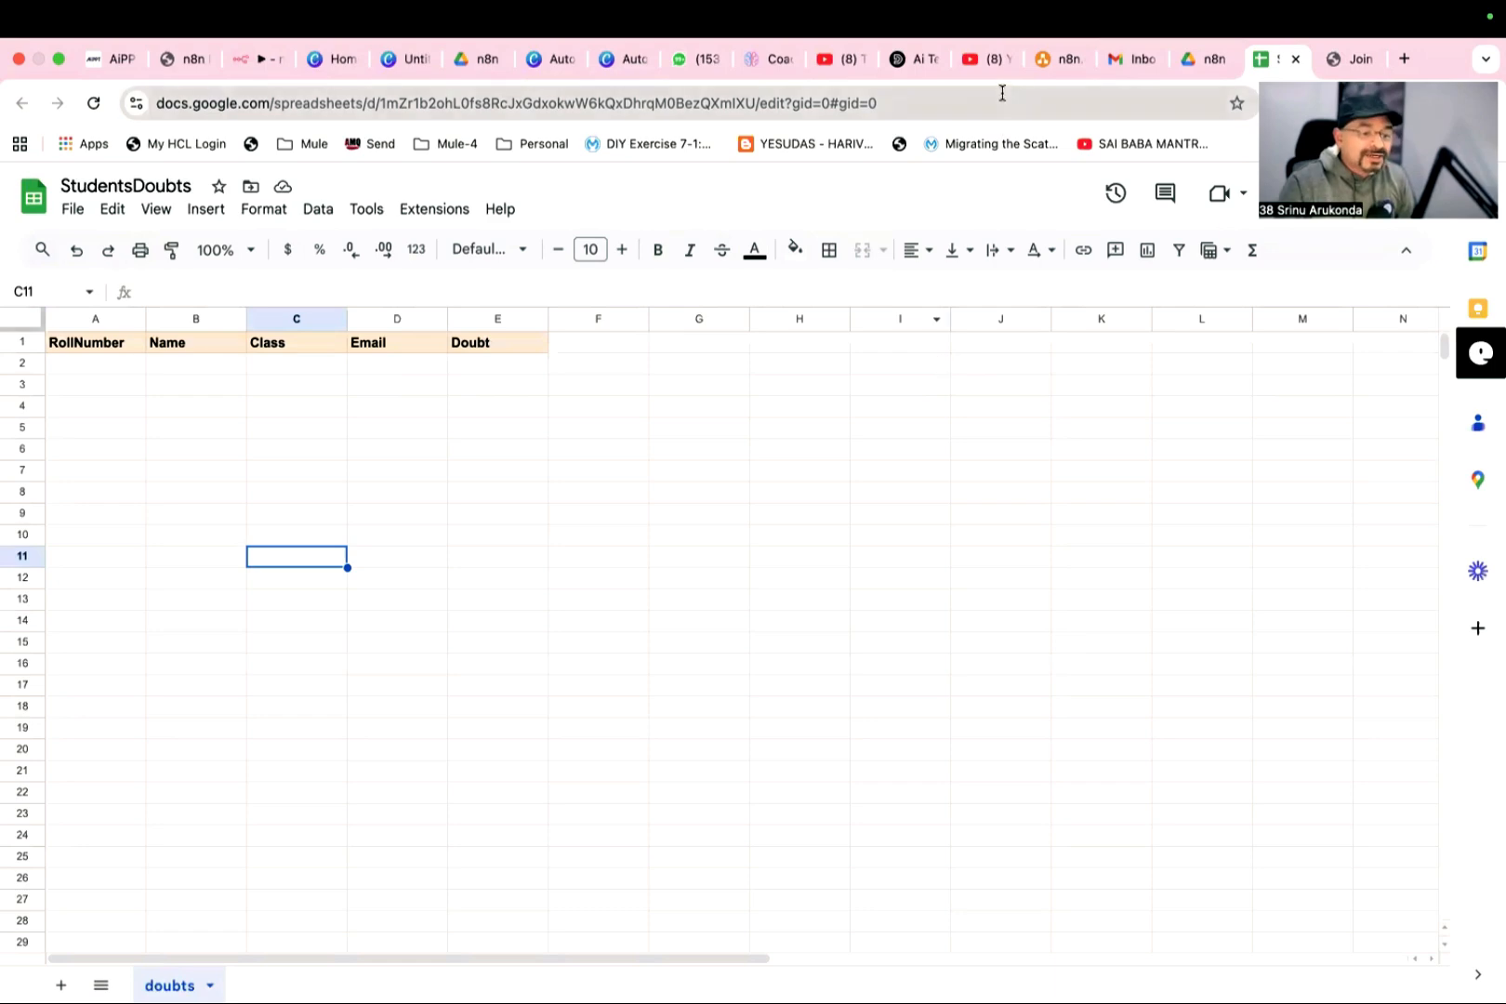
click(1055, 61)
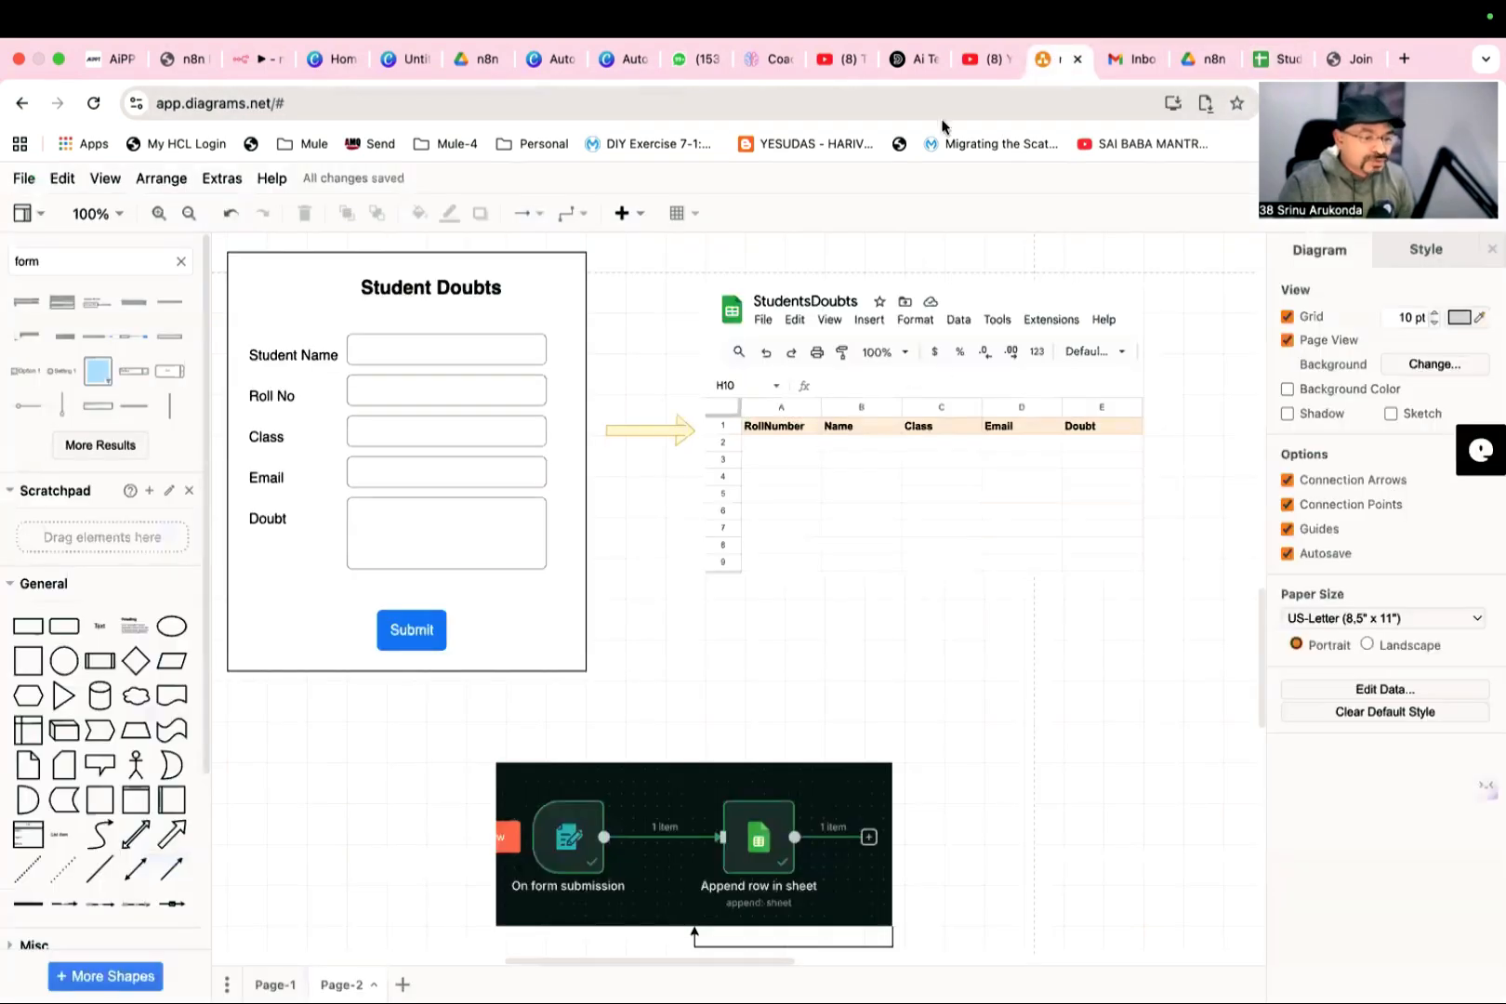
click(244, 59)
drag(609, 502, 1088, 744)
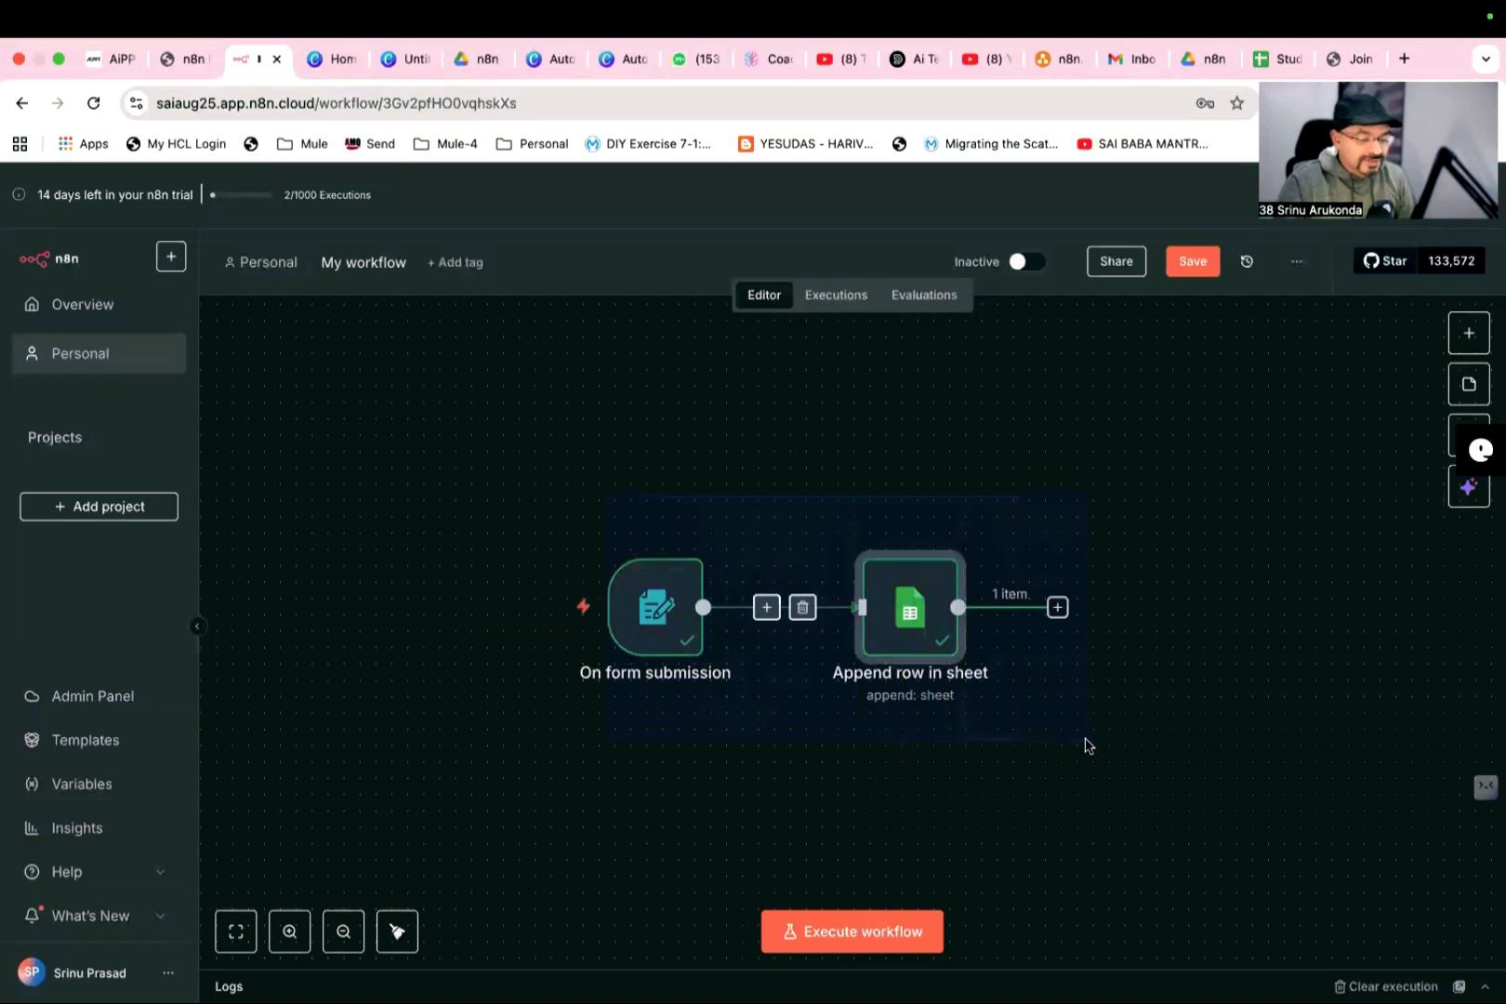
key(Delete)
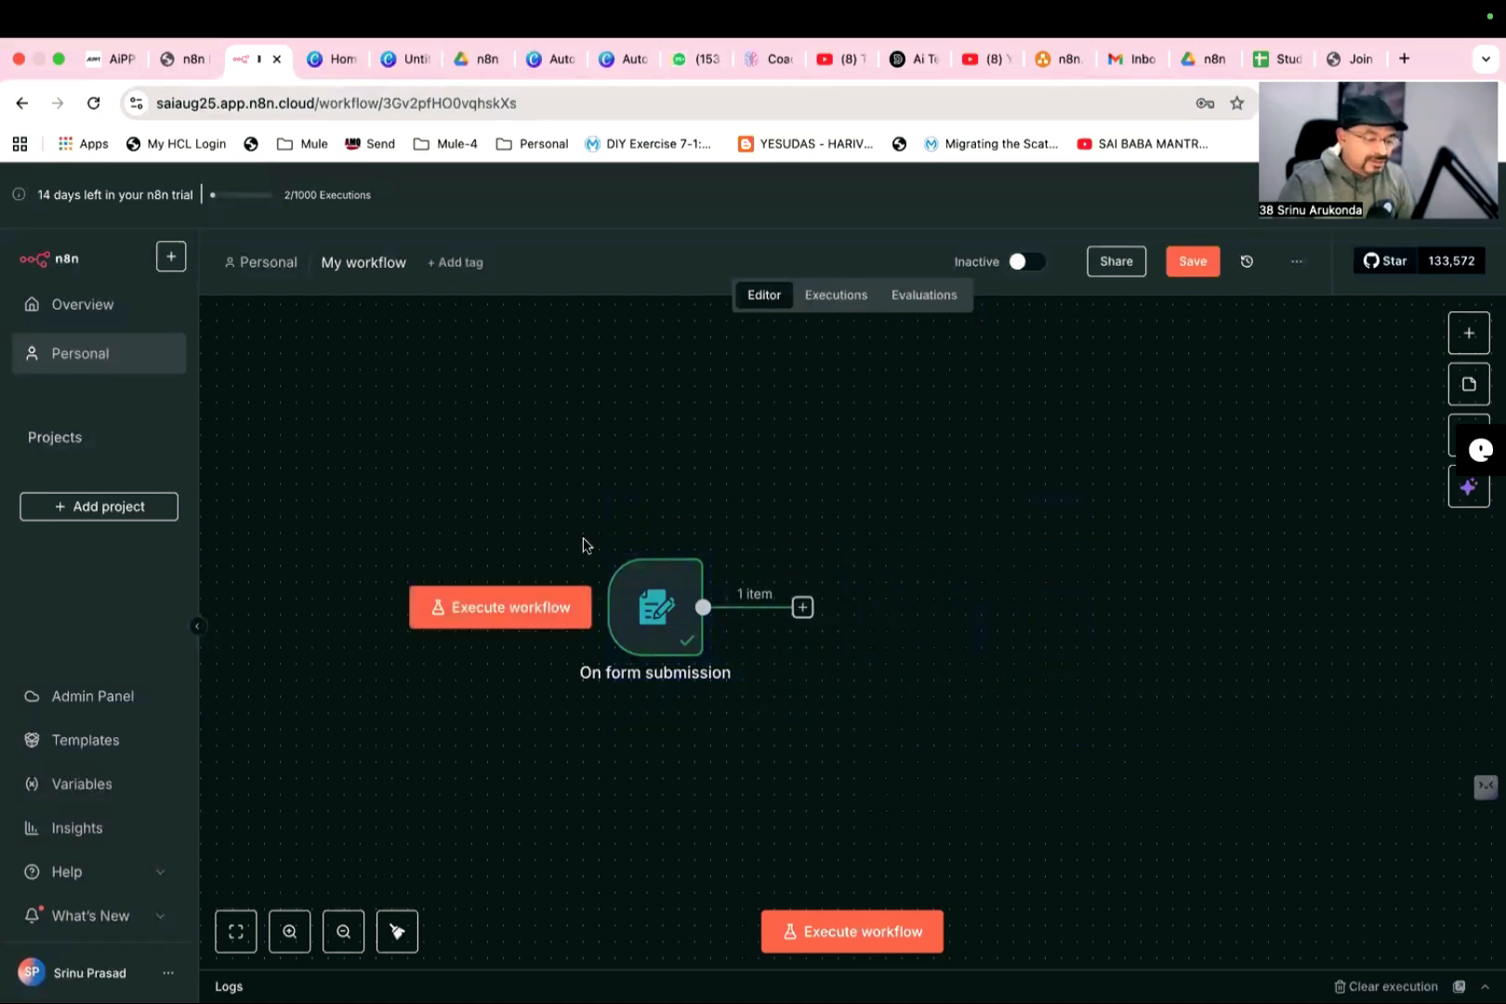
drag(582, 541, 737, 770)
key(Delete)
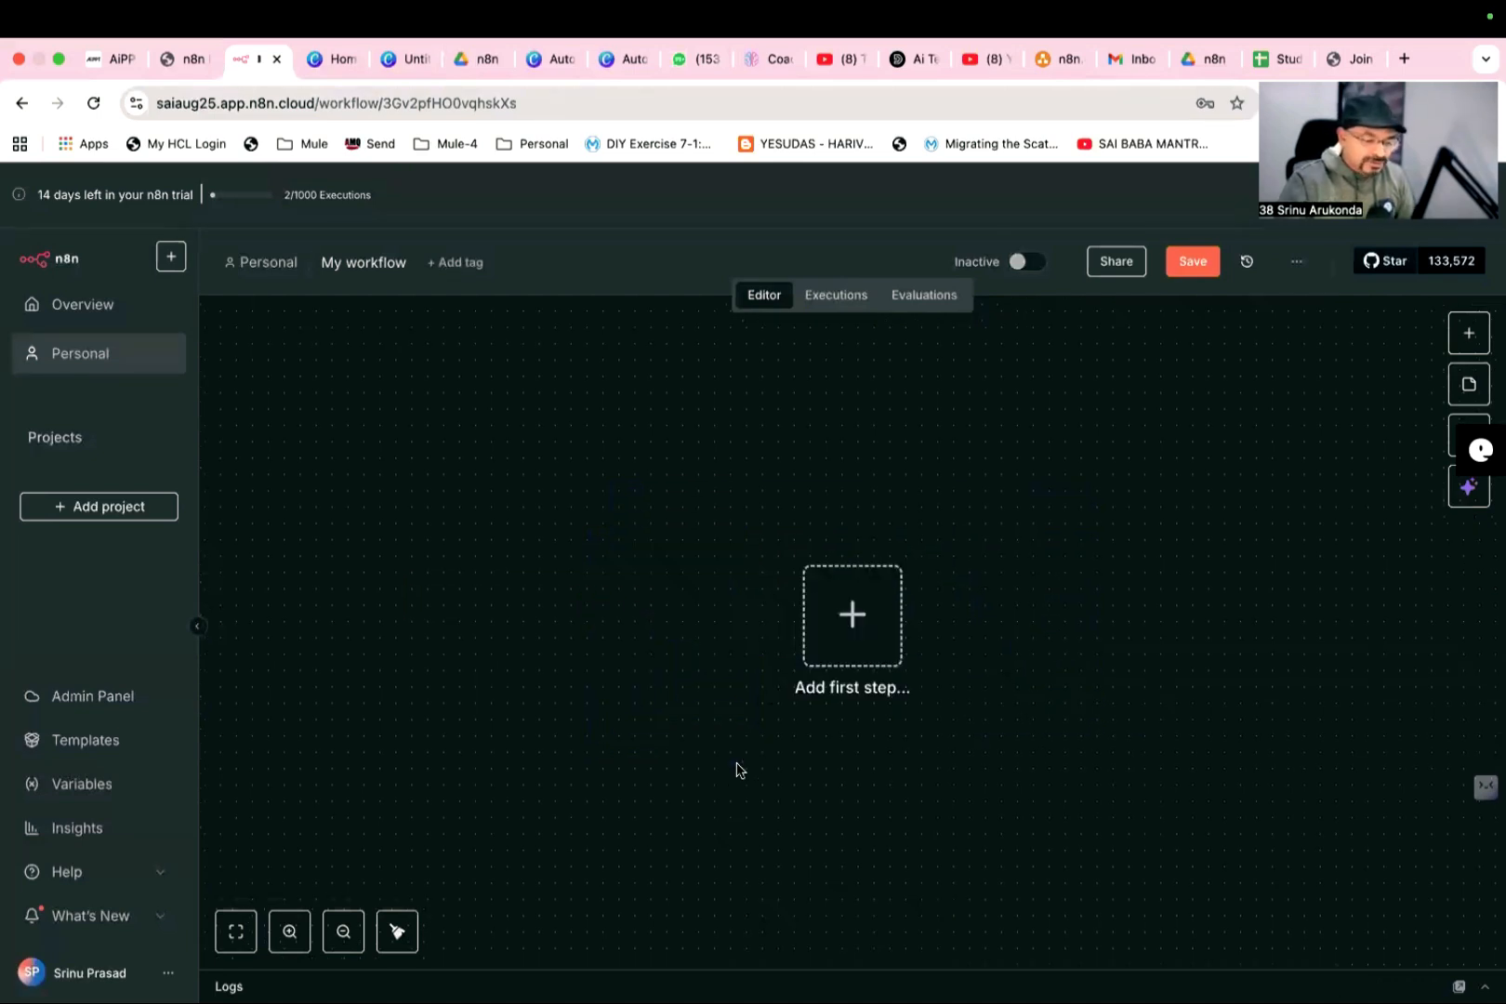
- Add an n8n Form trigger that starts the workflow on form submission as the first step
click(846, 643)
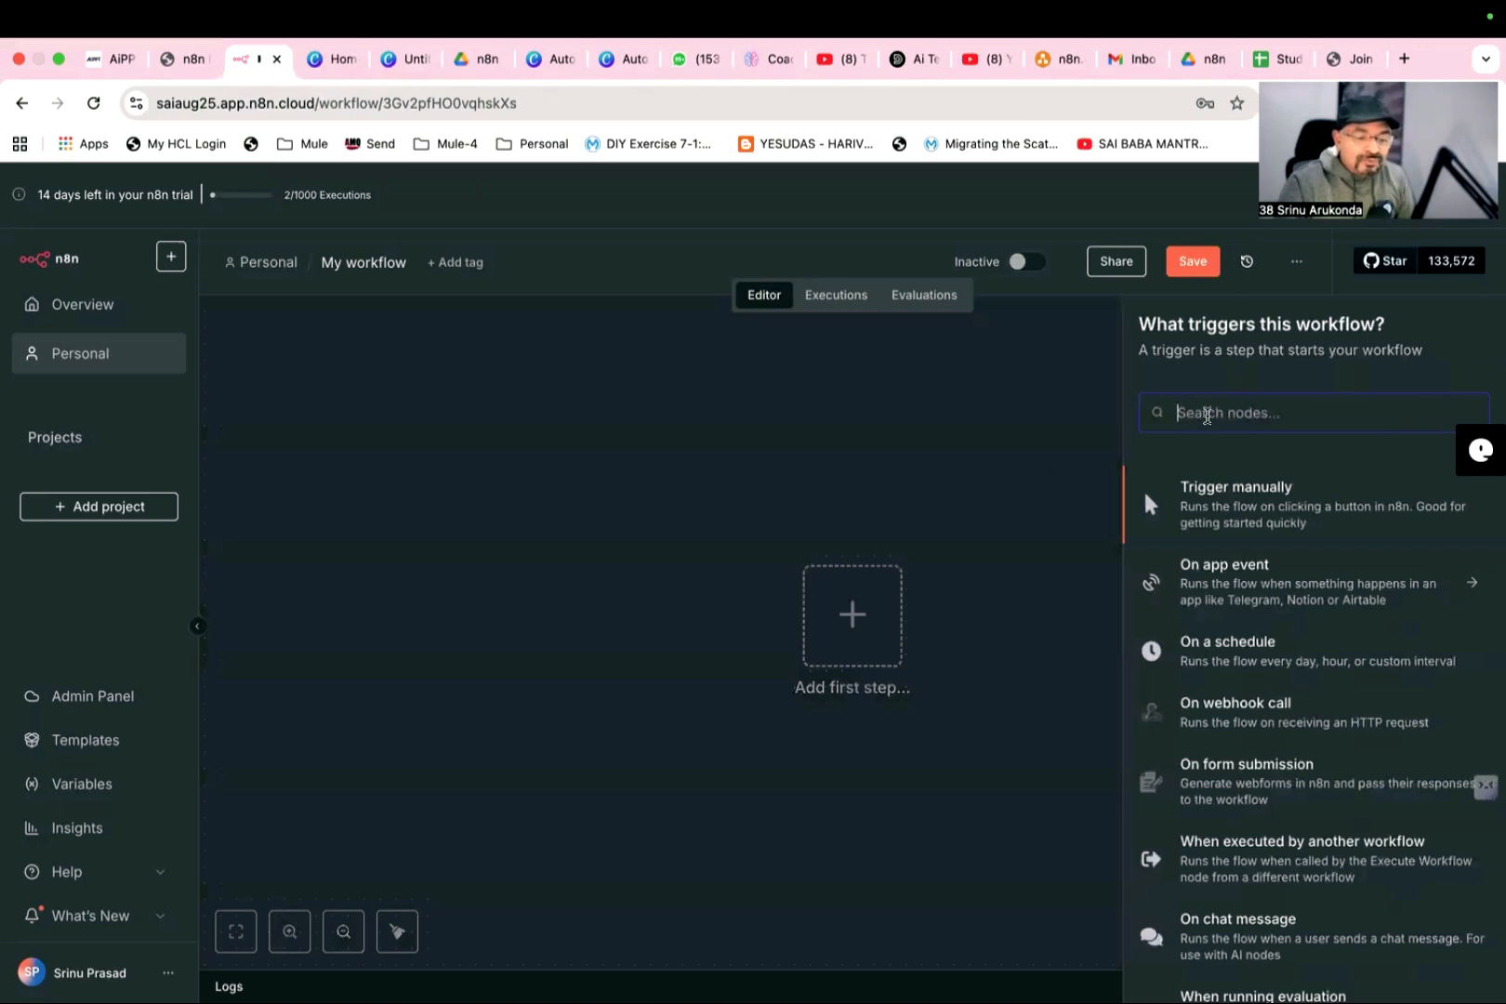
text(fo)
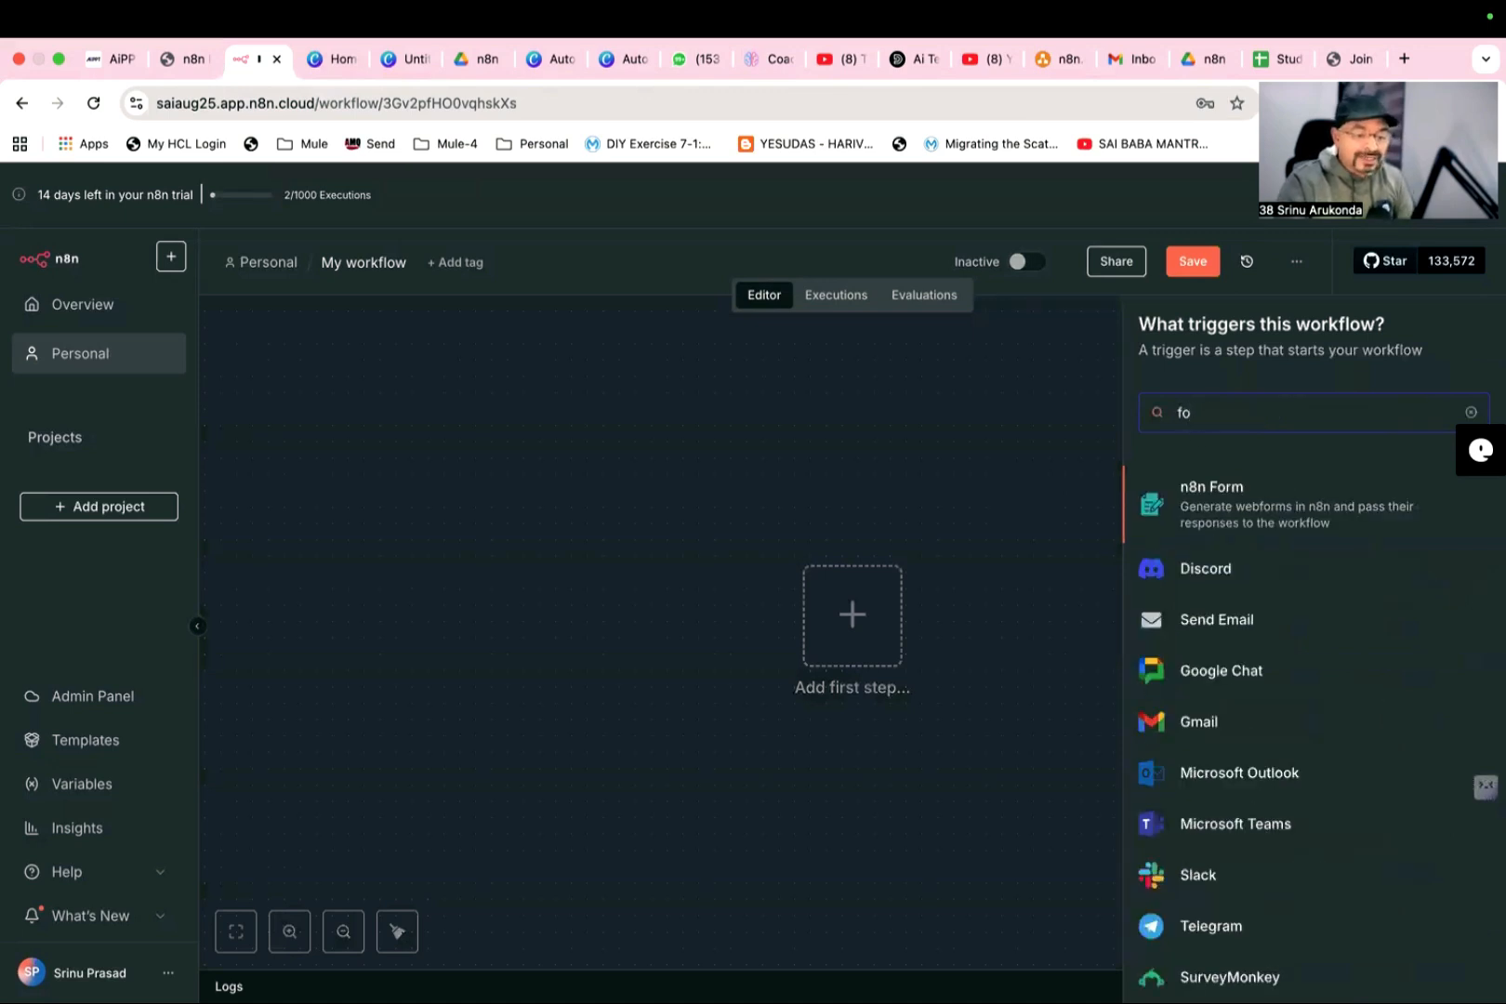
click(1217, 517)
click(1231, 494)
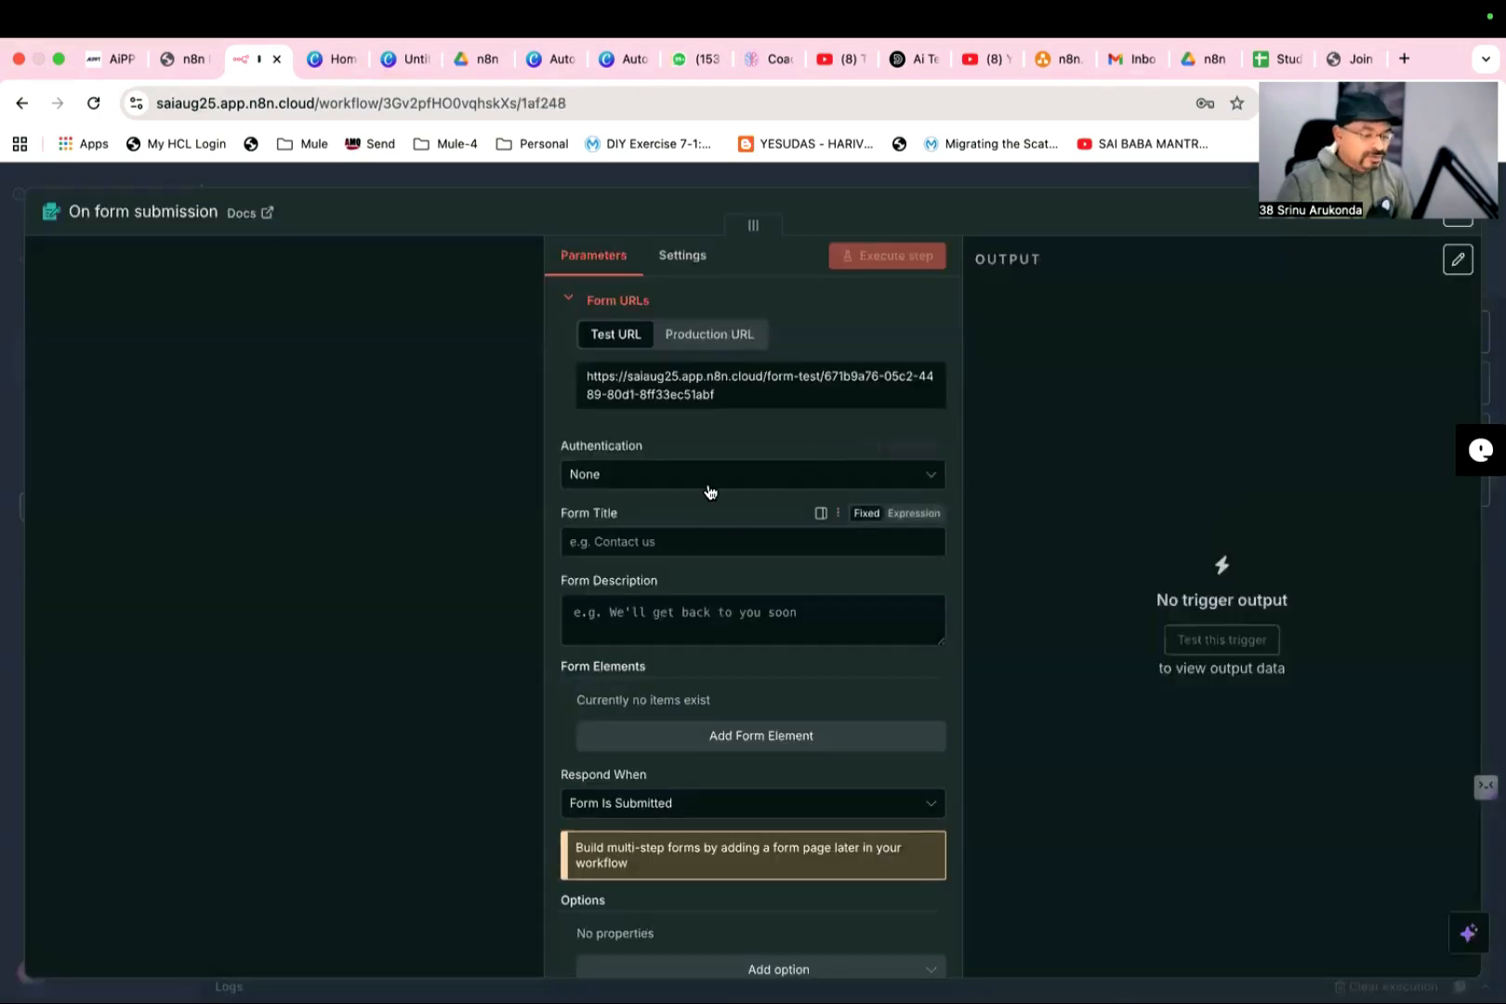
- Set the form title to "Students Doubts" in the form trigger, checking the form mockup in the diagram
scroll(739, 624, down, 1)
scroll(739, 624, down, 1)
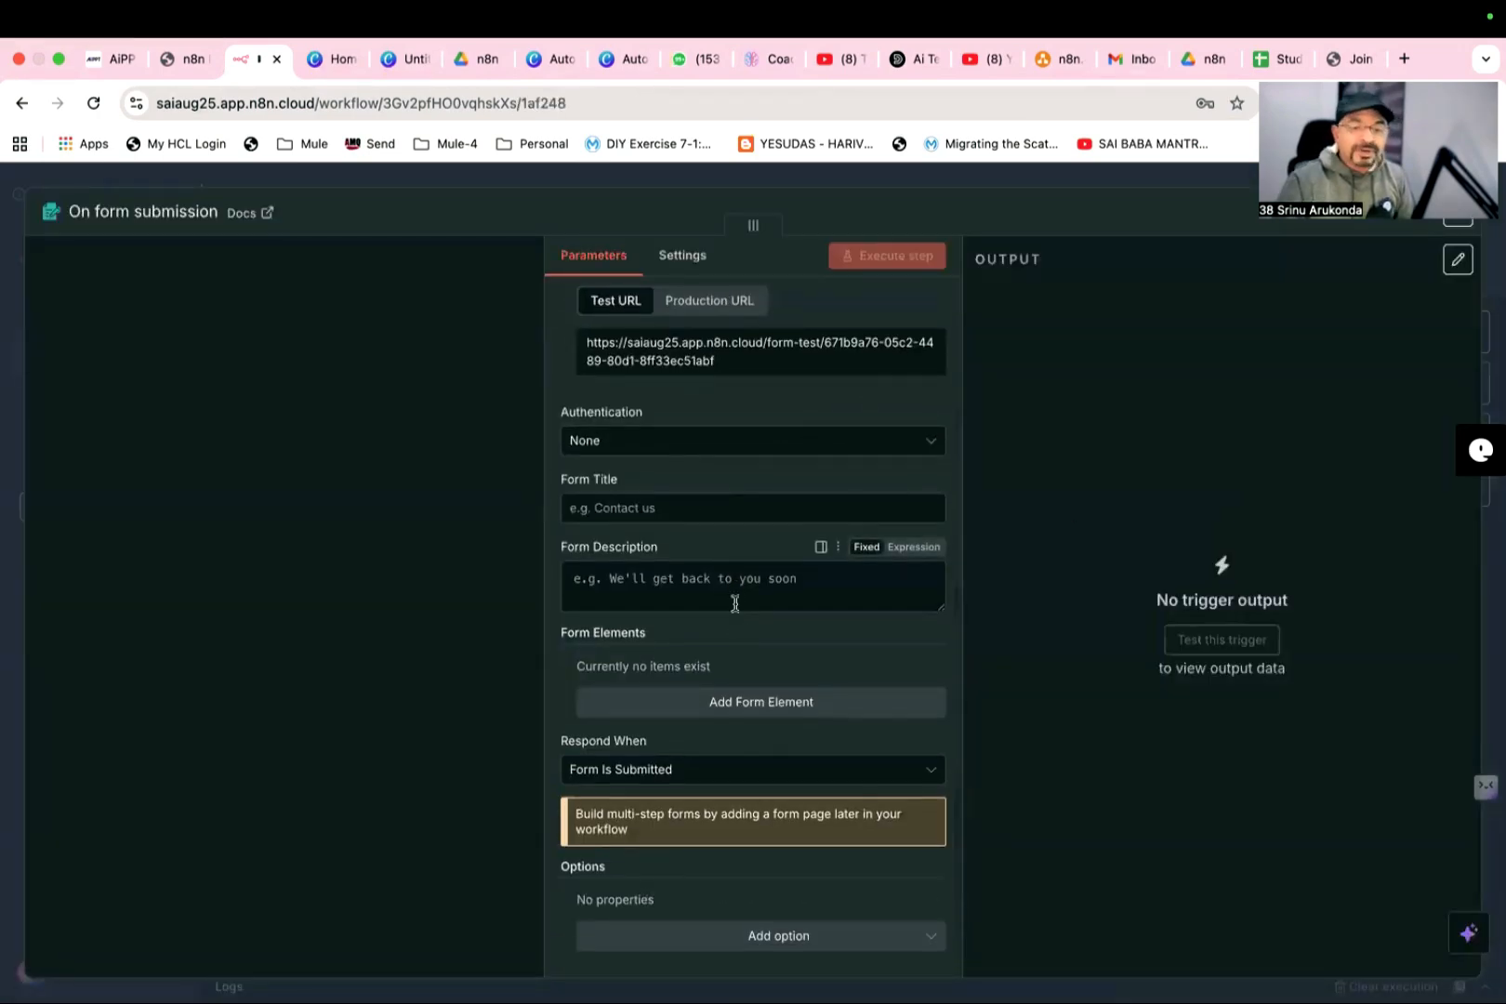
click(1071, 68)
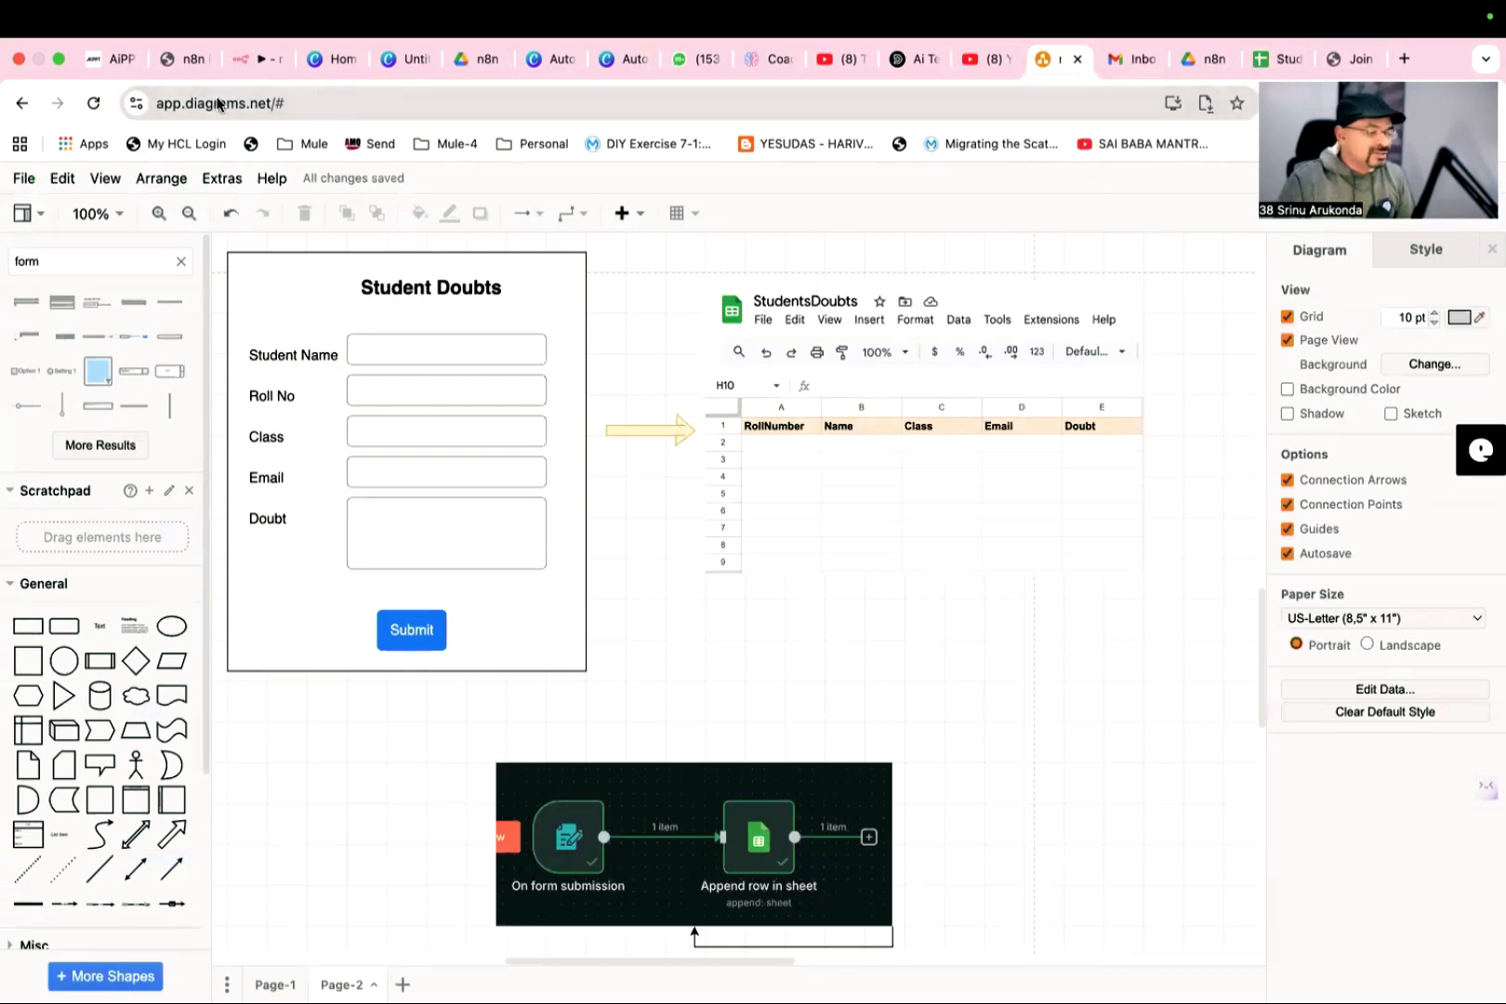
click(248, 62)
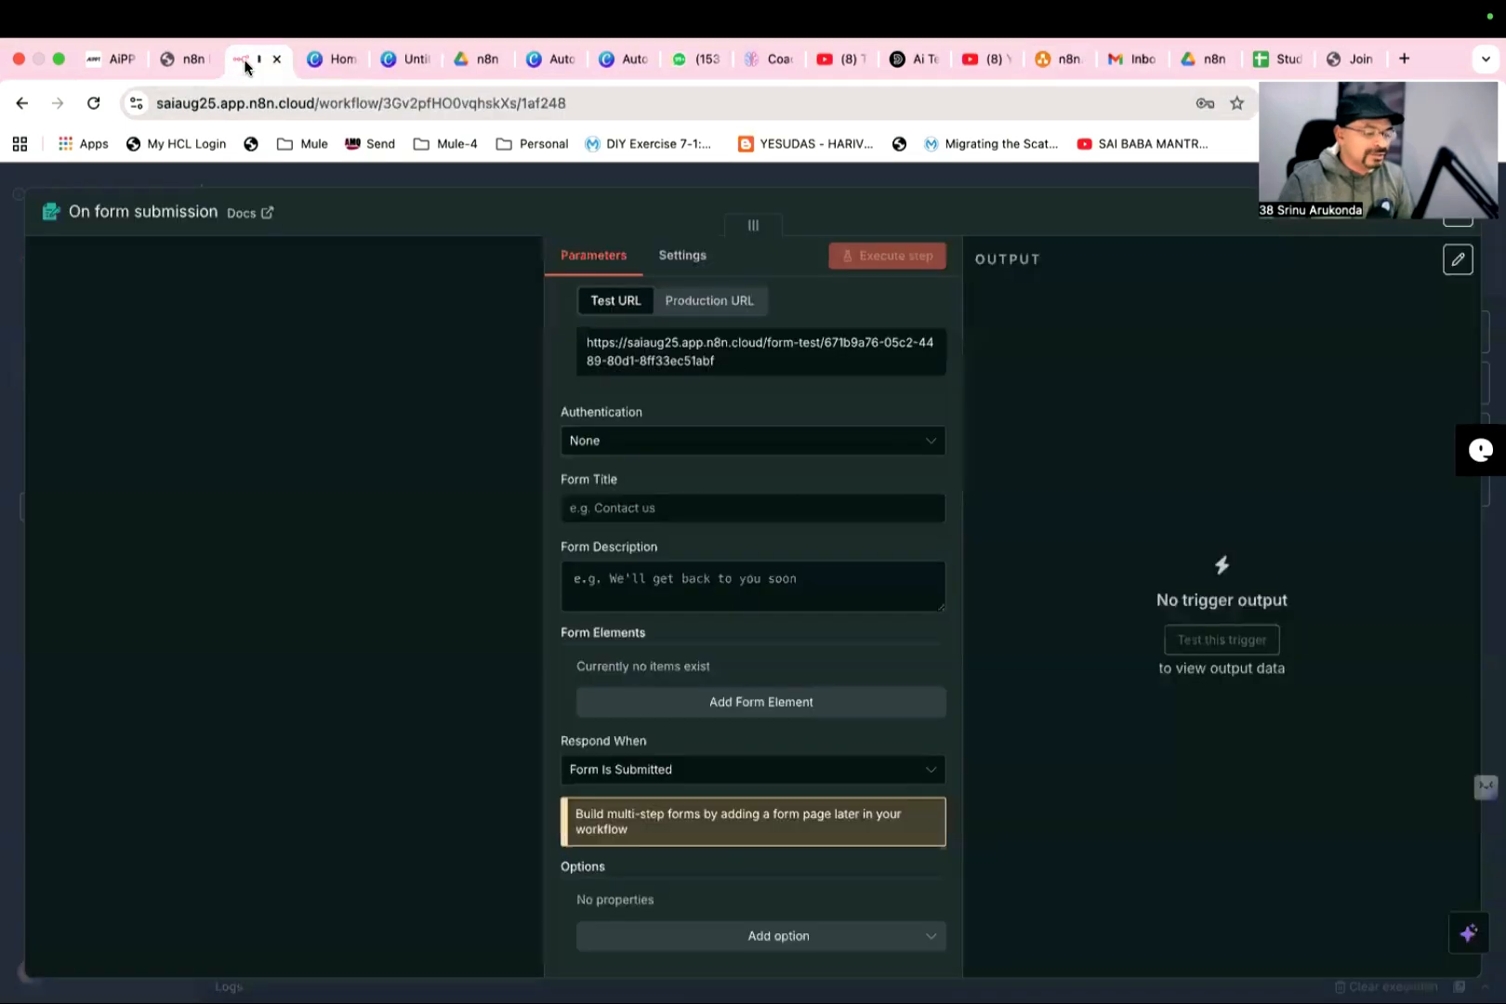
click(651, 509)
text(Students Doubts)
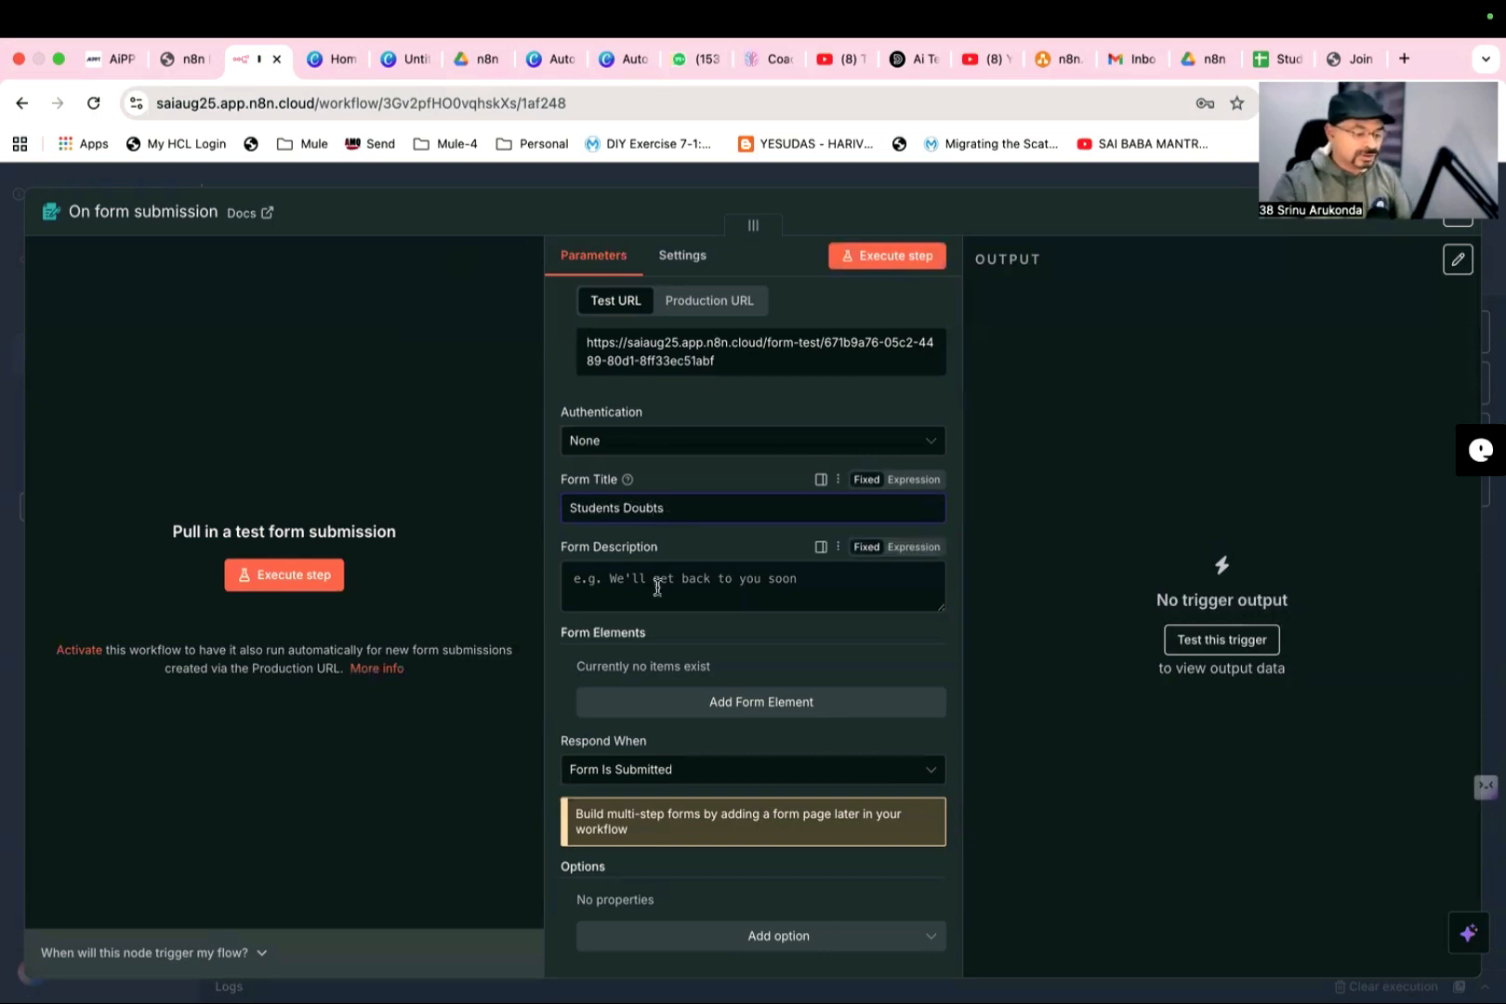
- Add the first form element as a text field named "Name"
scroll(660, 581, down, 1)
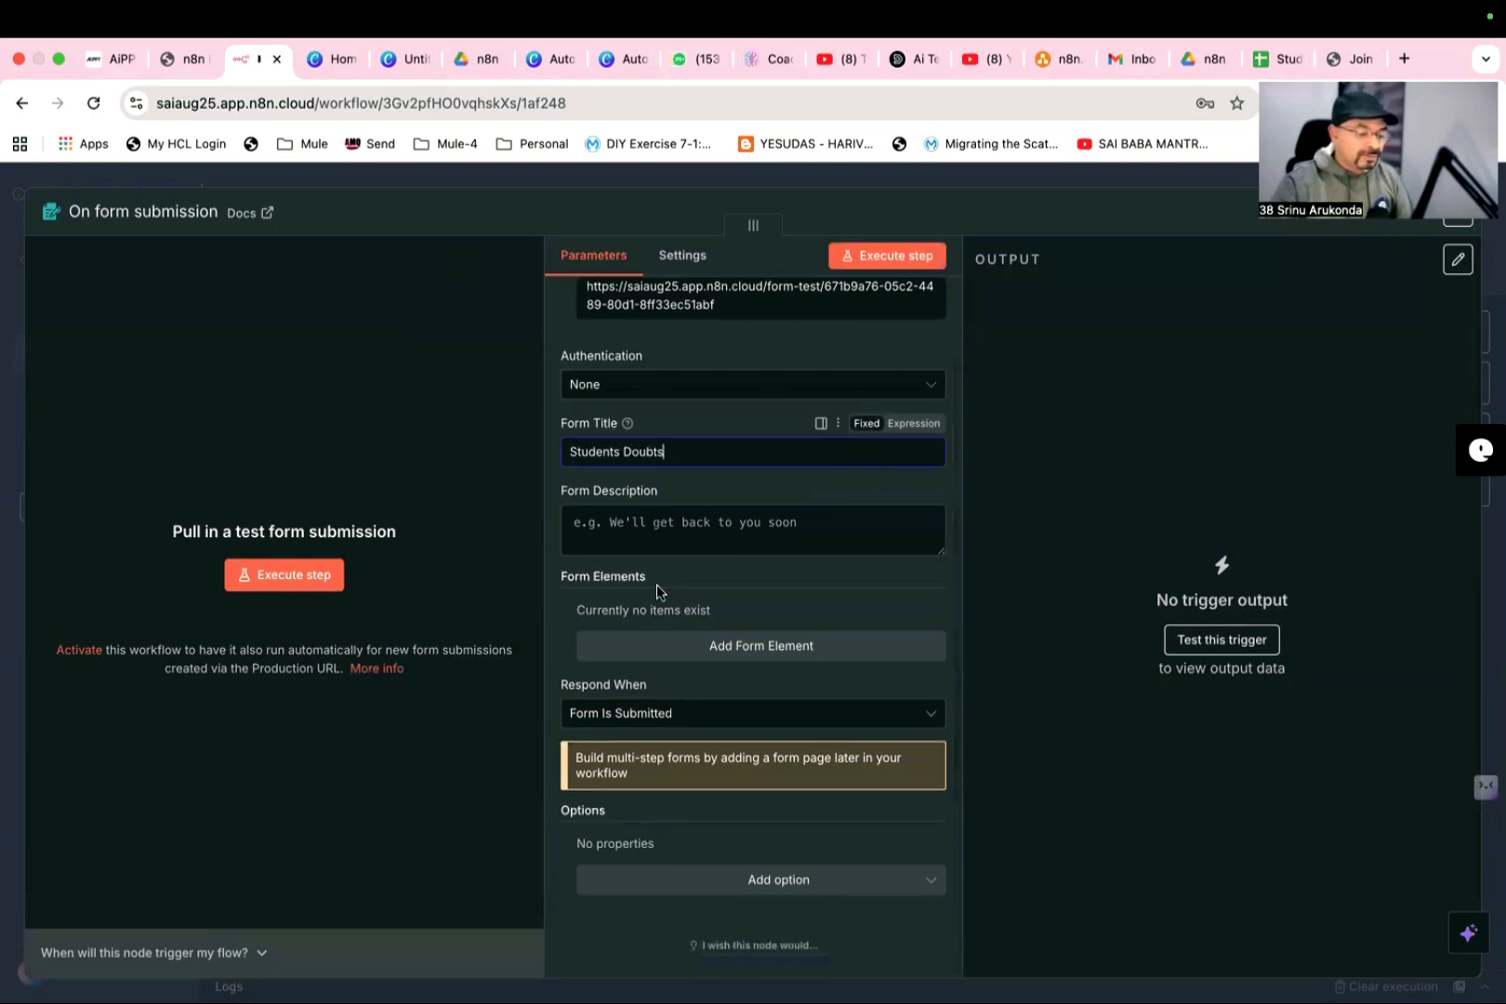
click(745, 648)
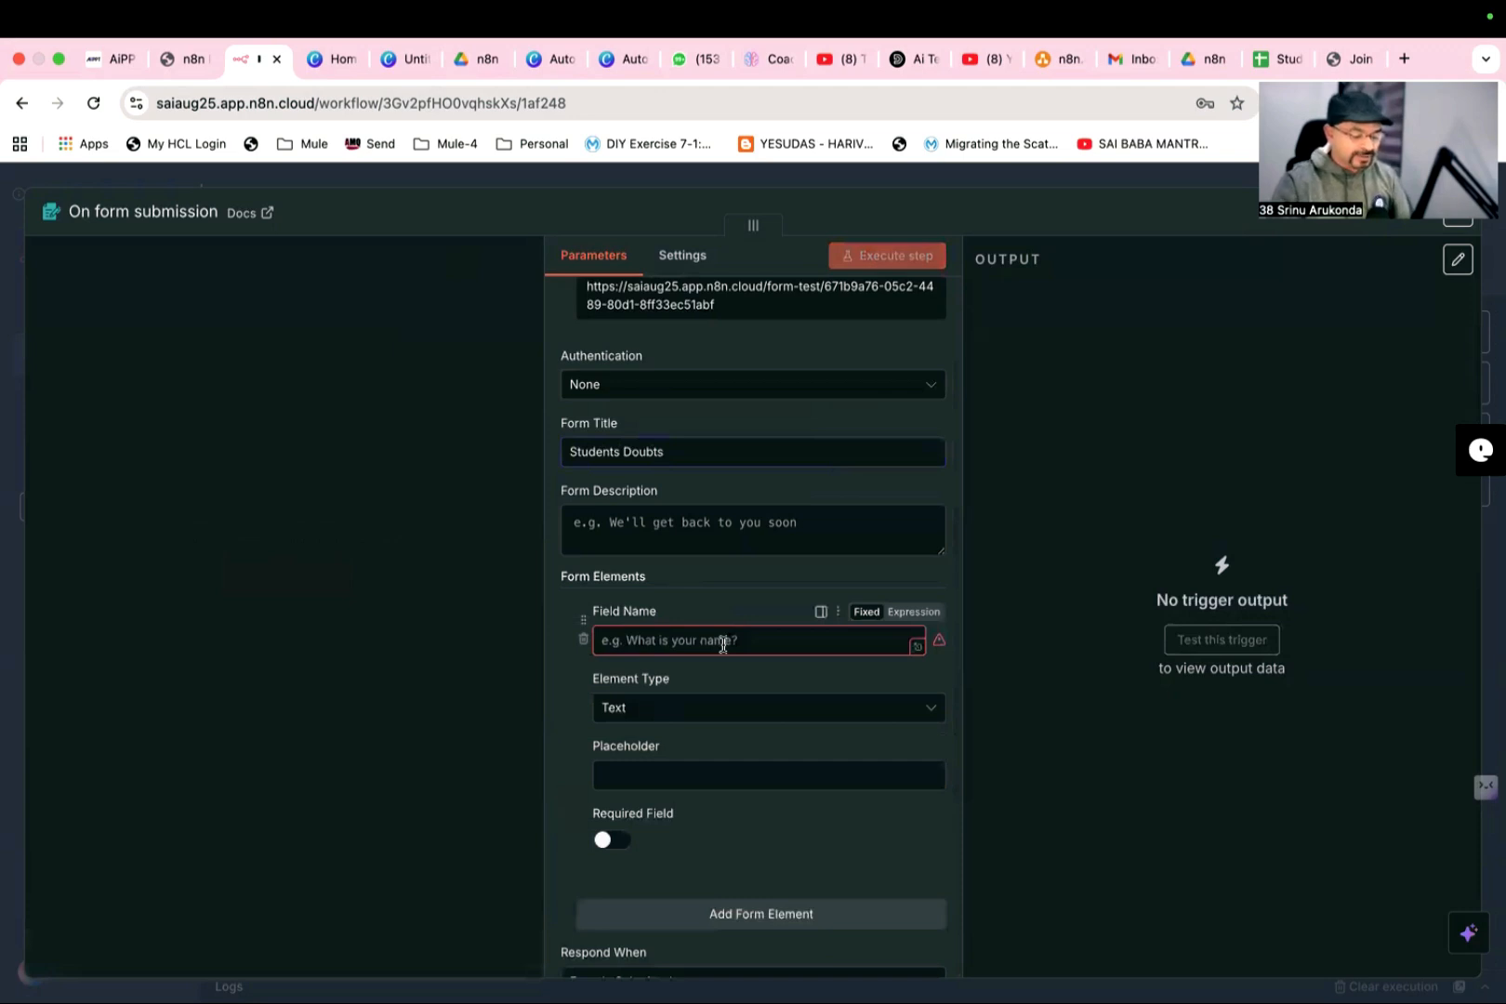
click(723, 645)
text(N)
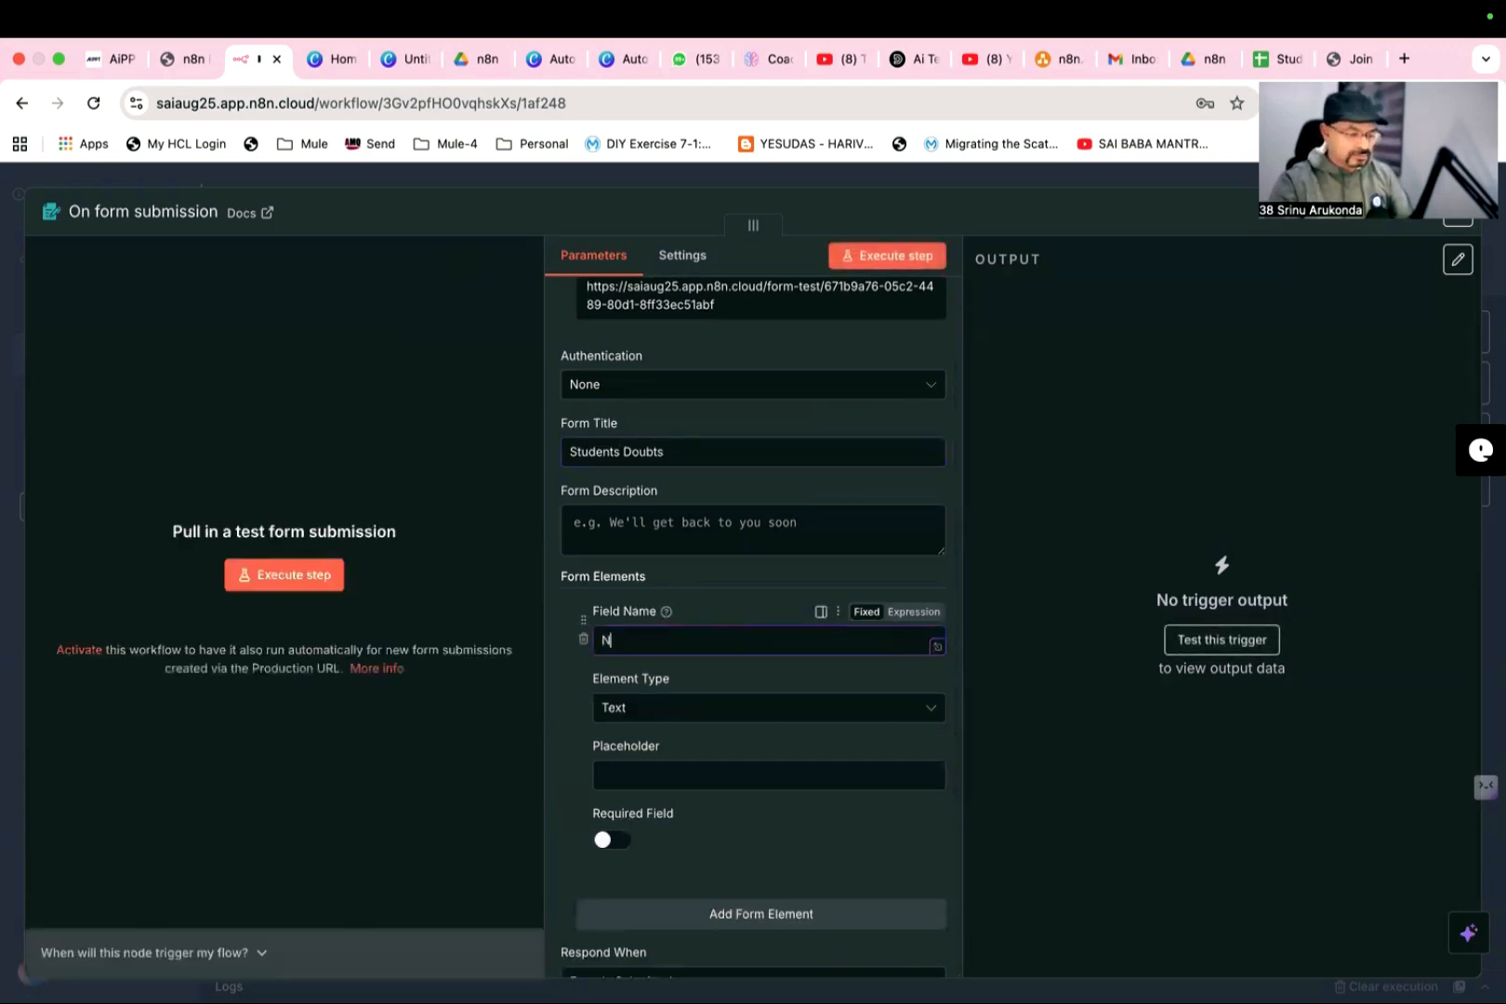
text(ame)
- Add a second form element, a text field named "RollNumber"
scroll(743, 651, down, 3)
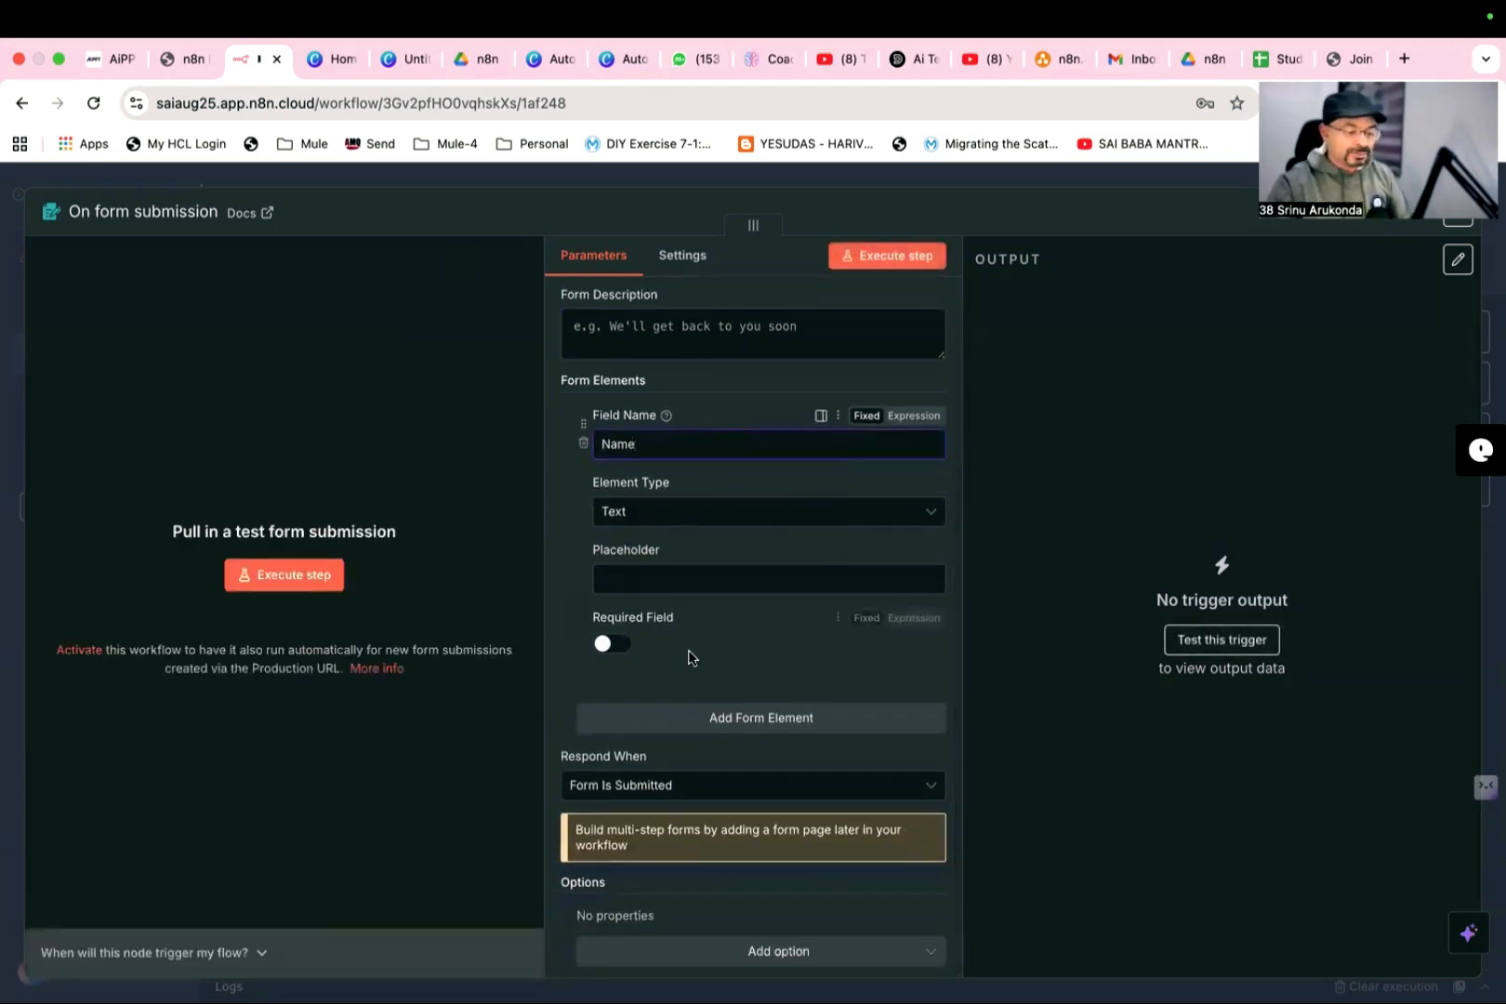
click(705, 717)
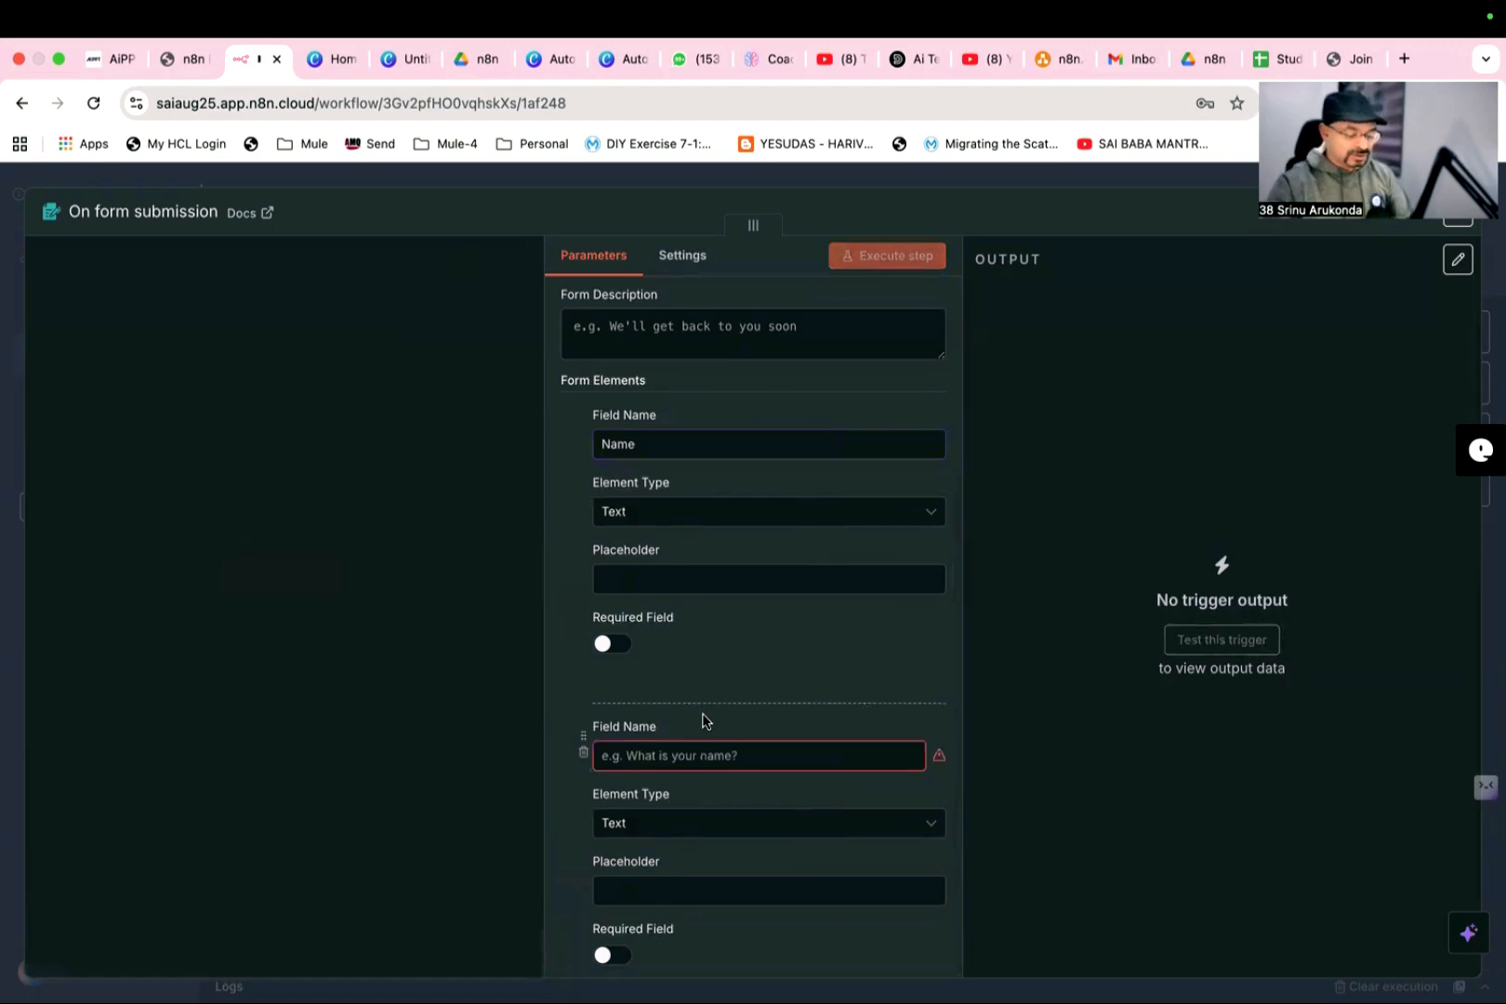
click(713, 755)
text(Rol)
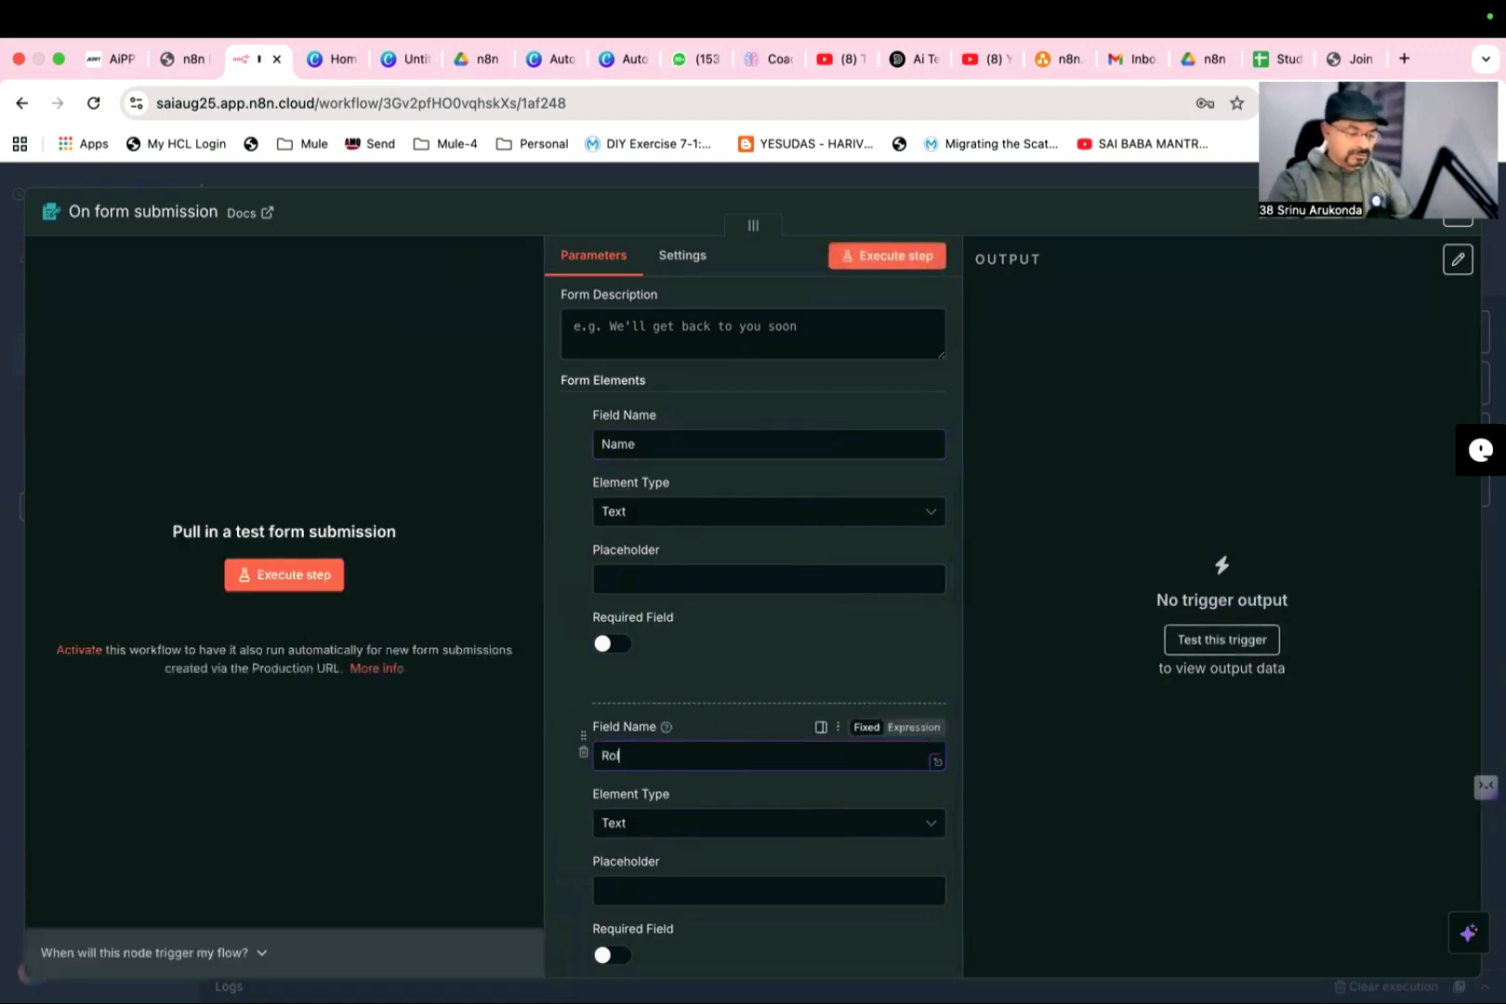
text(lNumber)
- Add a third form element, a text field named "Class"
scroll(767, 735, down, 5)
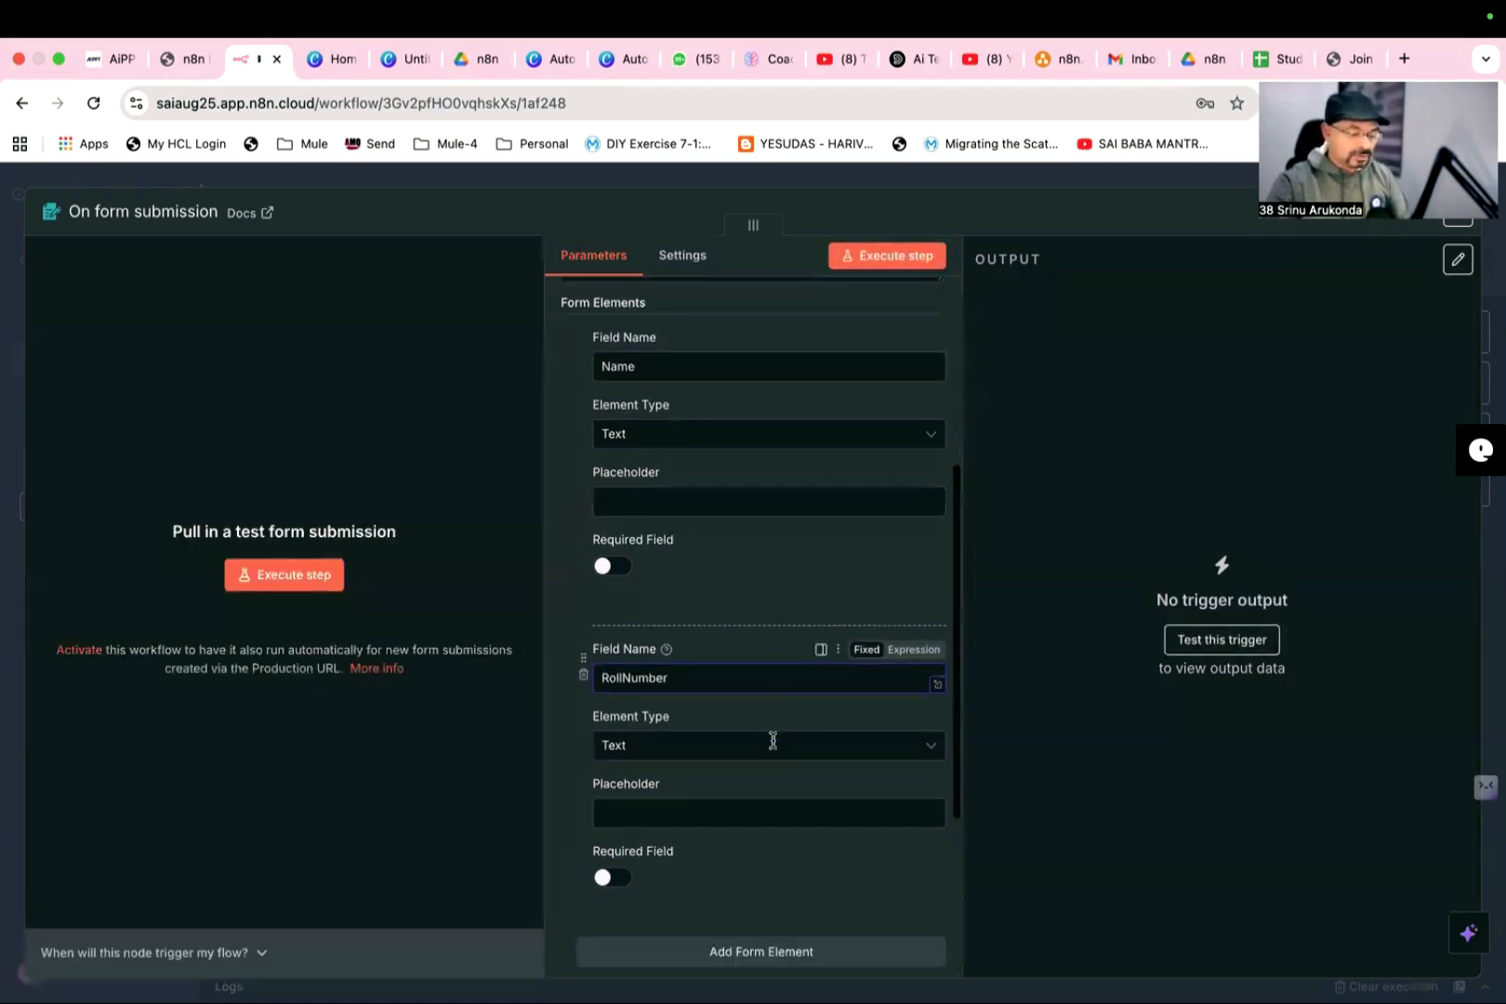
click(766, 644)
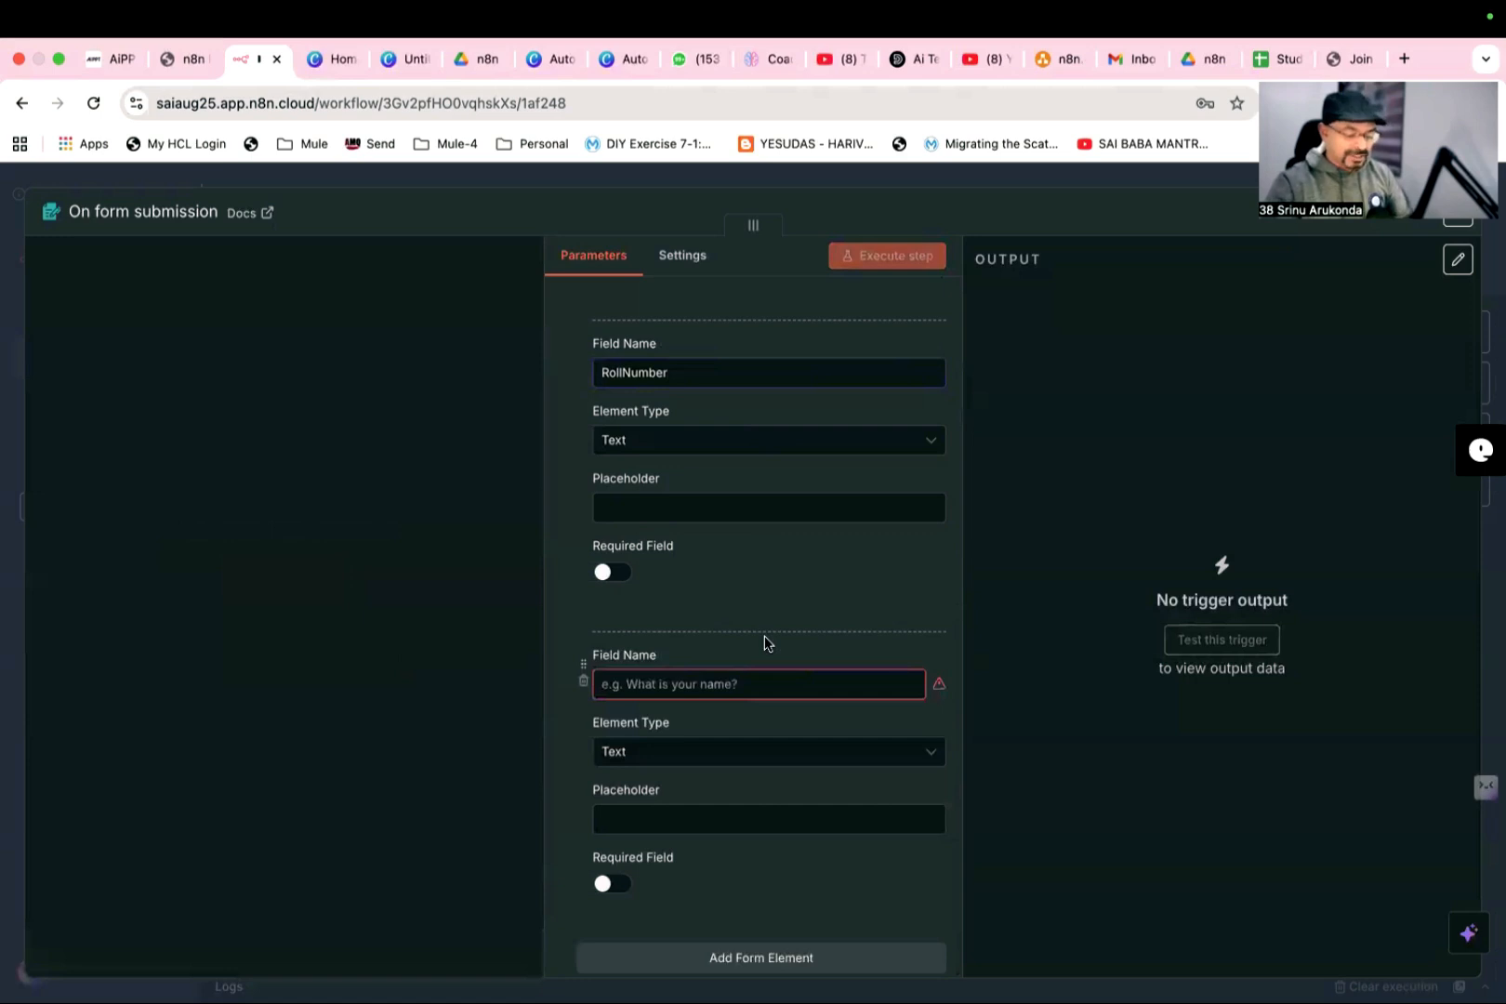
click(747, 685)
text(Class)
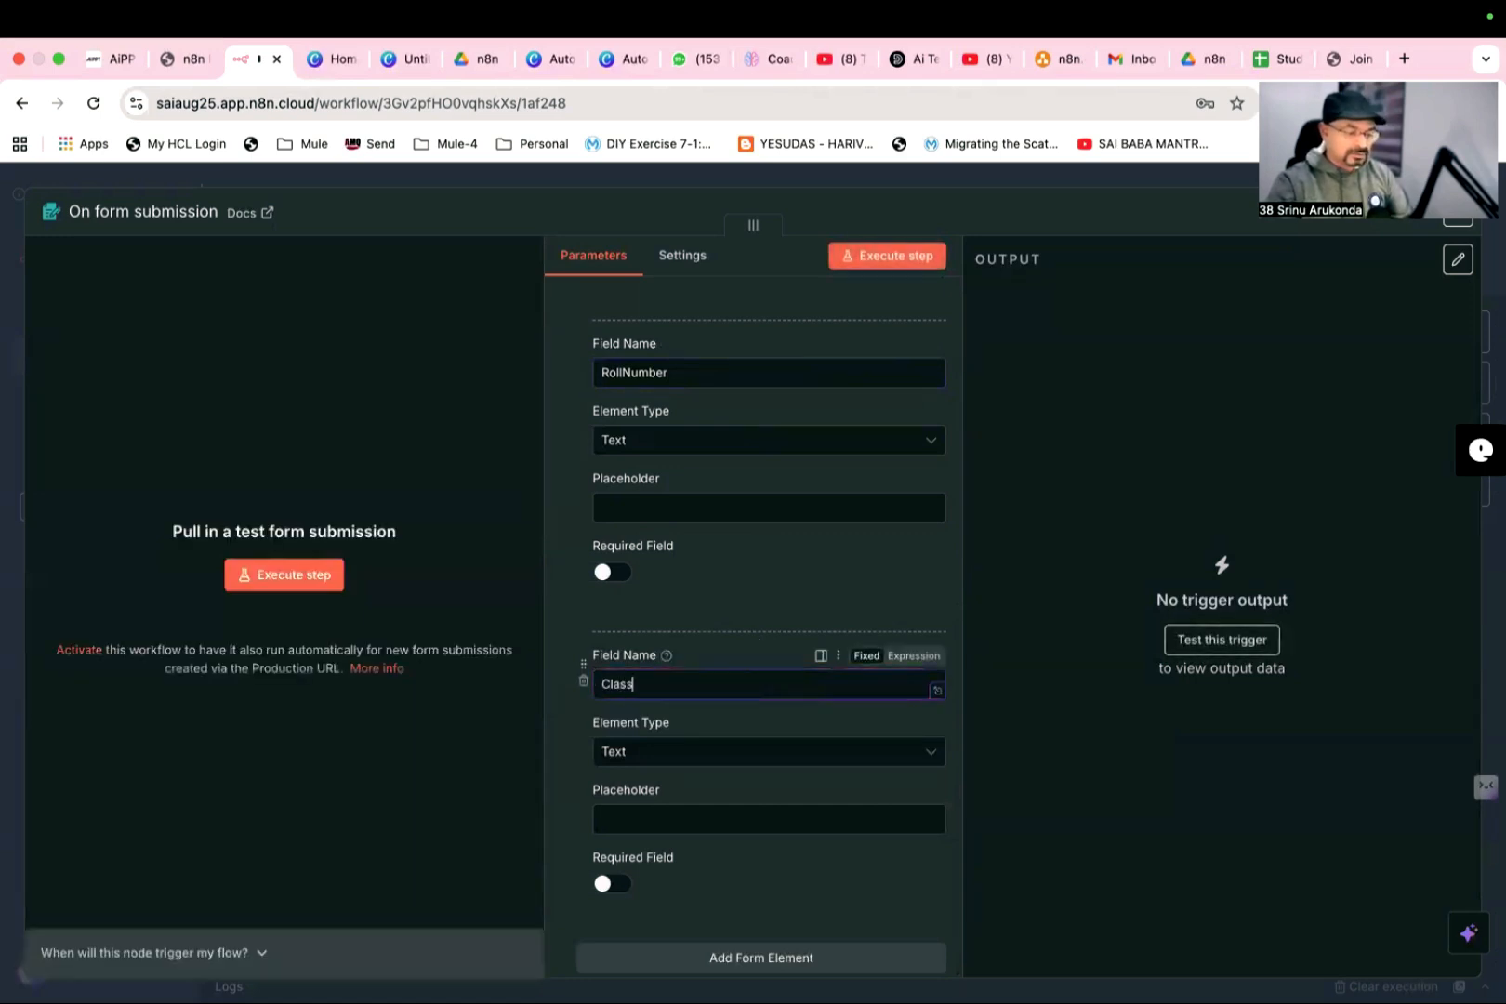
- Add a fourth form element, a text field named "Email"
scroll(747, 688, down, 2)
scroll(716, 725, down, 2)
click(717, 707)
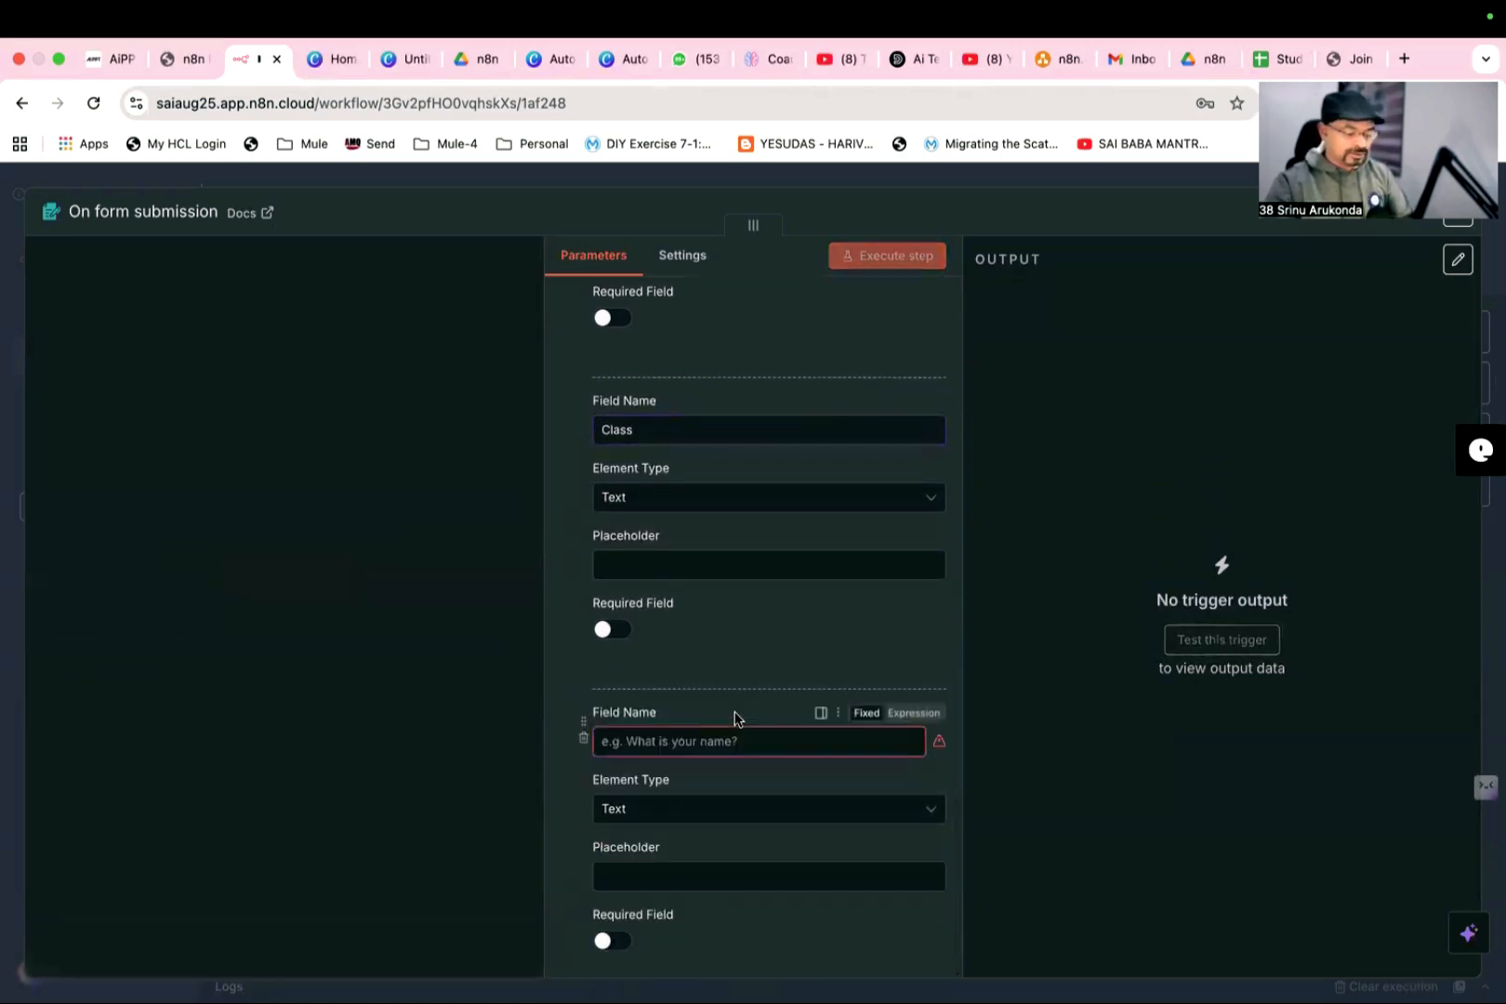
click(668, 742)
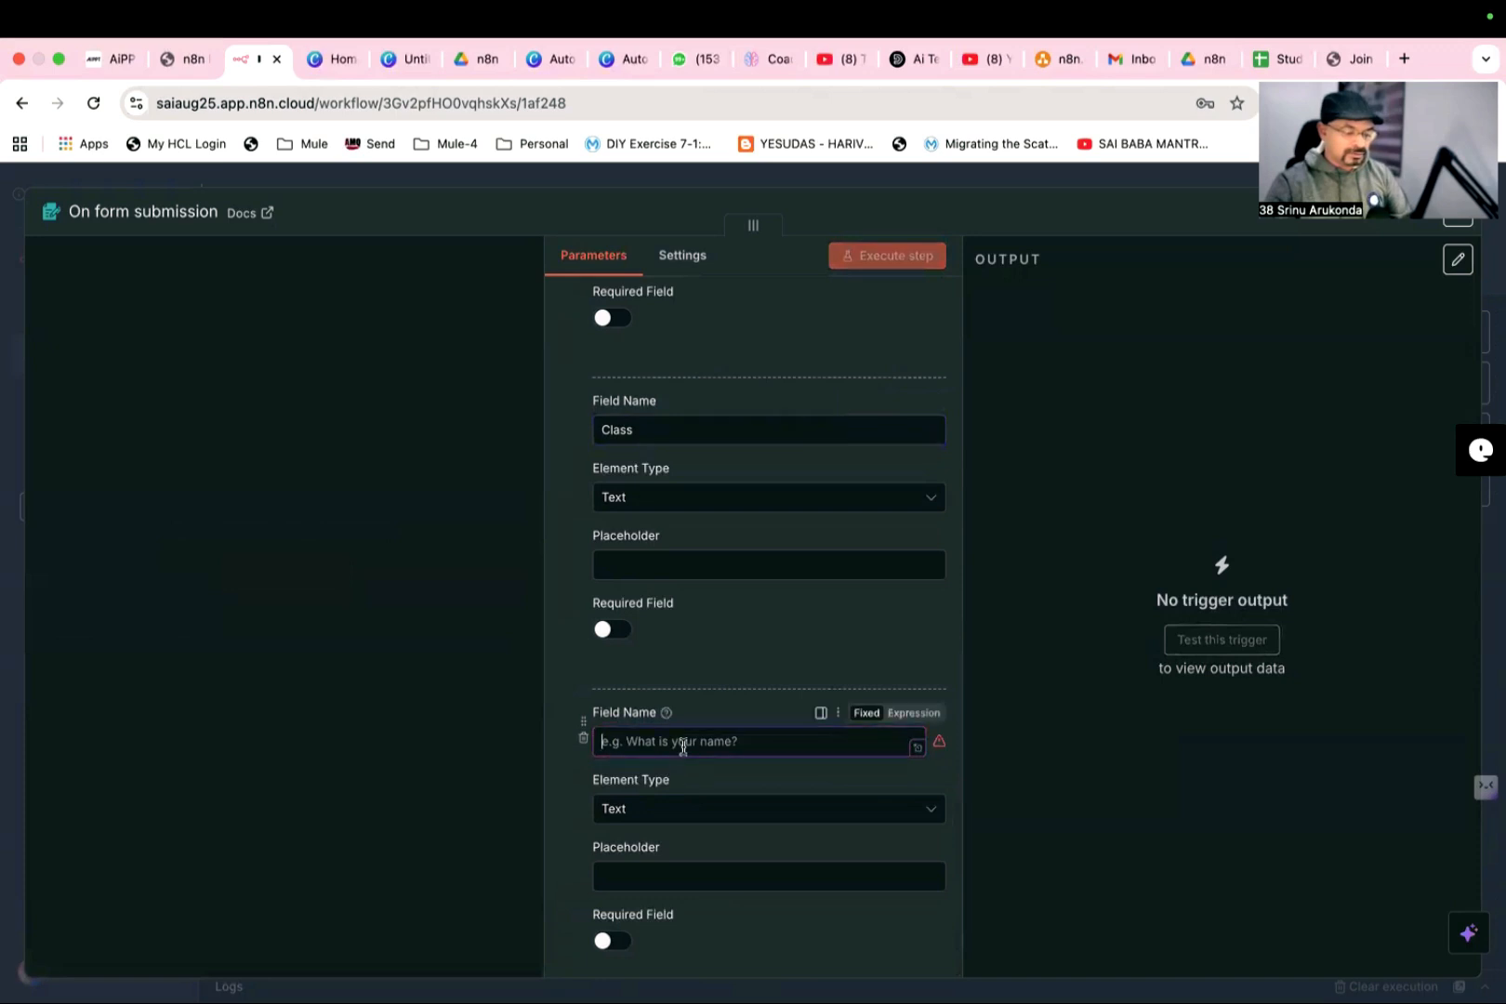
text(Email)
- Add a fifth form element, a text field named "Doubt"
scroll(741, 735, down, 5)
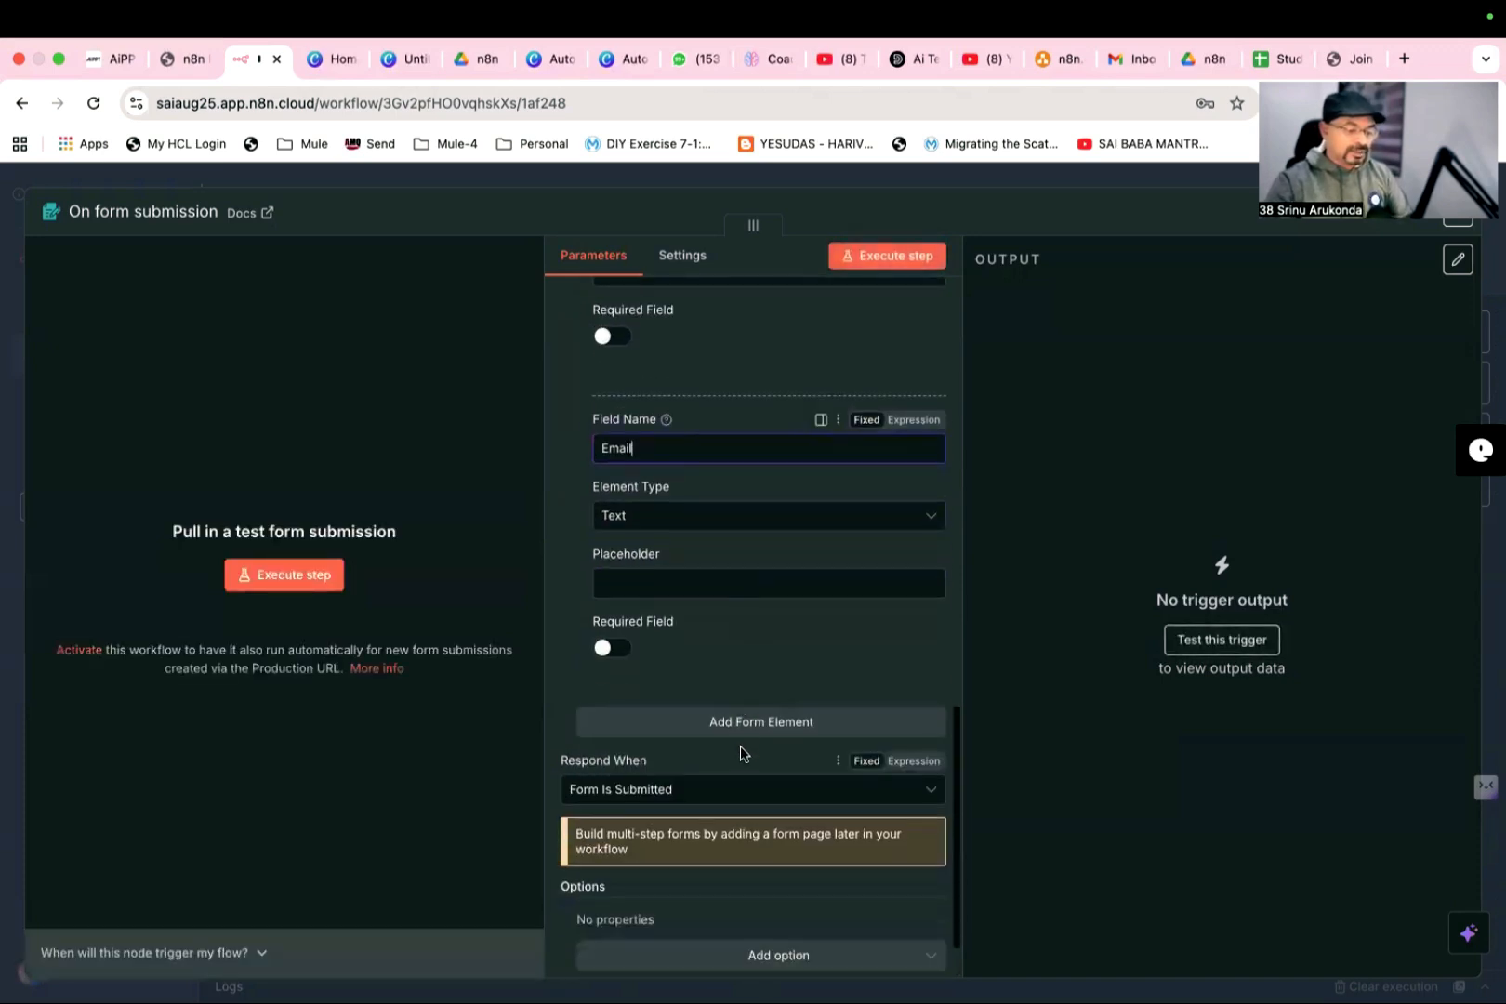
click(744, 722)
click(650, 759)
text(Doubt)
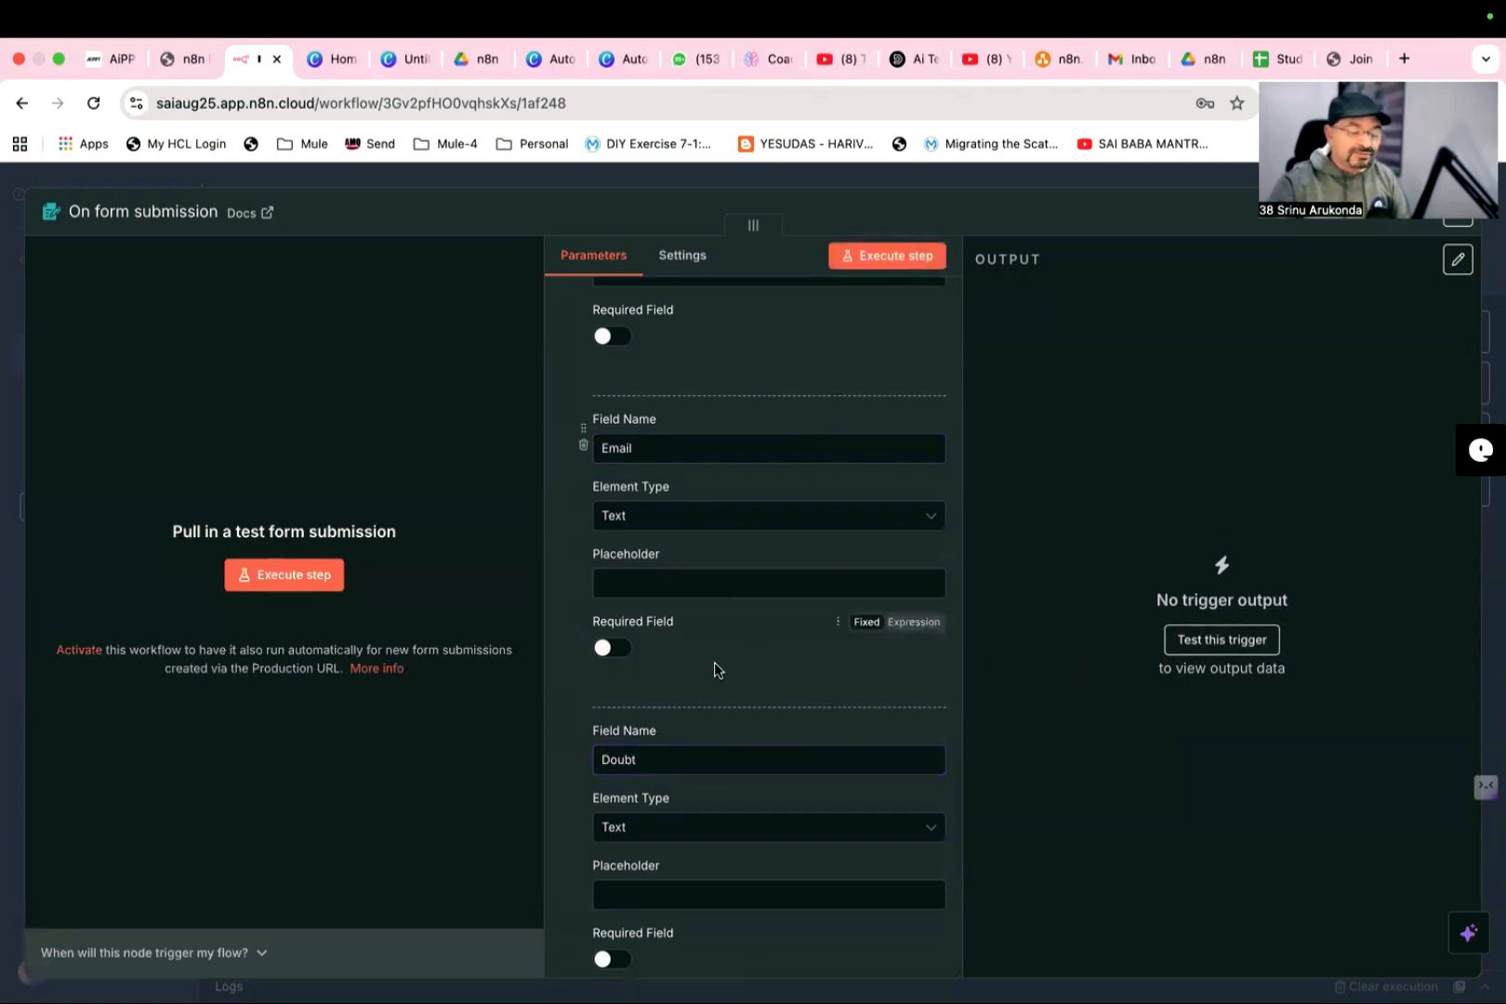
- Execute the form trigger as a test and submit the Students Doubts test form with all fields blank
scroll(686, 652, up, 5)
scroll(686, 652, up, 5)
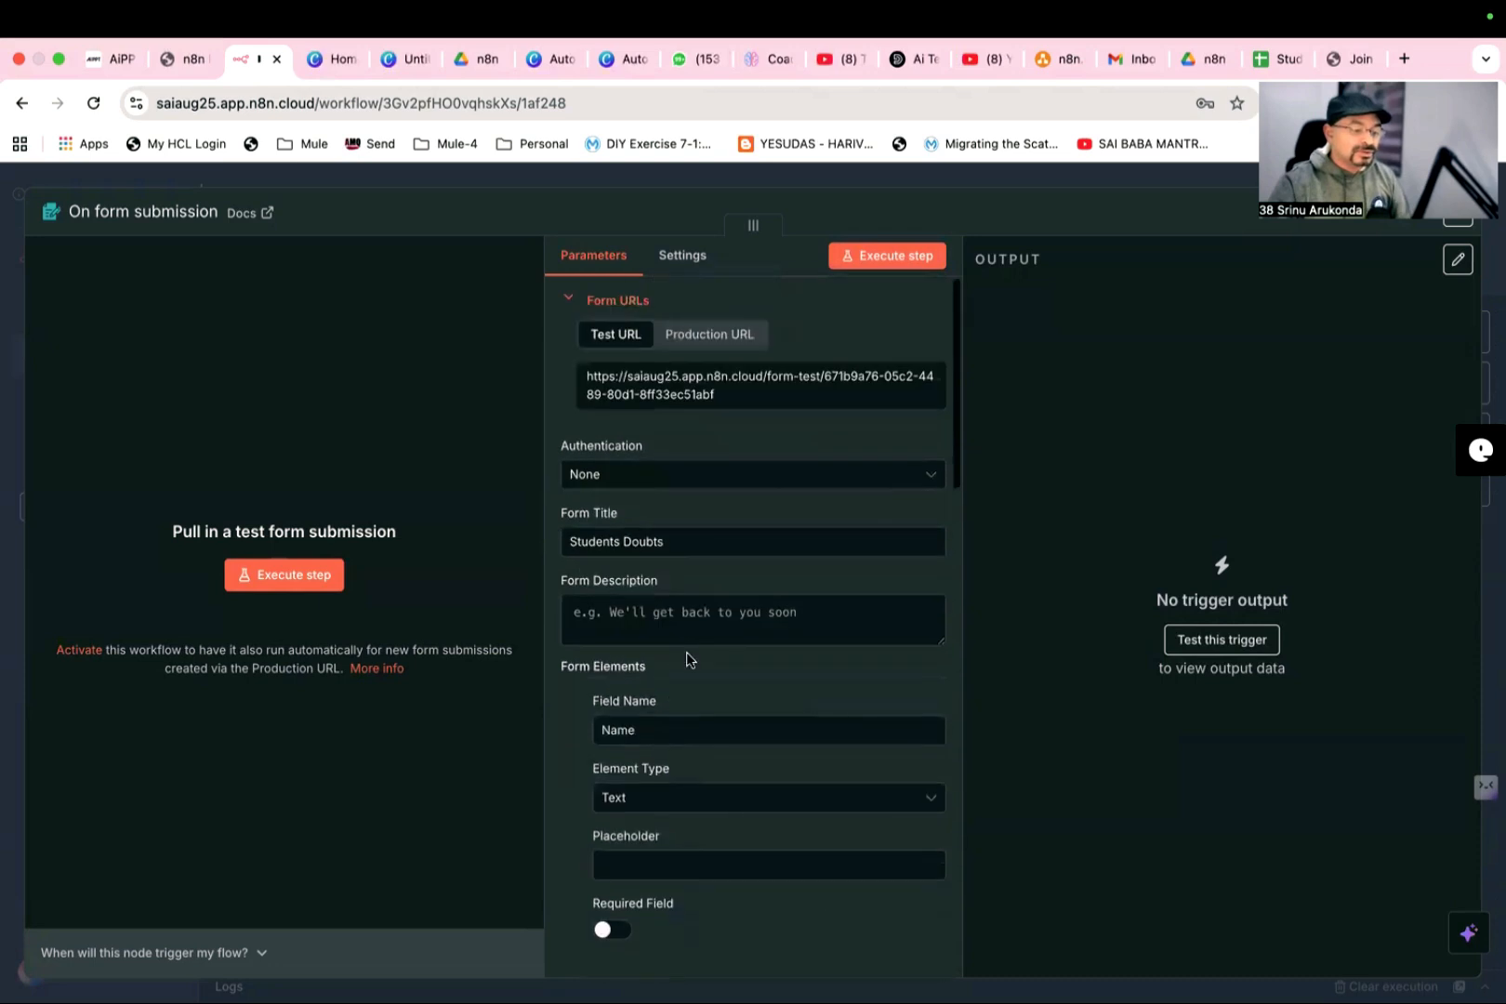
click(876, 260)
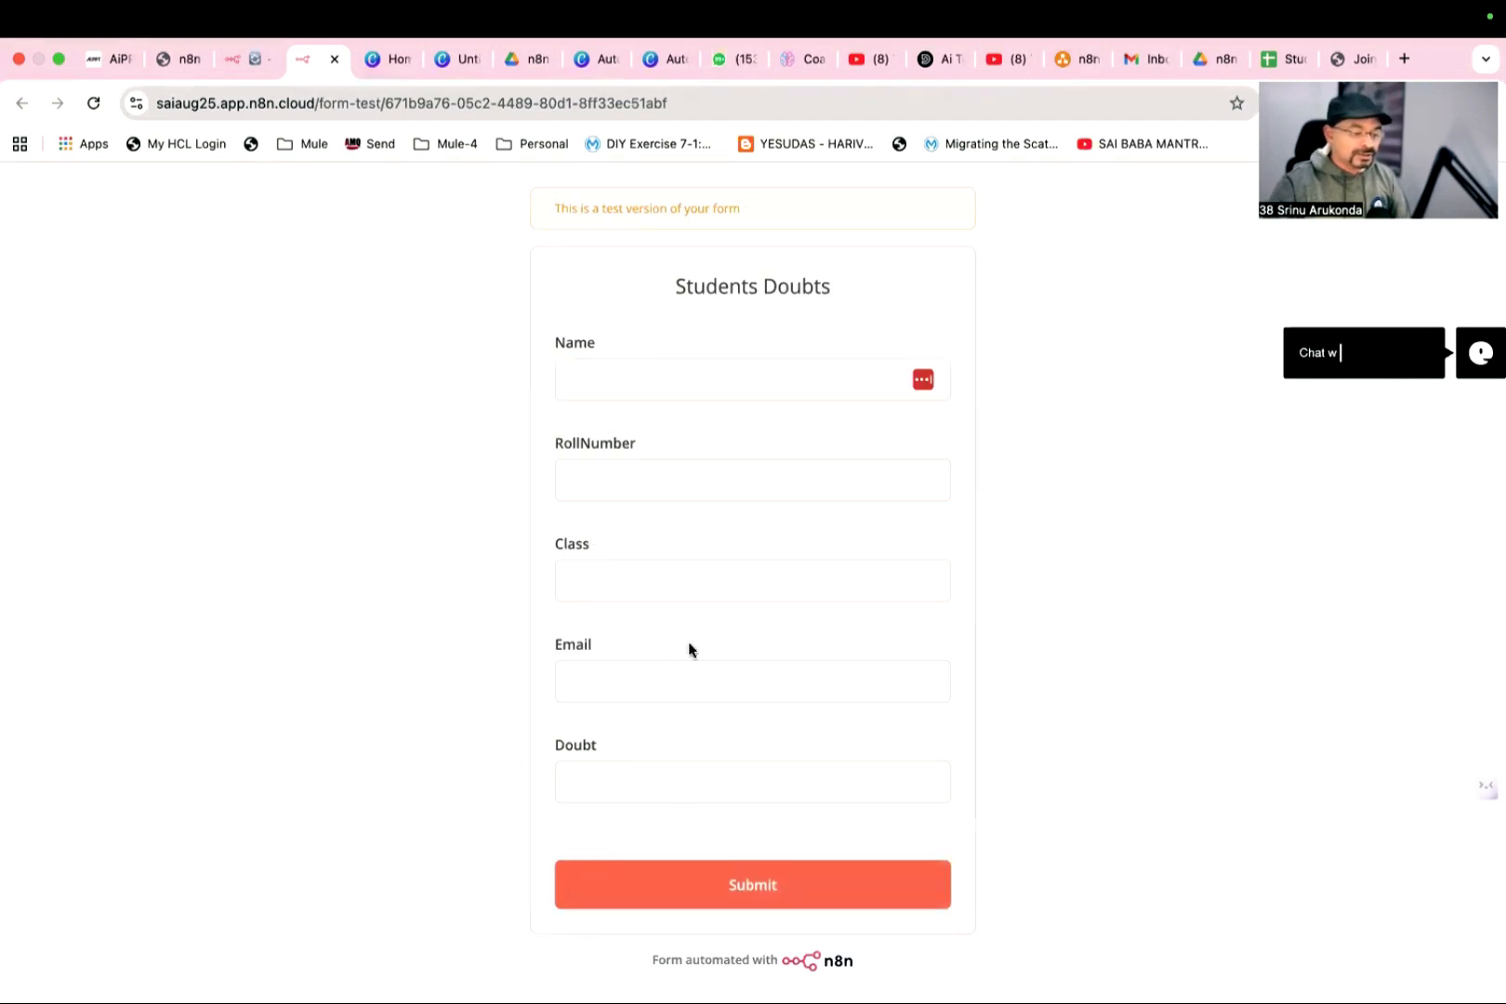
click(698, 894)
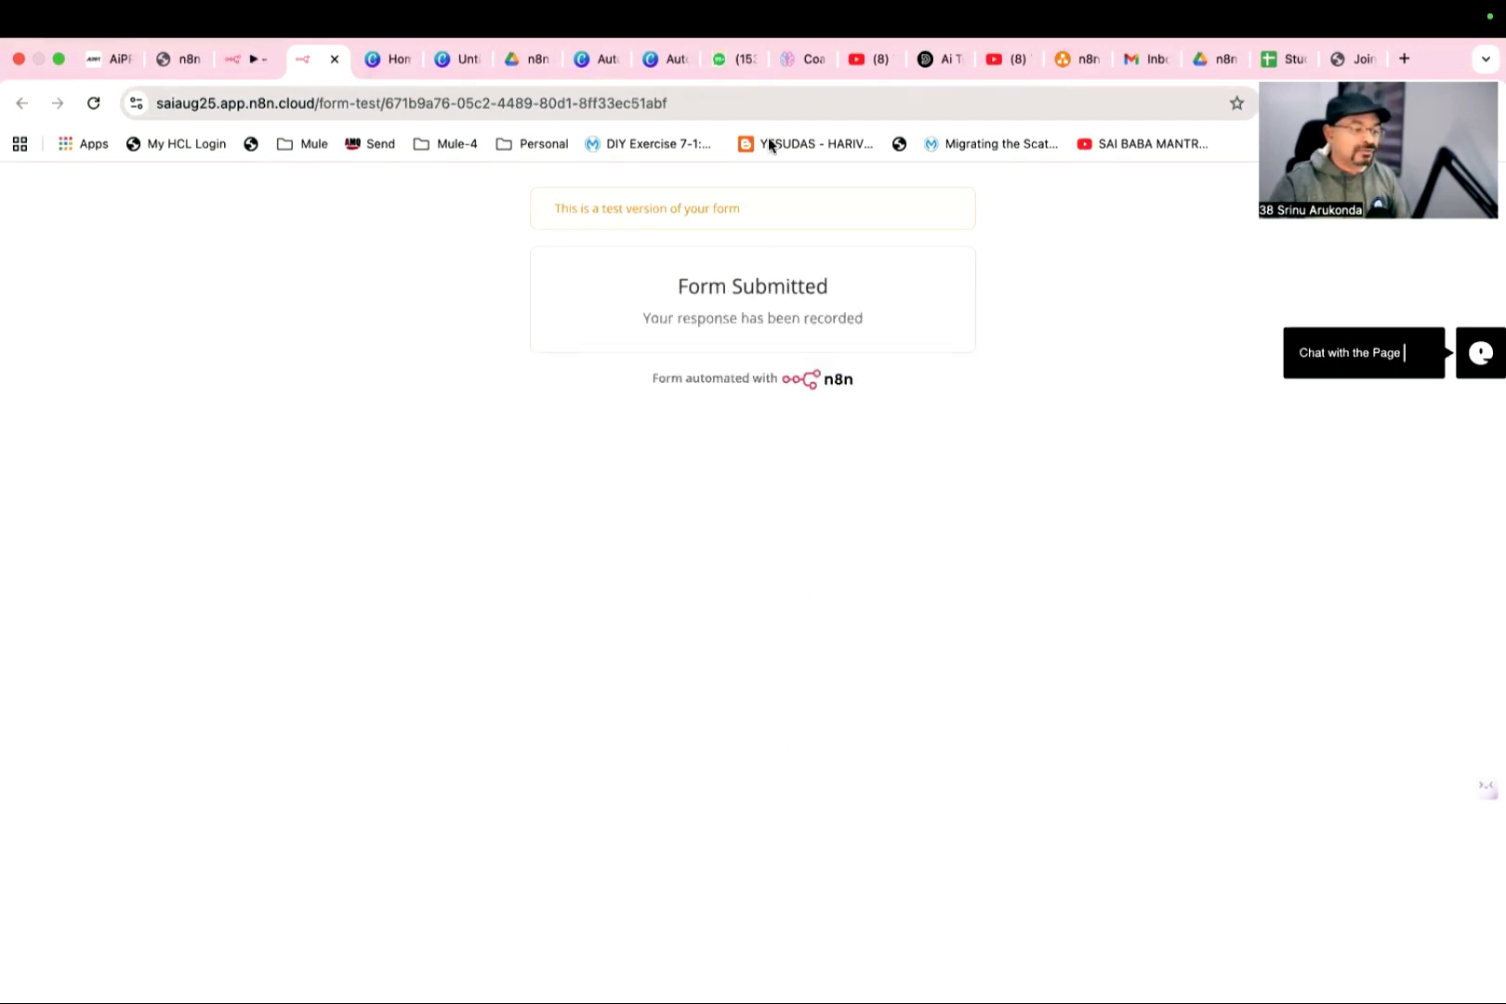
- Return to the n8n workflow, close the On form submission node's settings and save the workflow
click(239, 66)
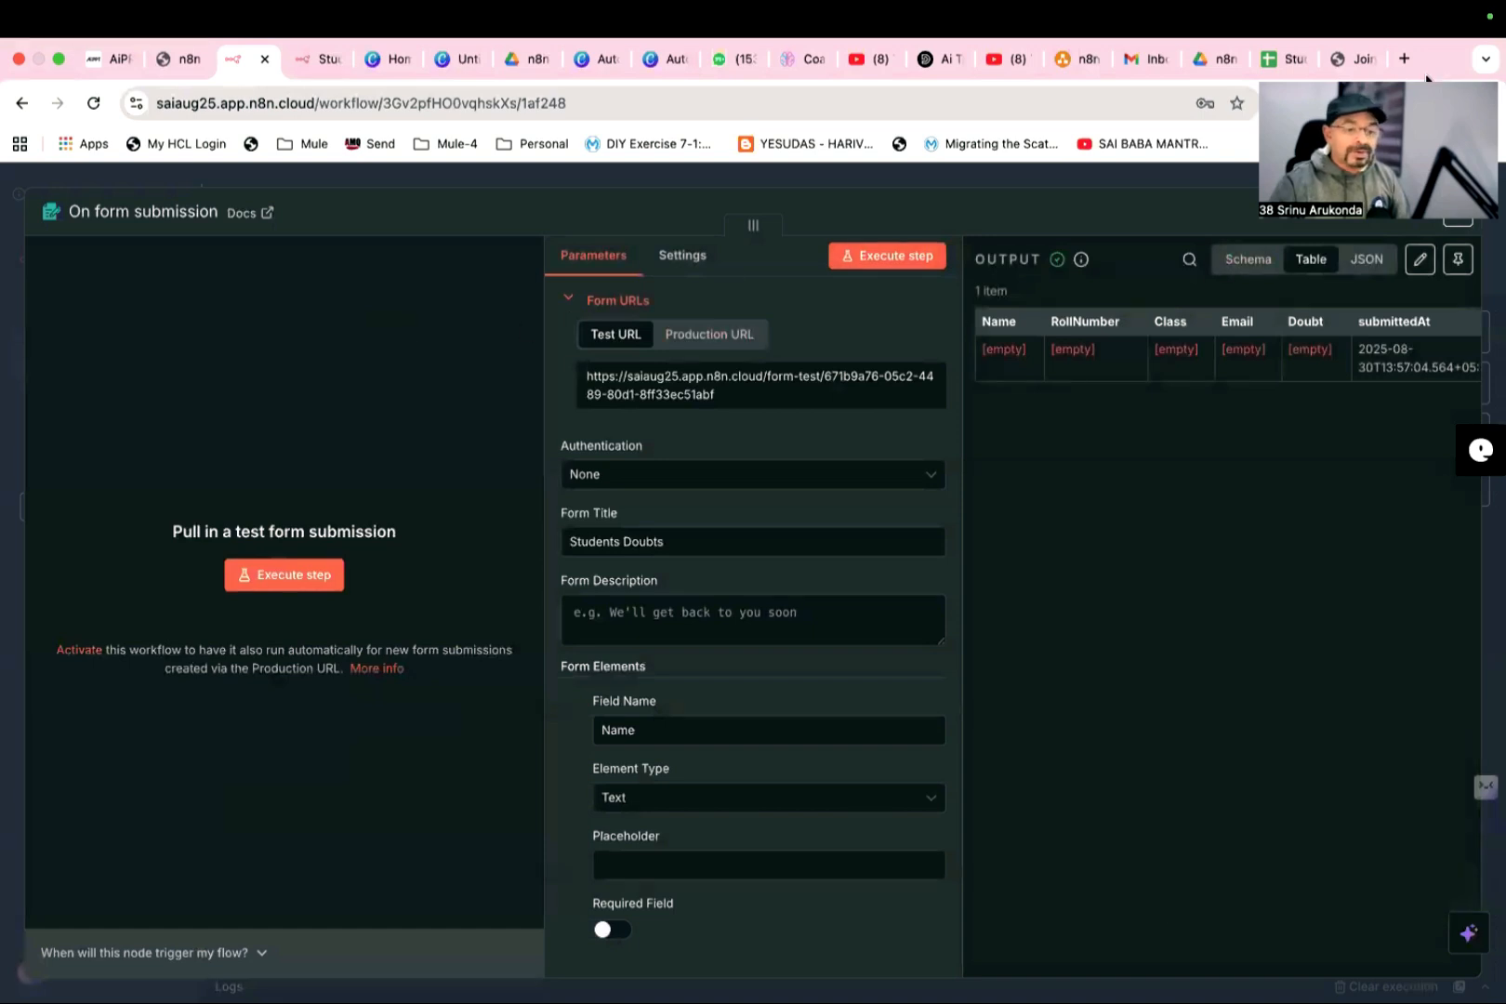
click(1456, 212)
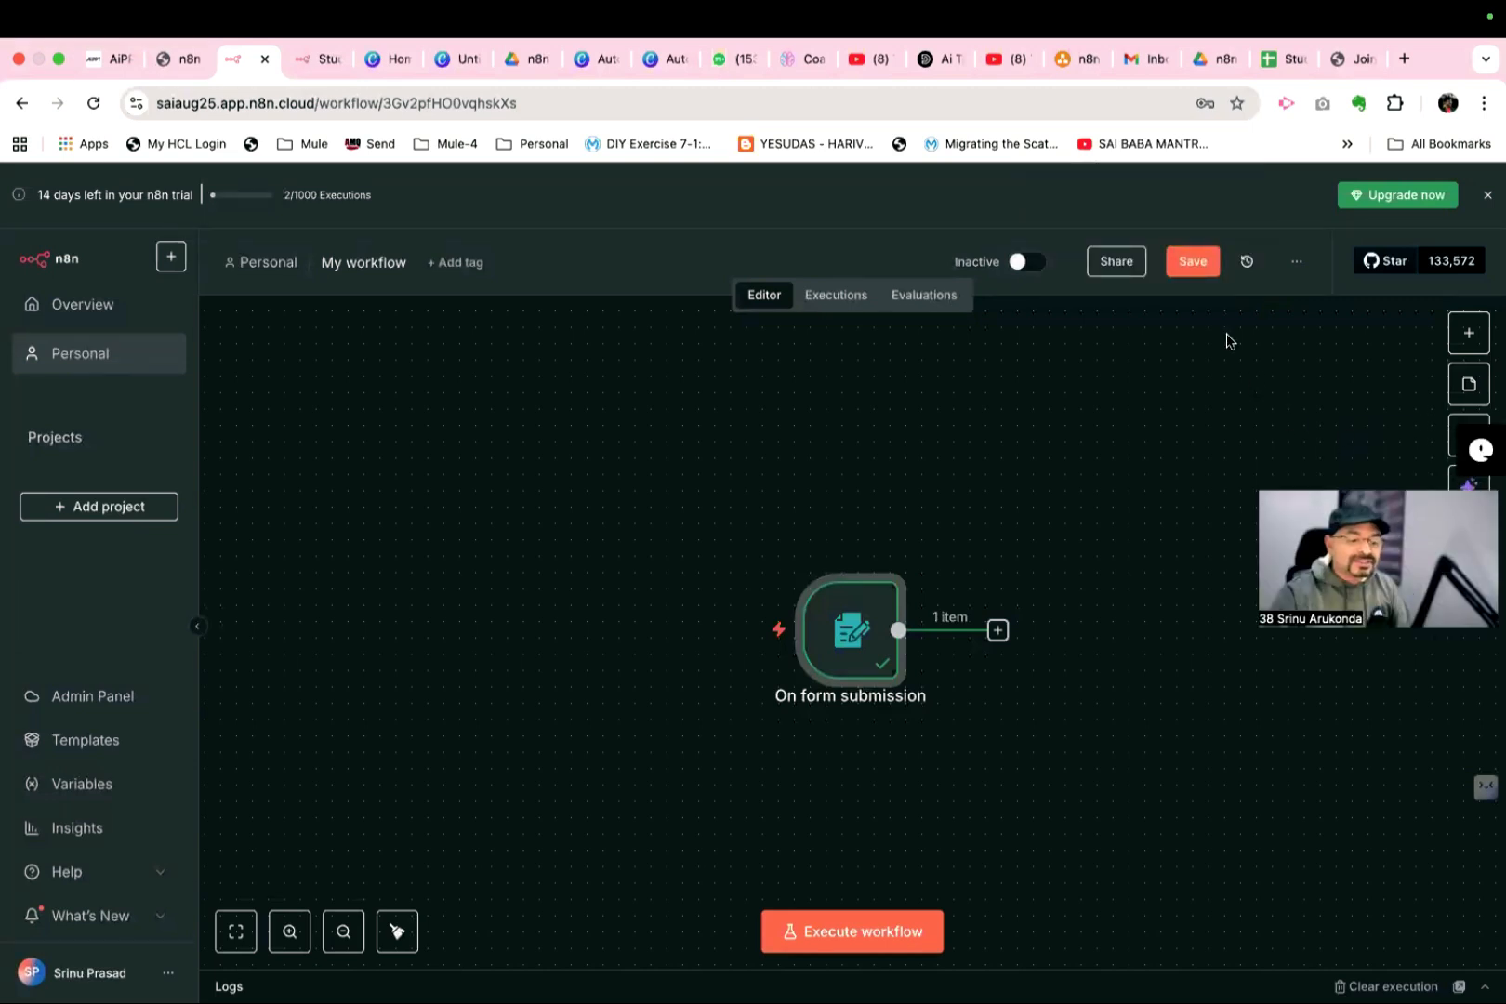
click(1194, 264)
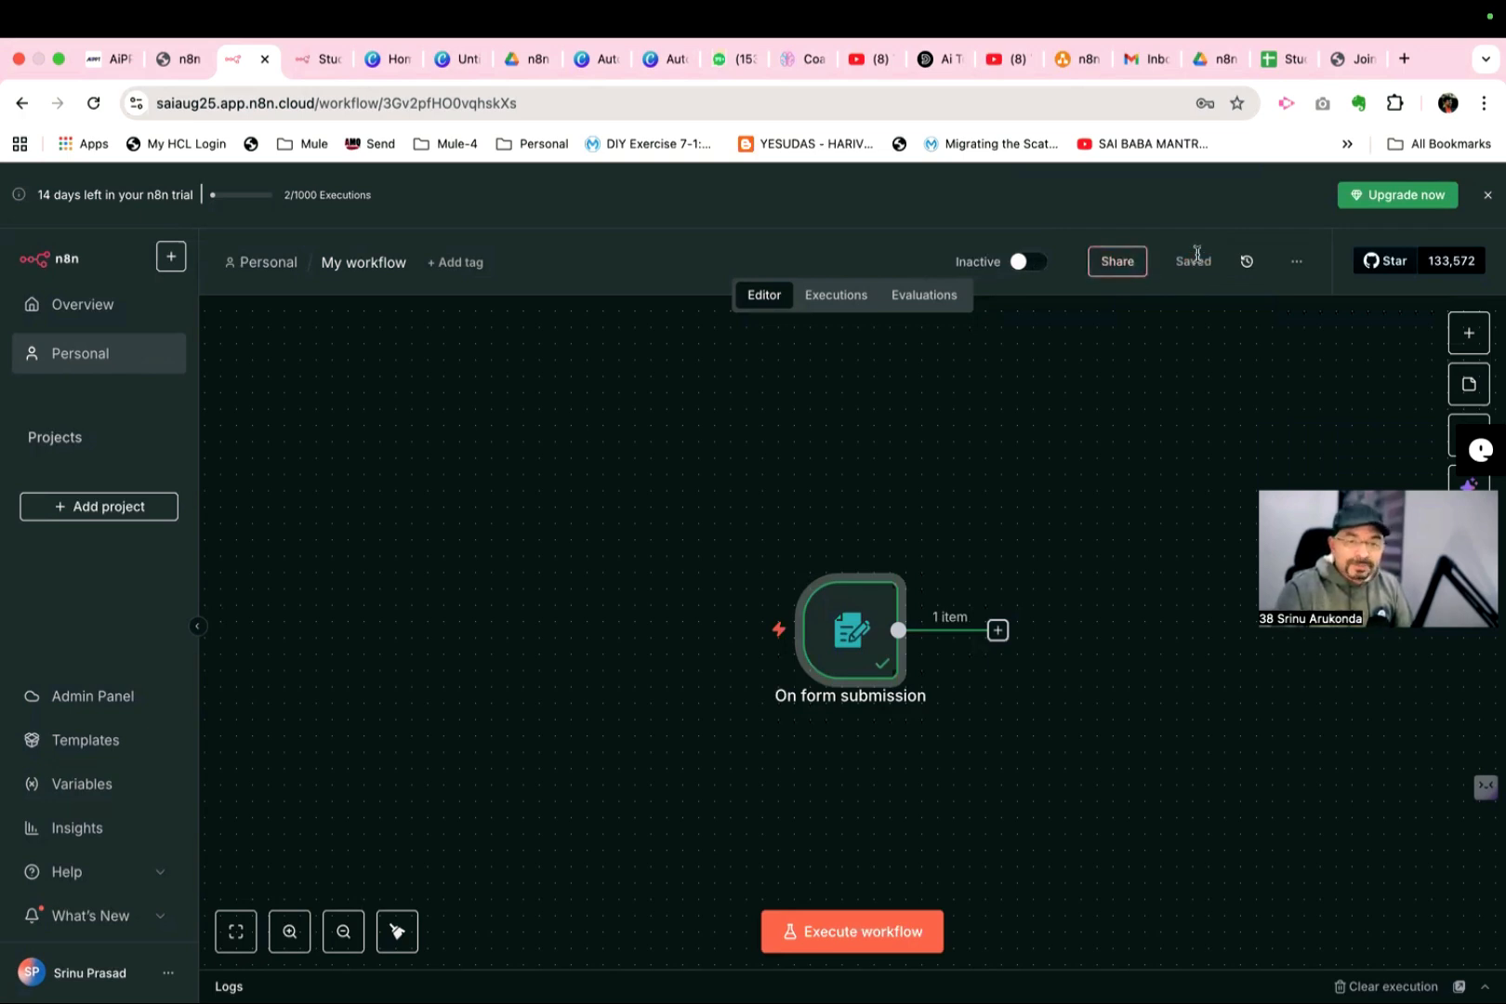
- Move the On form submission node to make room and add a Google Sheets "Append row in sheet" node after it
drag(824, 604, 606, 525)
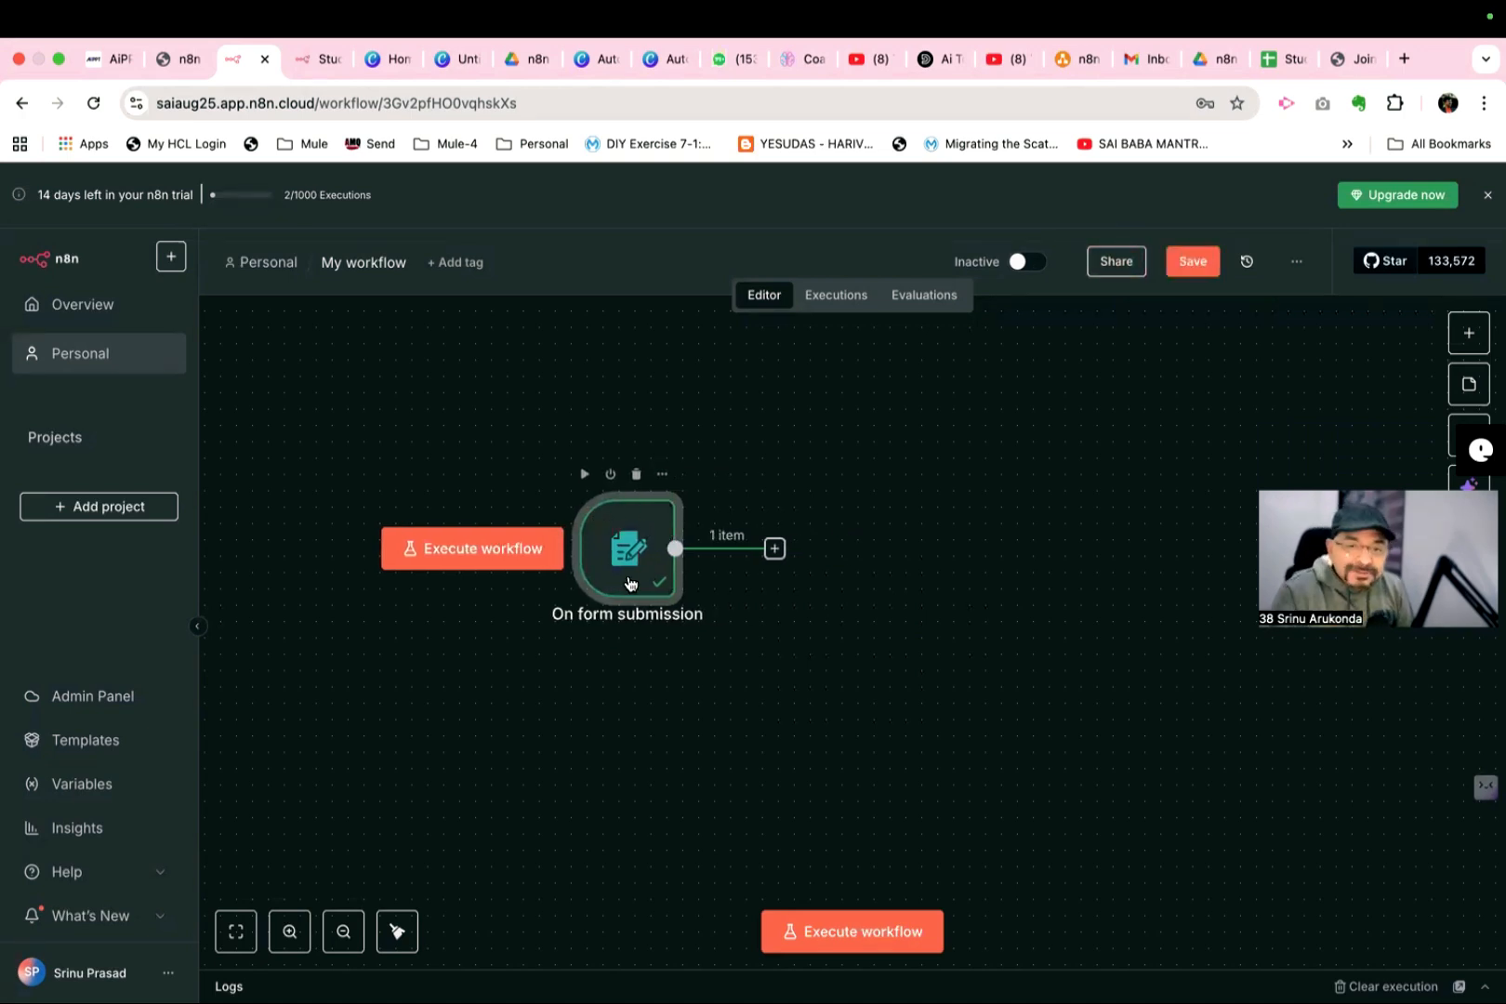
drag(624, 569, 551, 557)
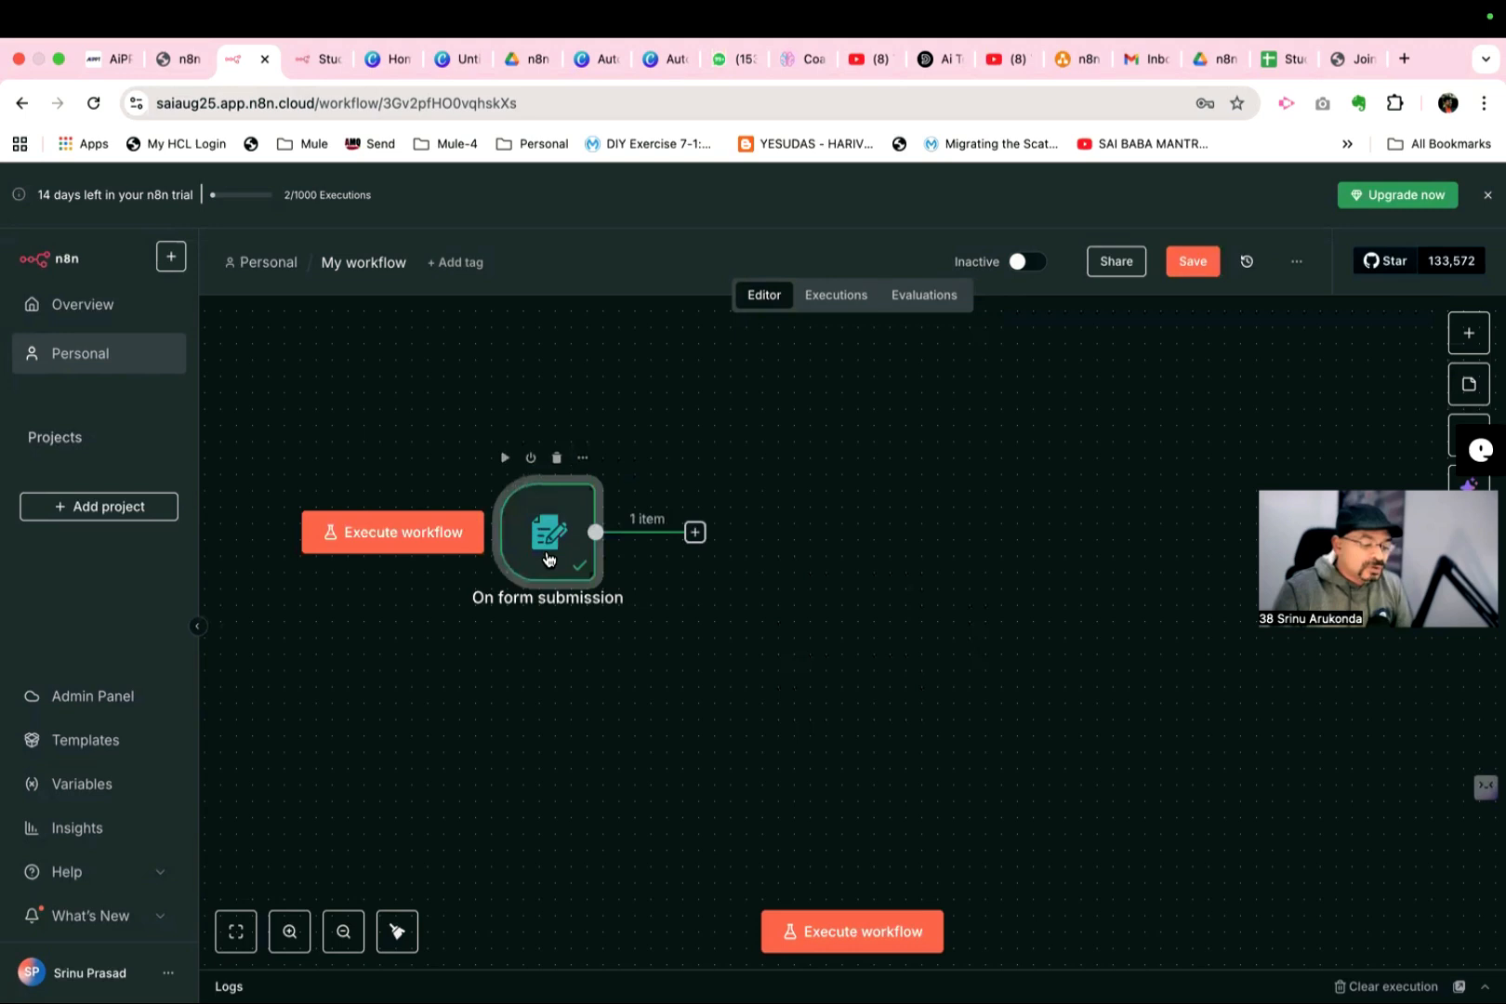
click(695, 532)
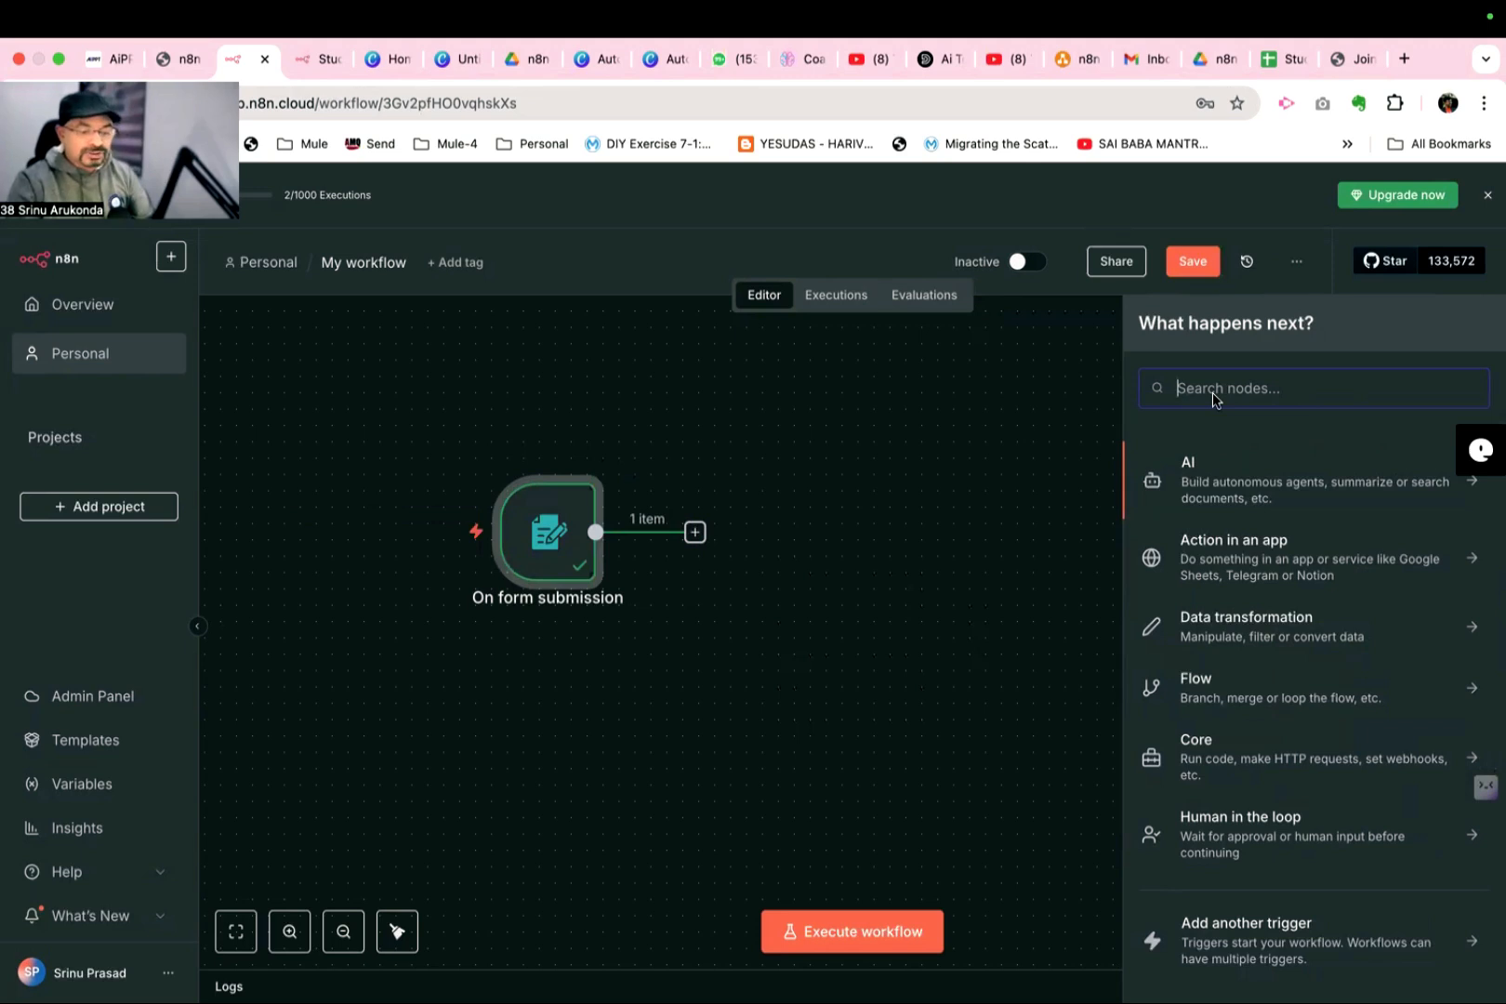
text(go)
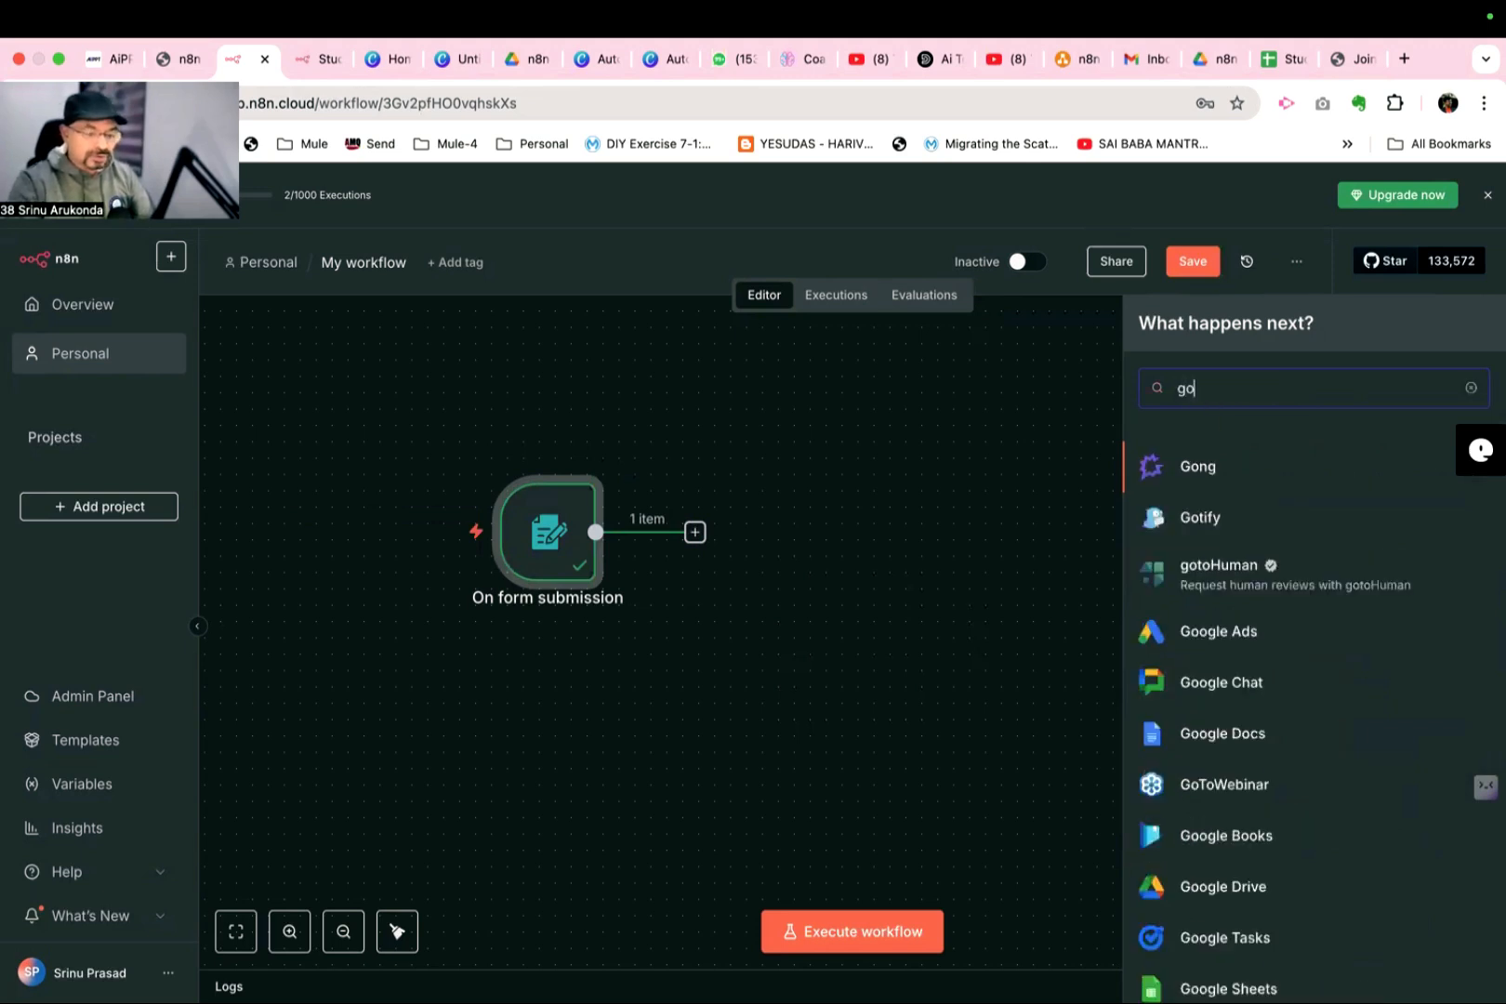
text(o)
text(gle s)
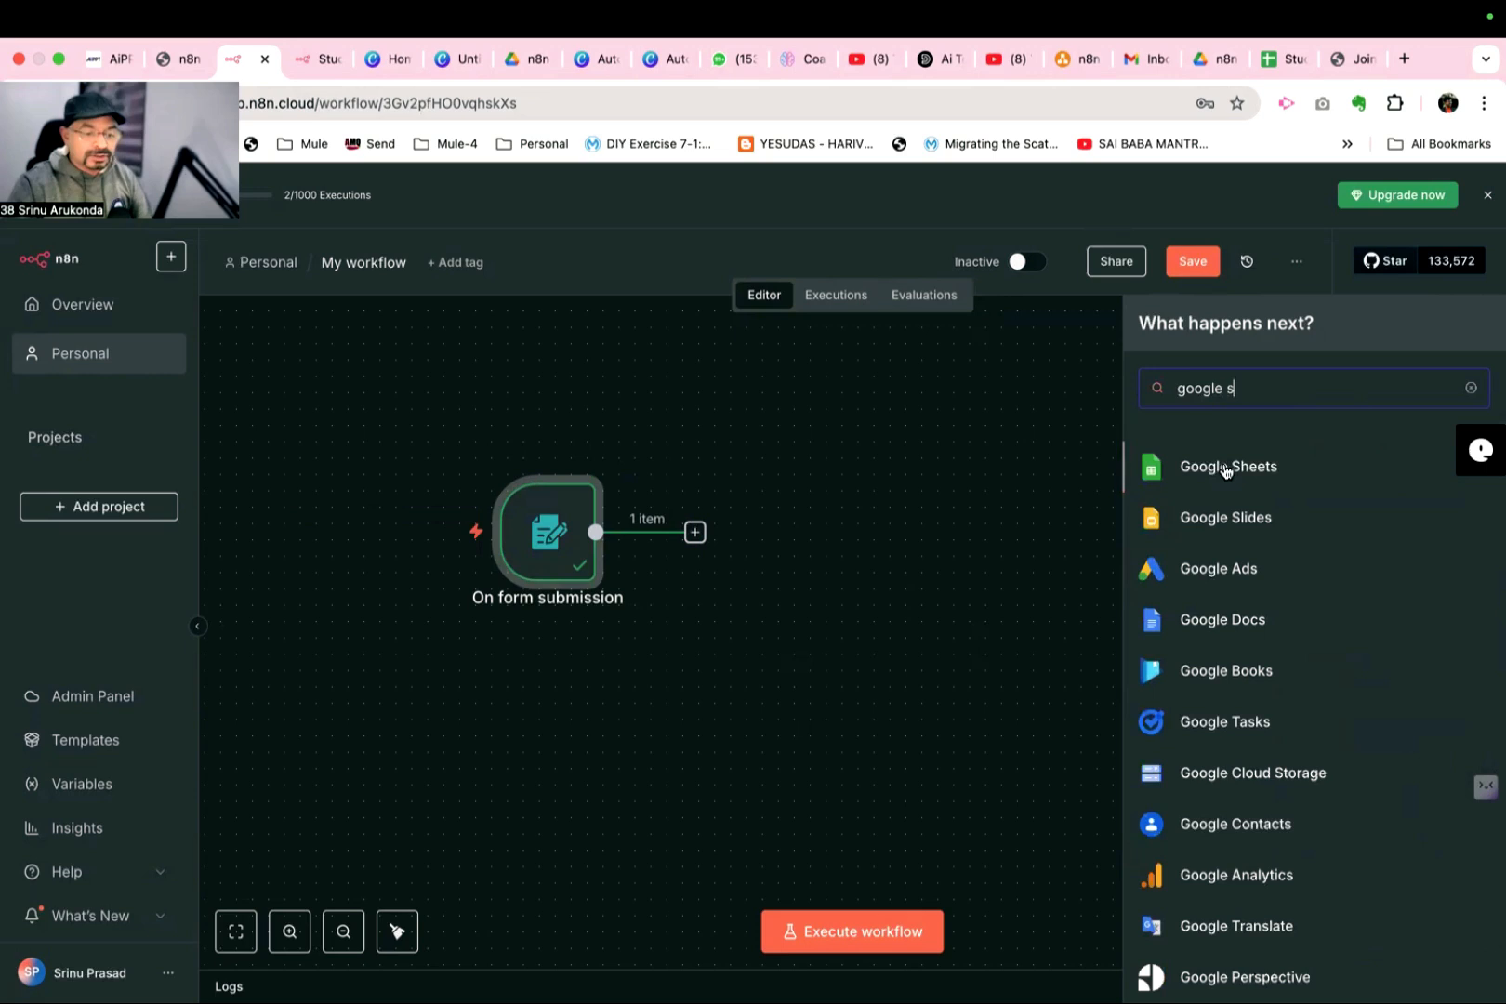
key(Return)
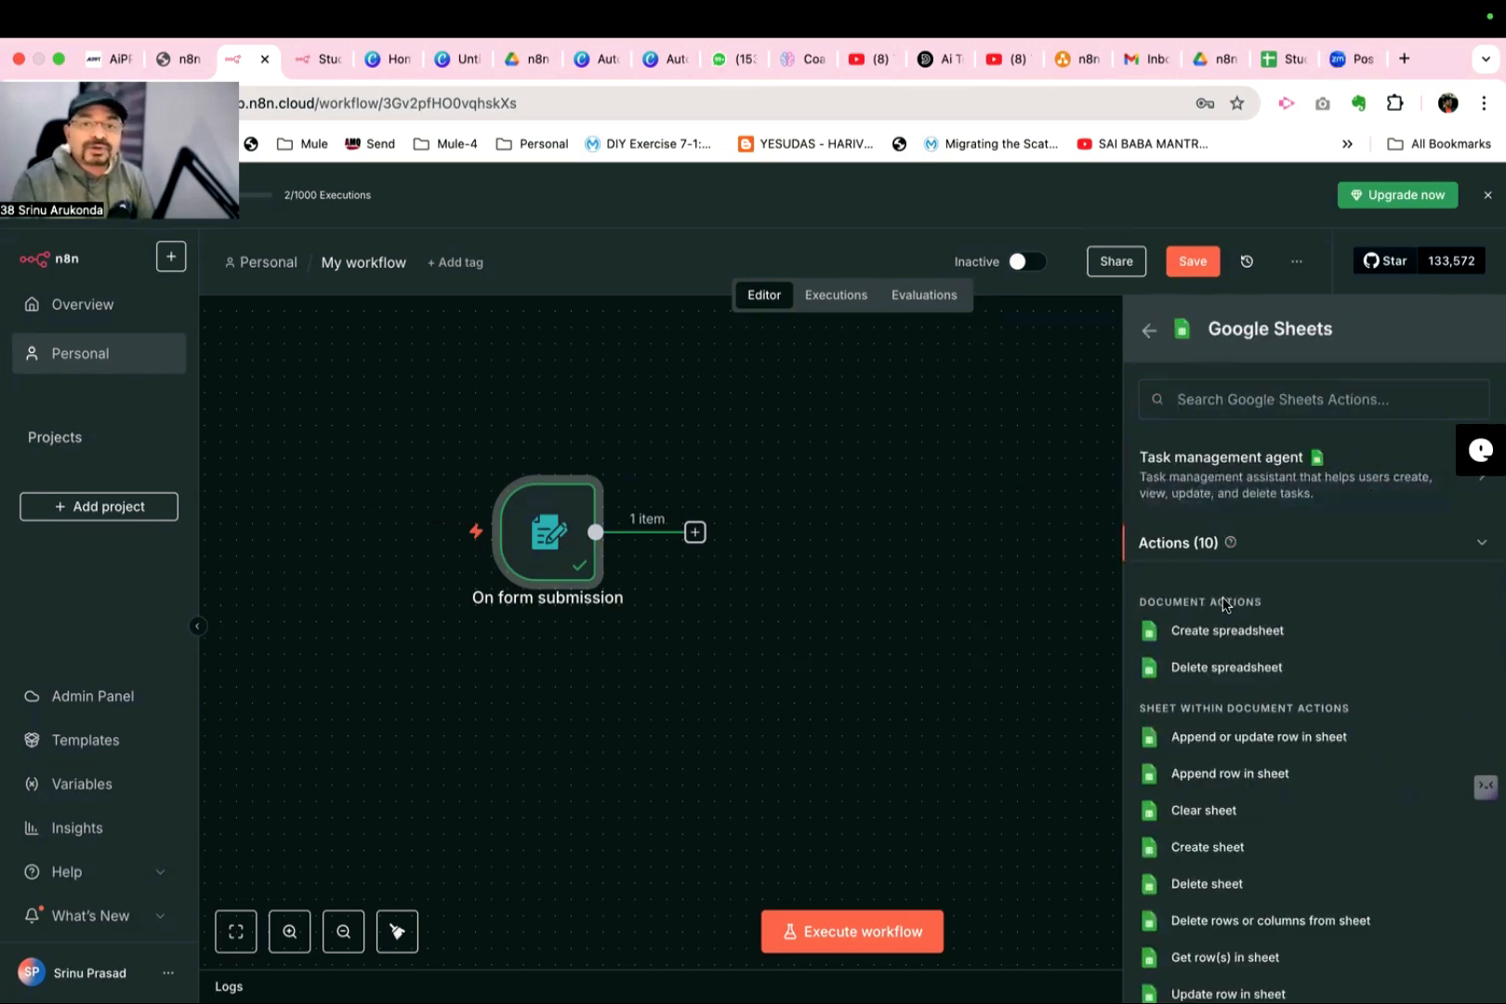
click(1242, 785)
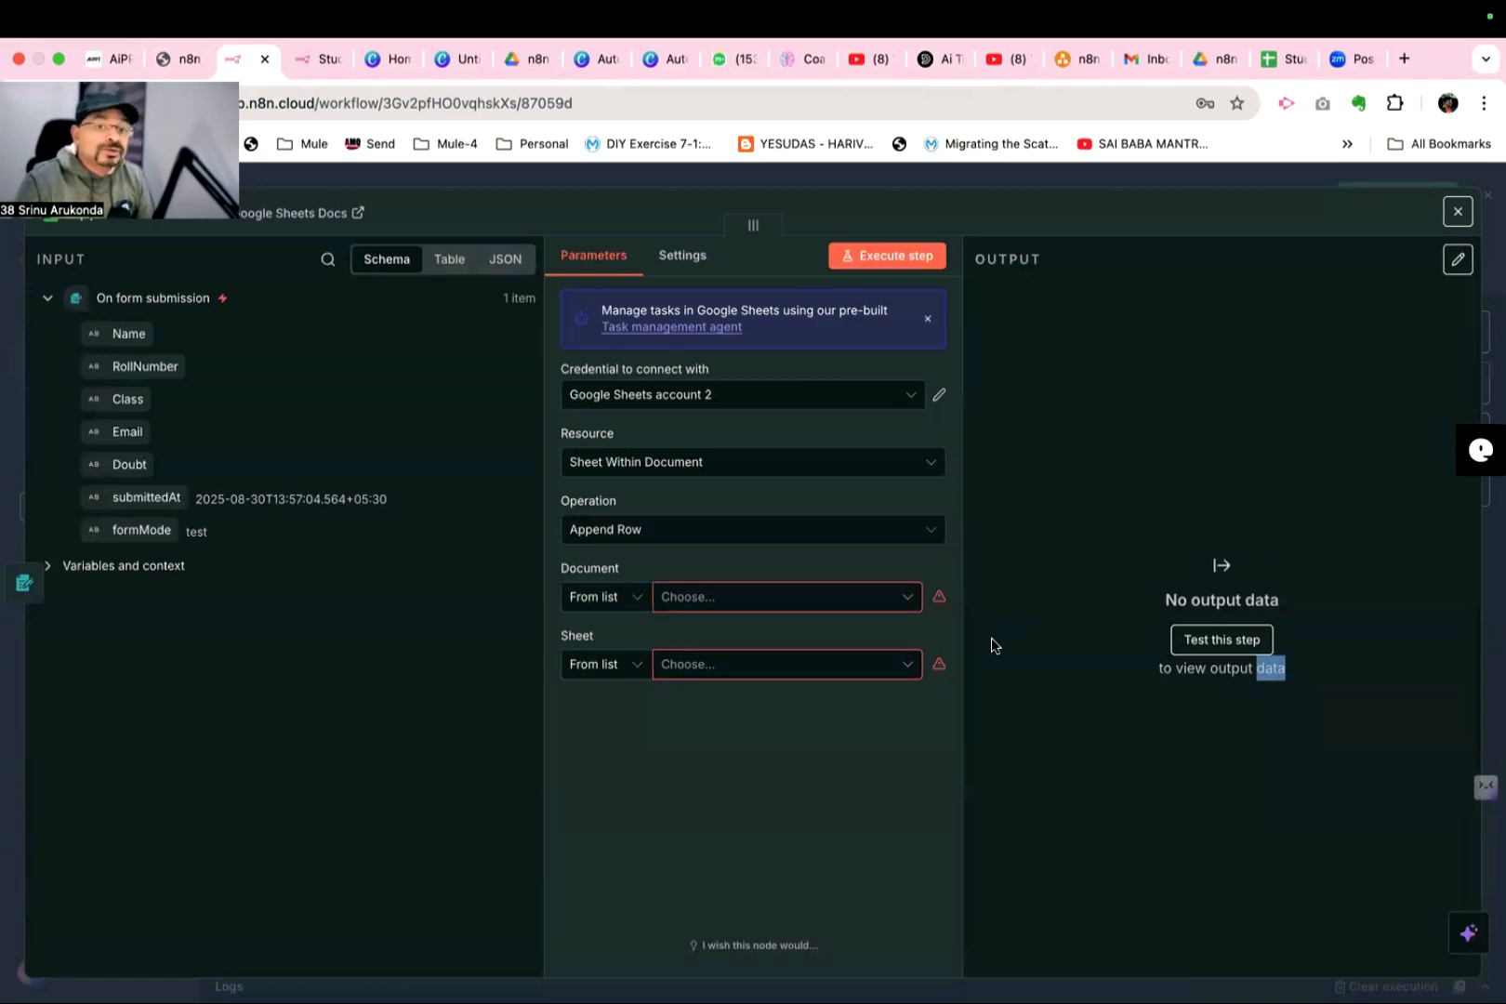
- Reconnect the Google Sheets account 2 credential through Google sign-in, granting n8n.cloud access, and close the credential settings
click(939, 400)
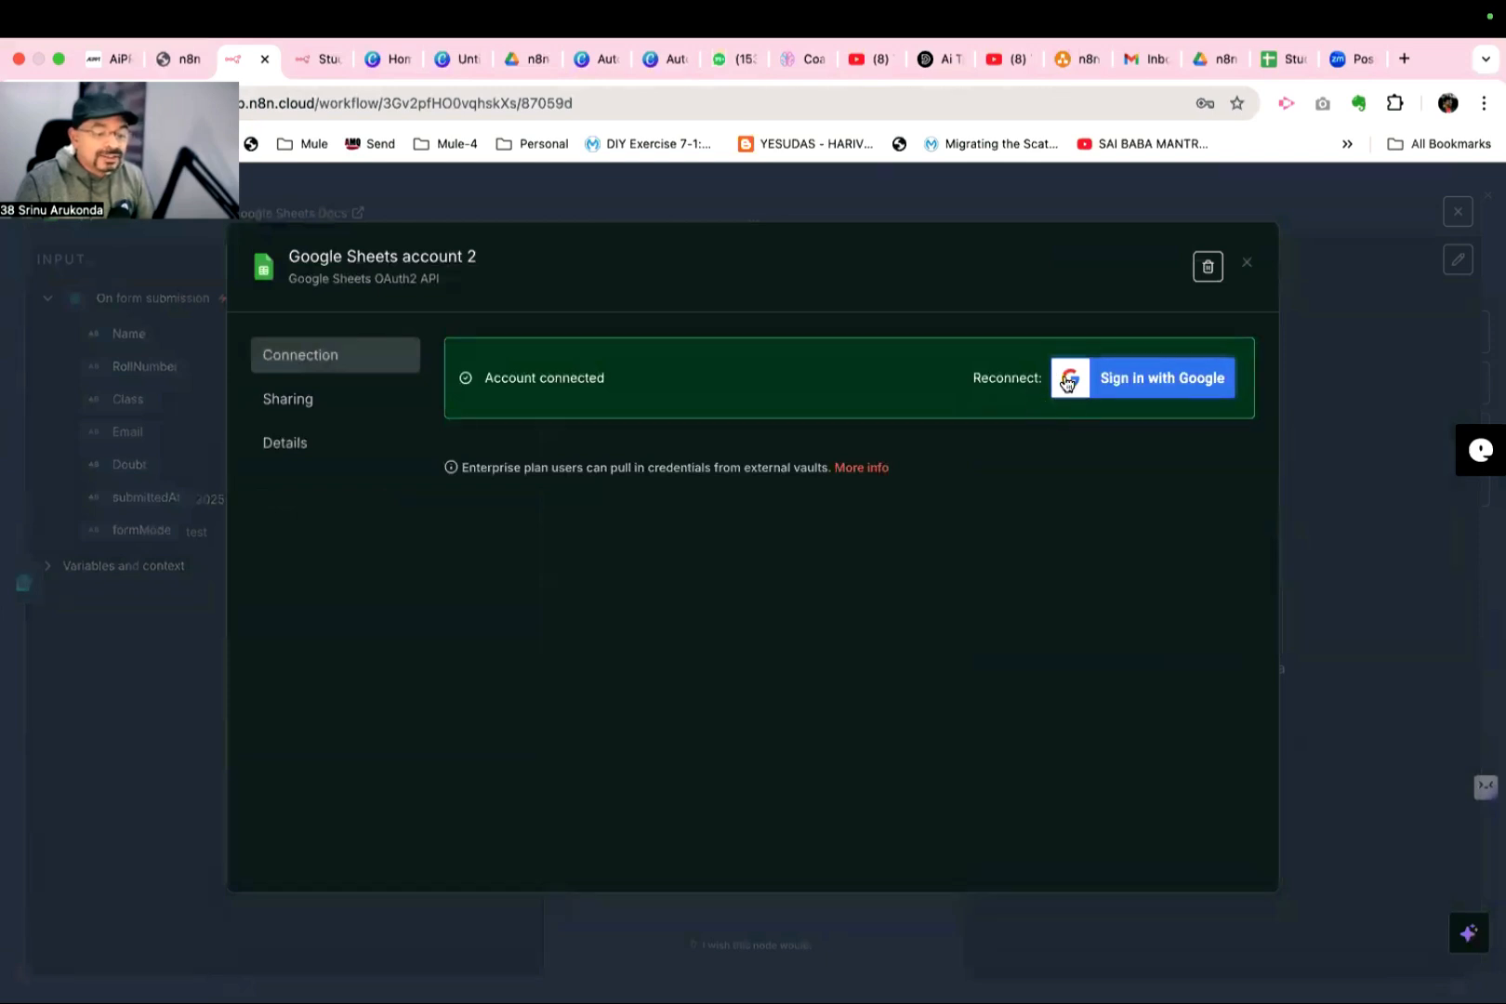
click(1144, 389)
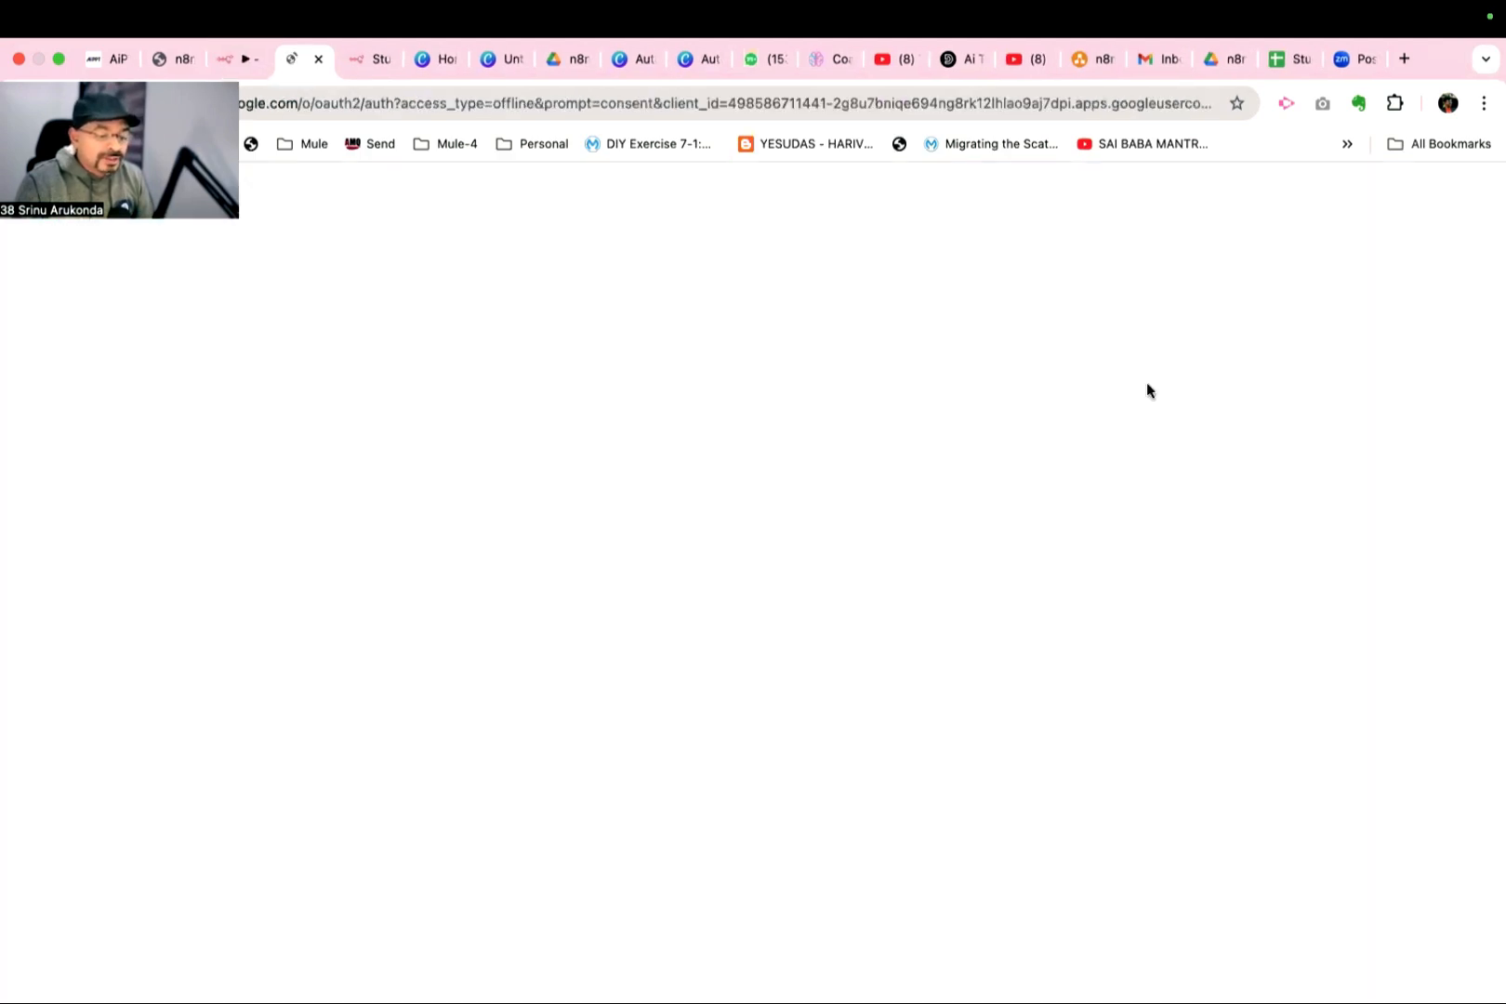
click(881, 409)
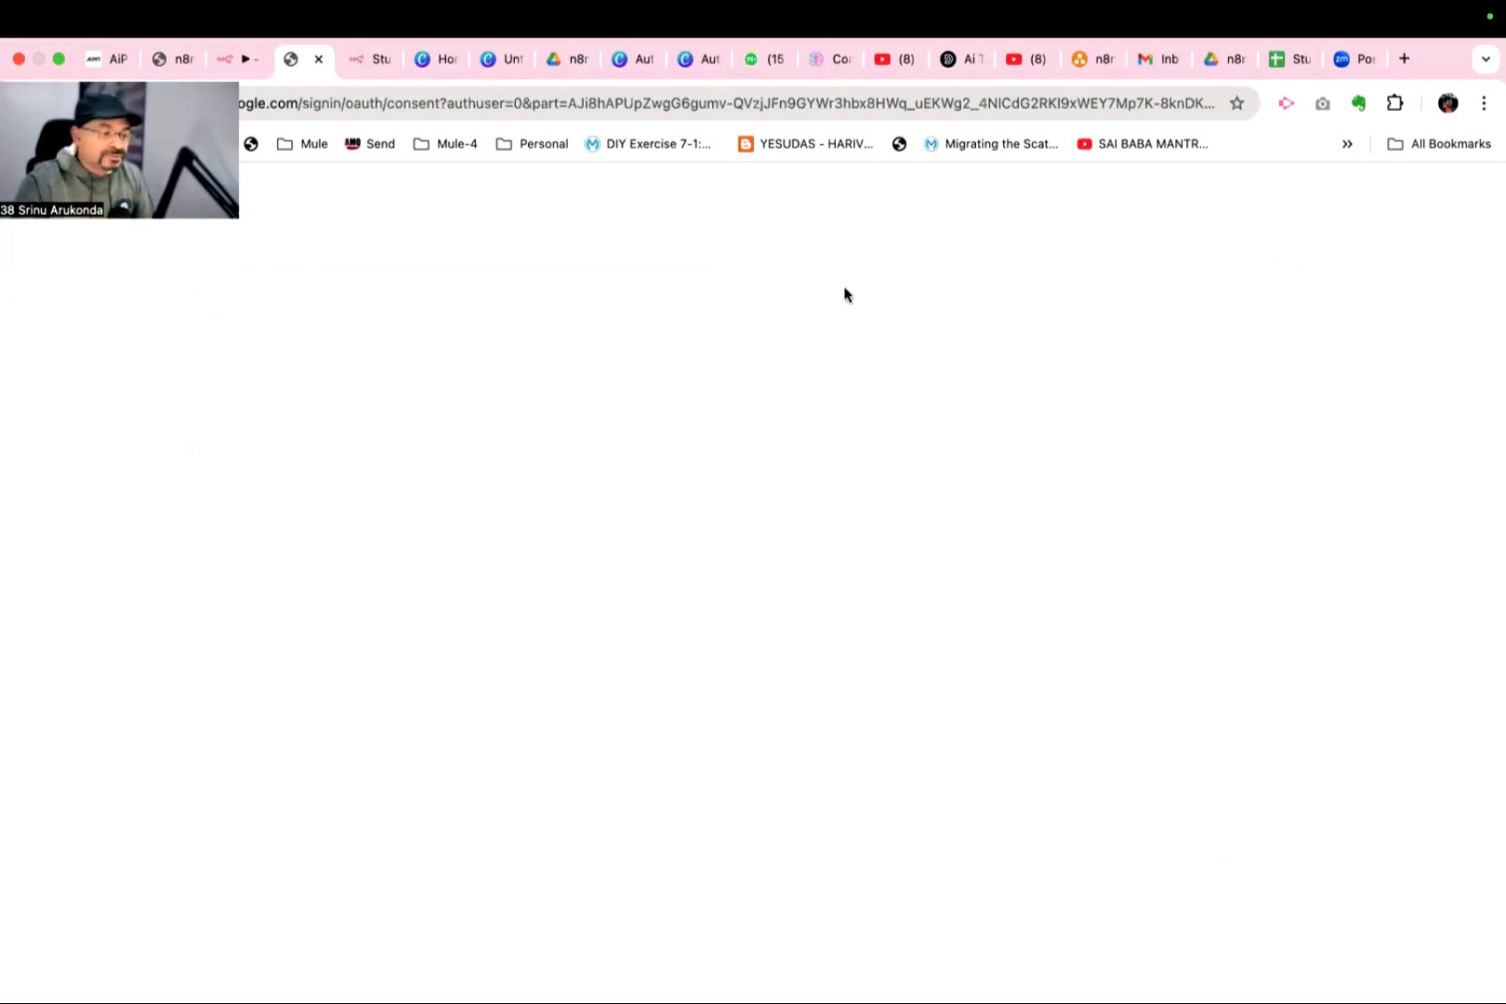
click(251, 61)
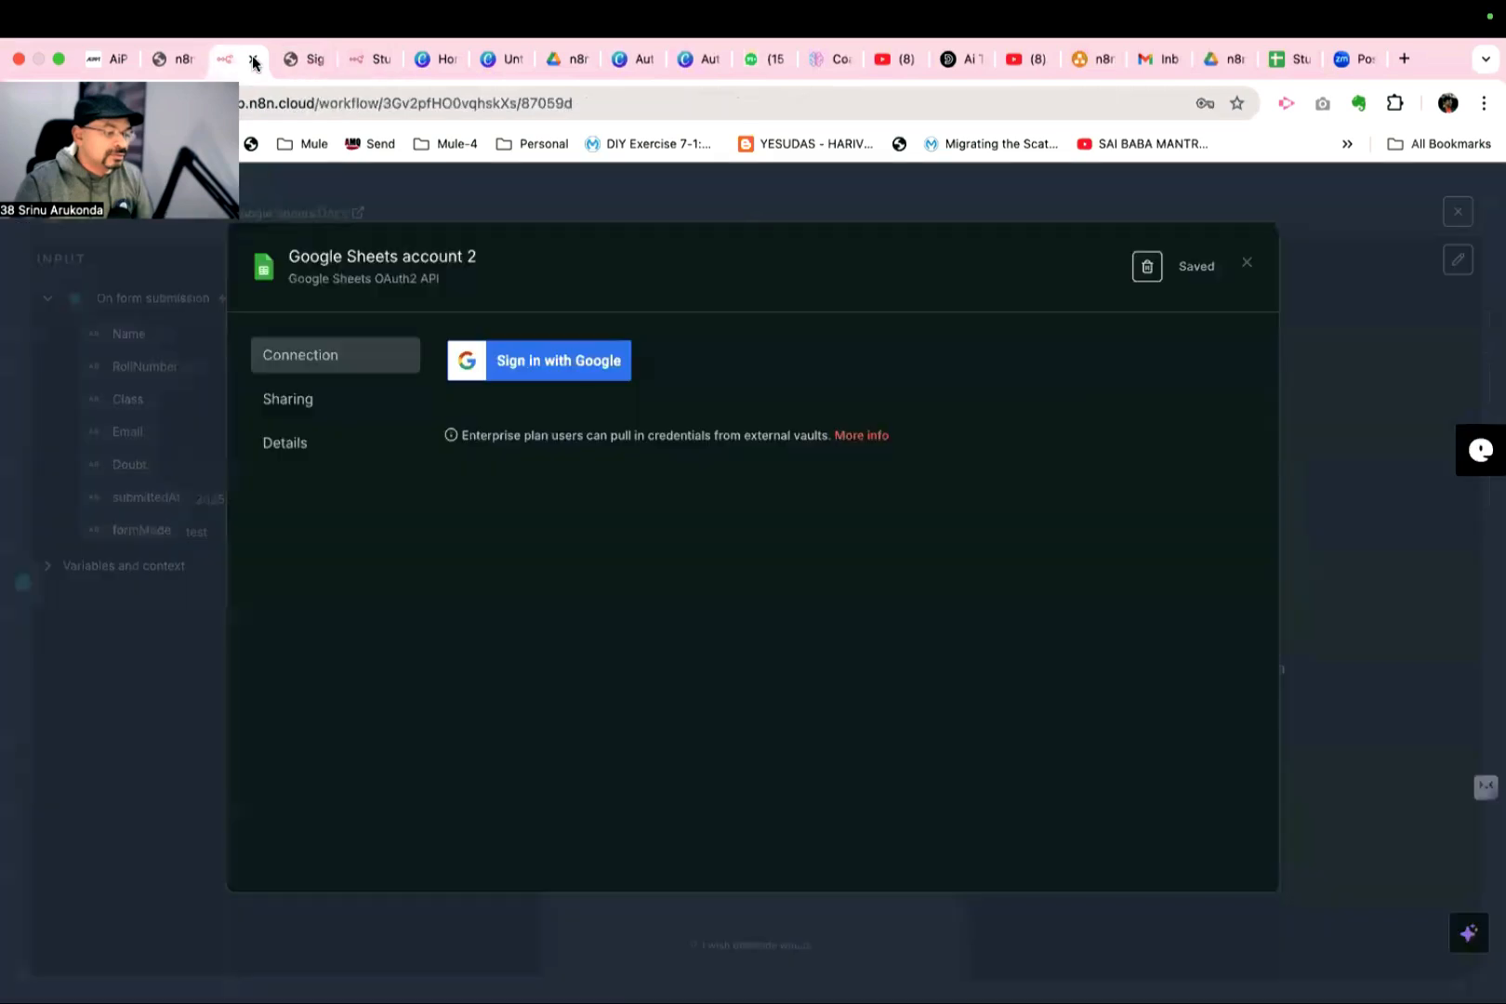
click(592, 370)
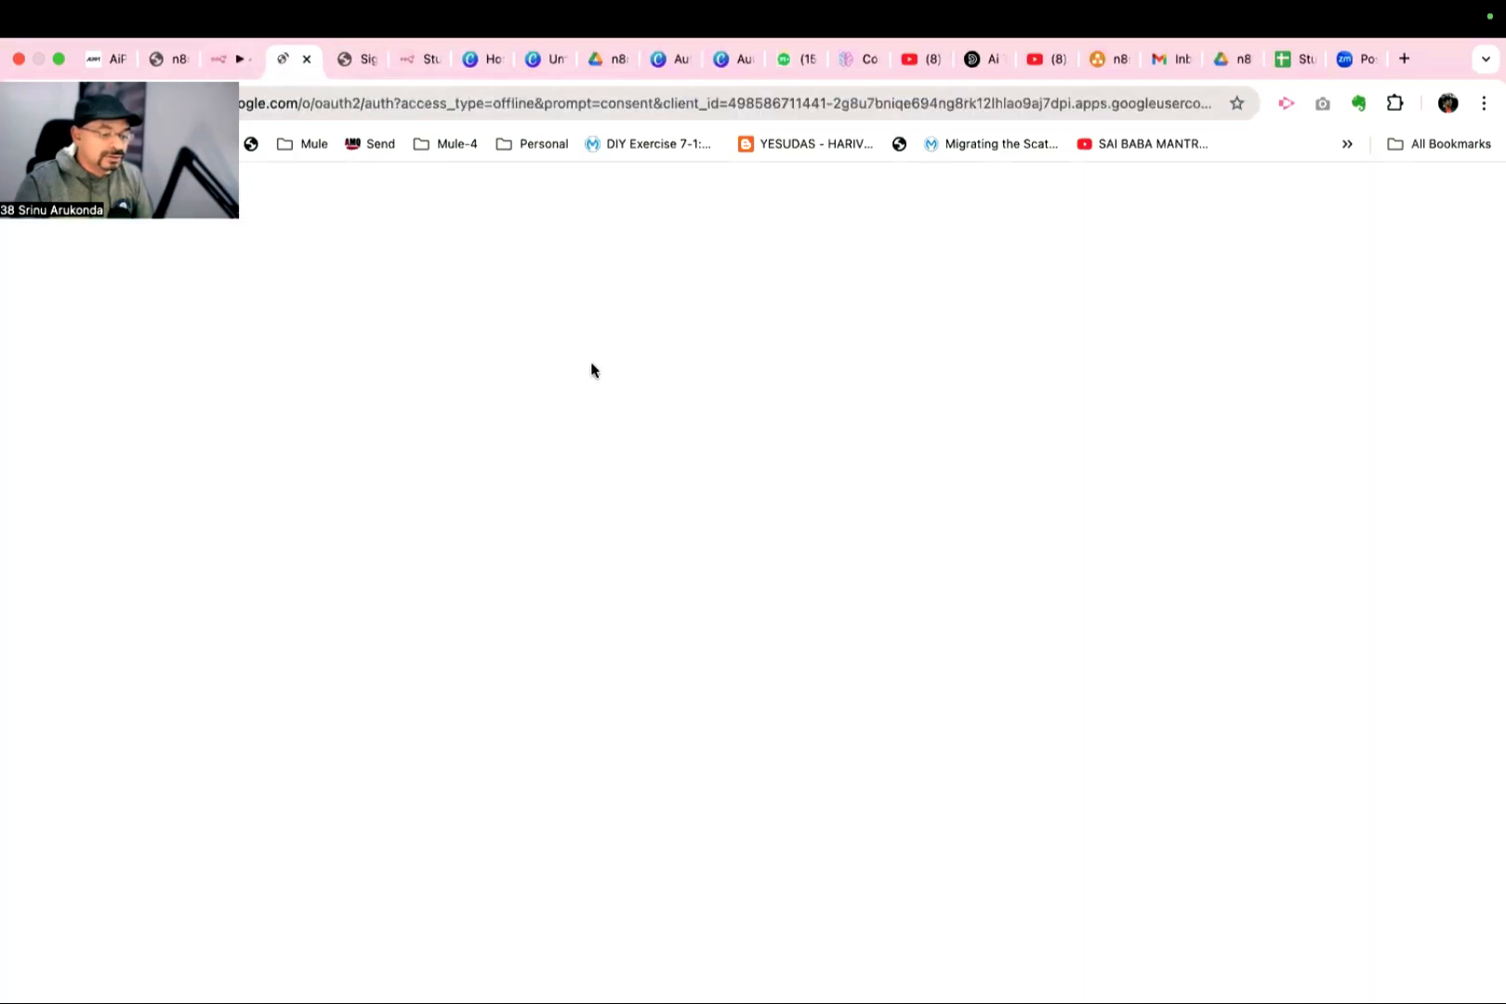
click(874, 402)
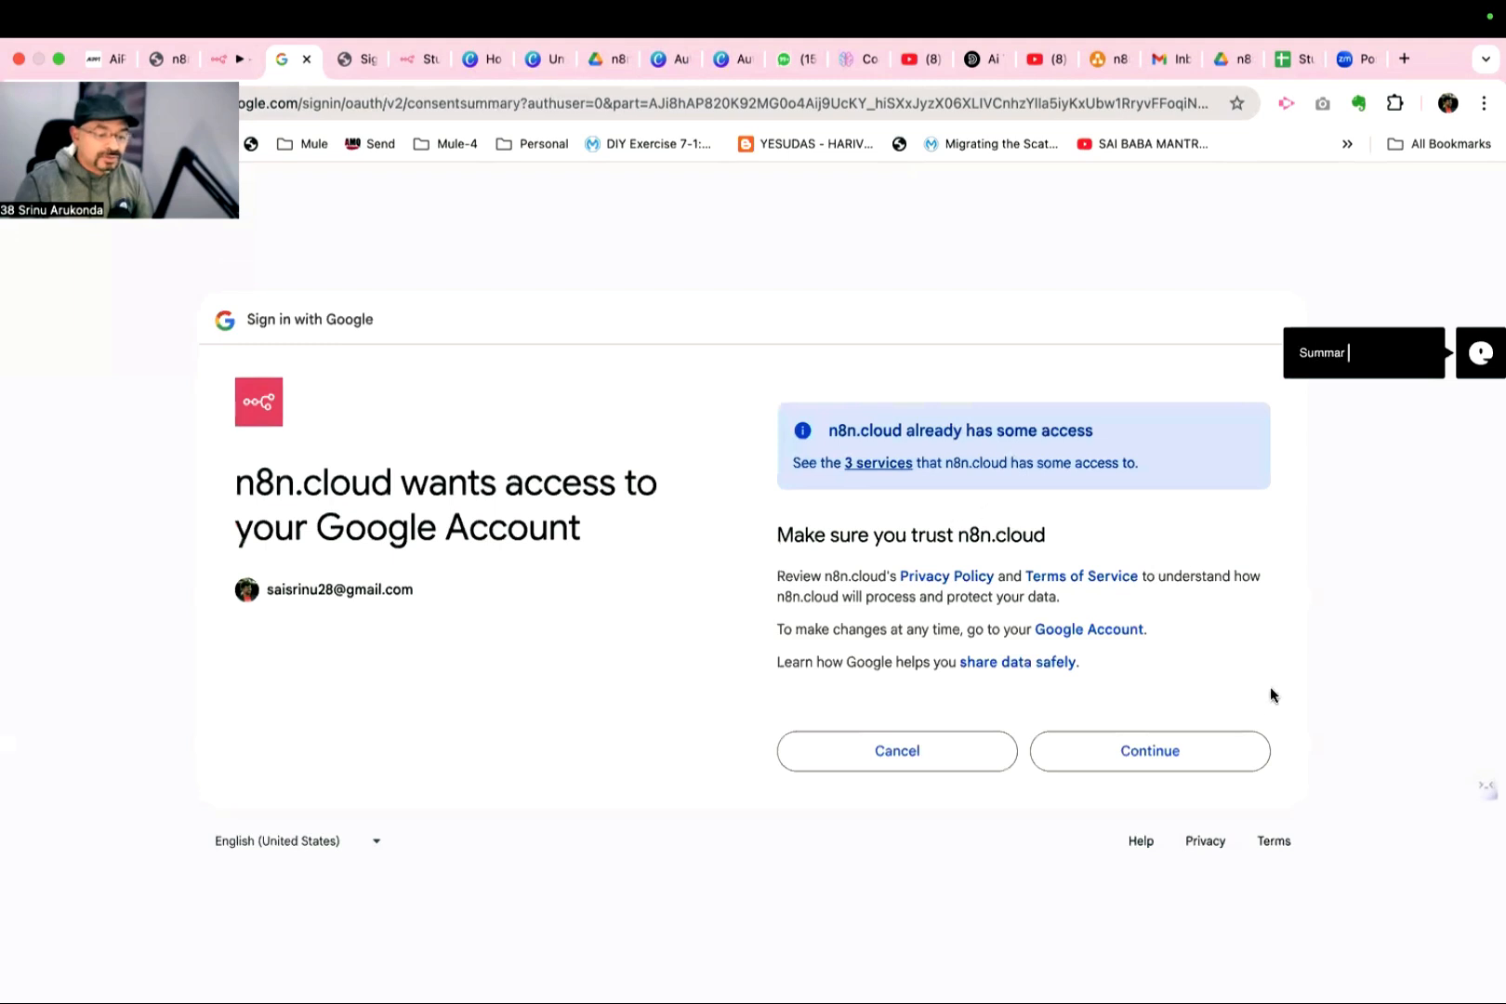
click(1212, 744)
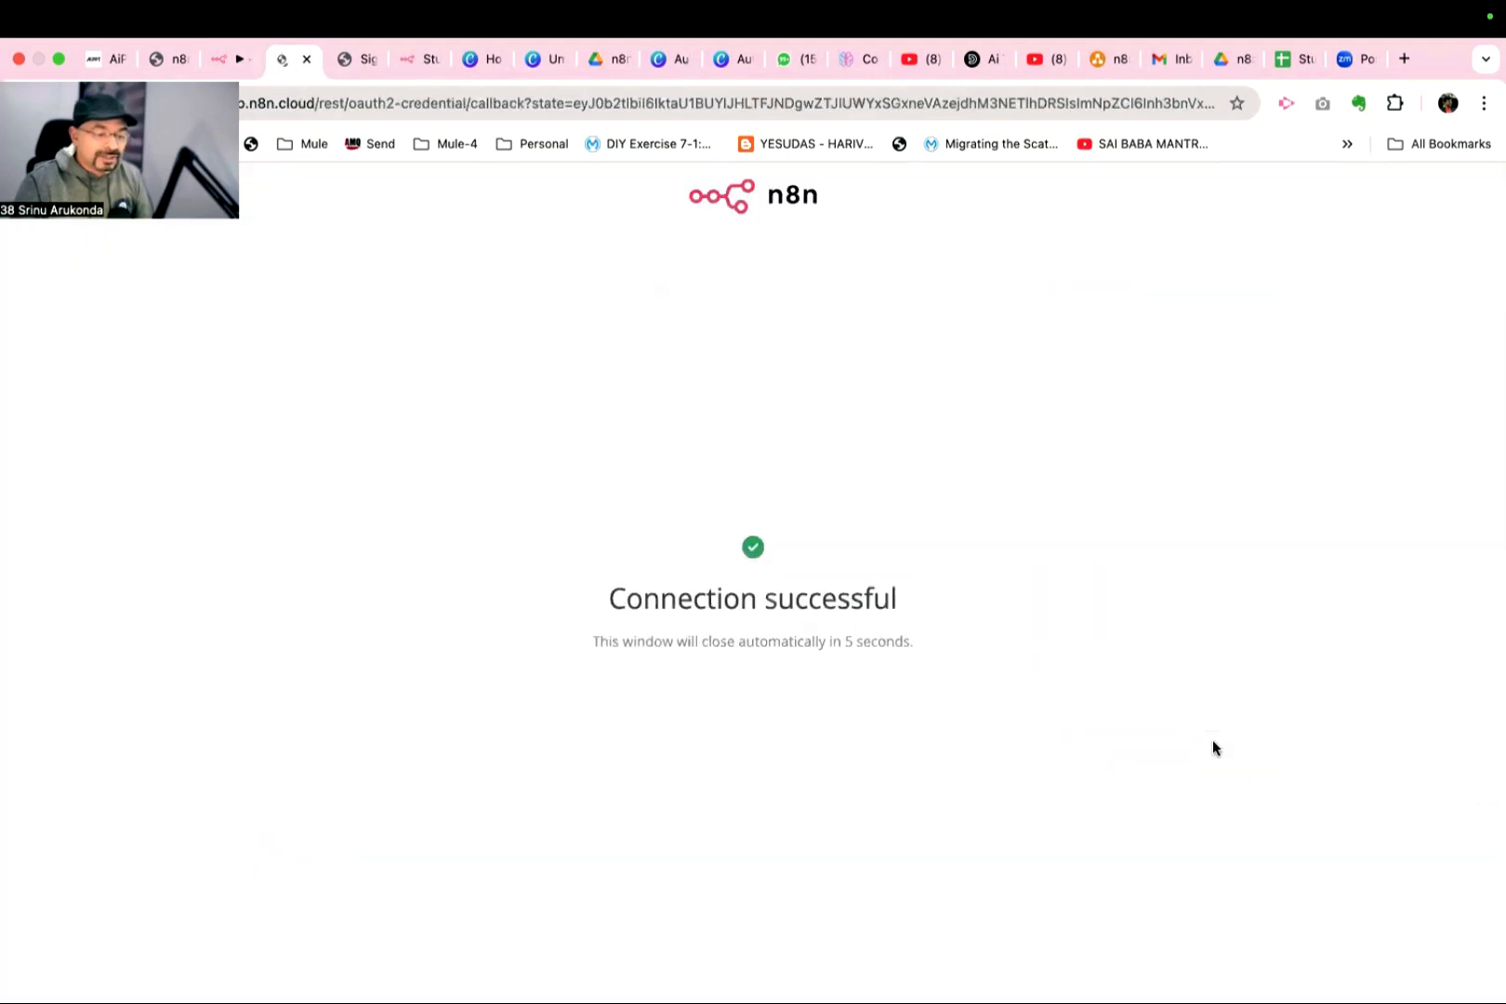
click(252, 64)
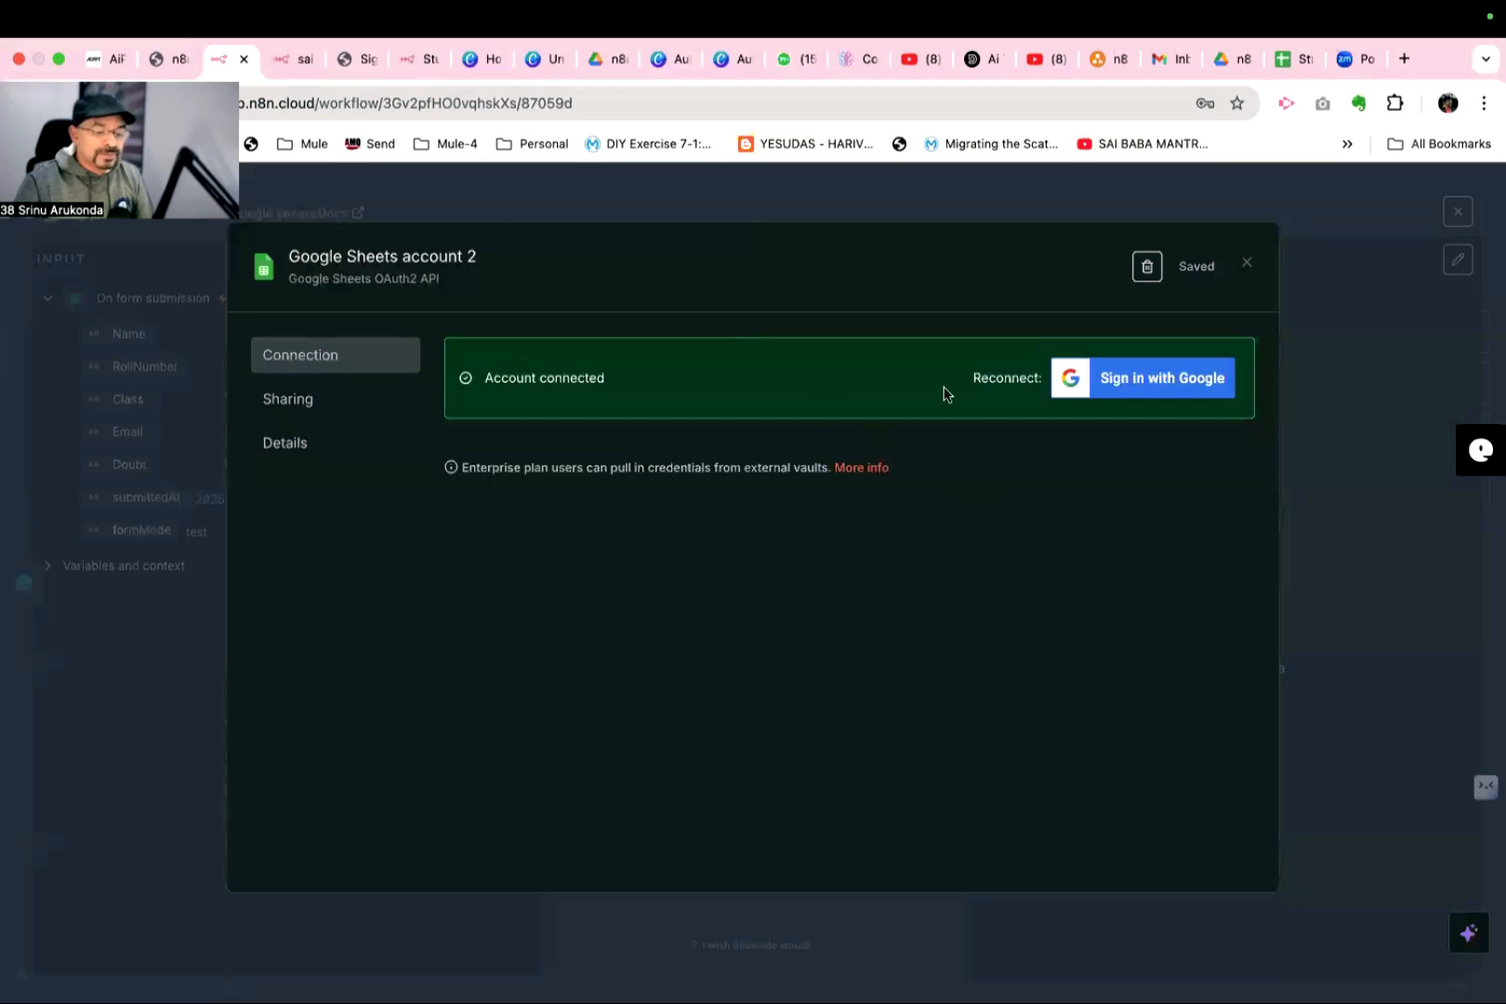
click(1248, 265)
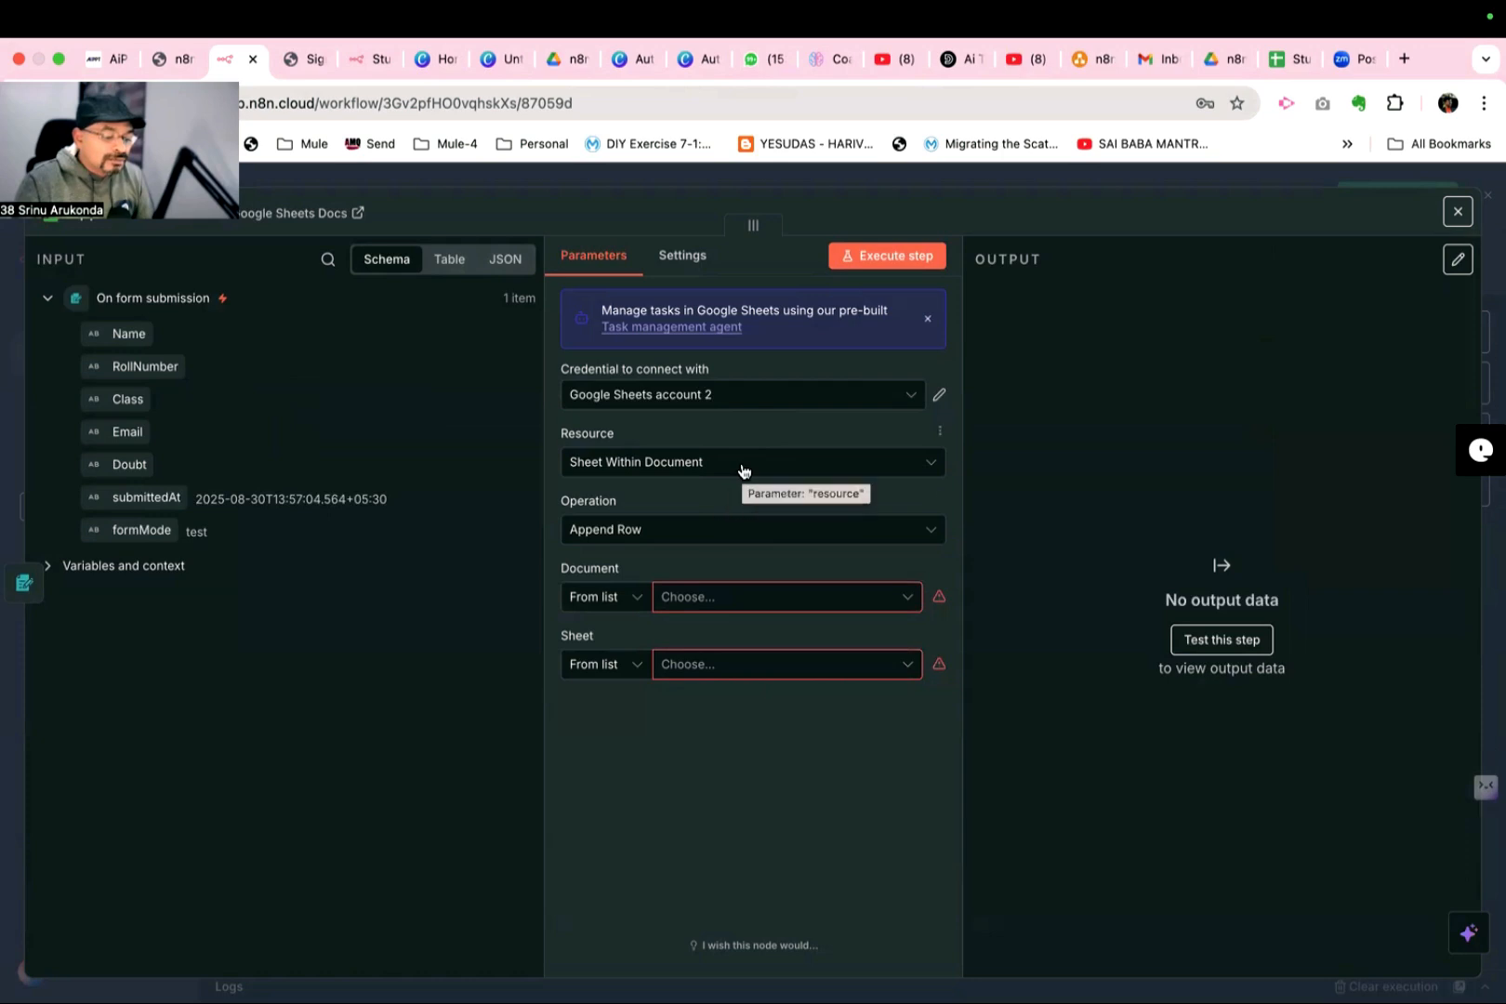
- Set the append target to the StudentsDoubts document and its doubts sheet, checking the sheet name in the spreadsheet itself
click(745, 602)
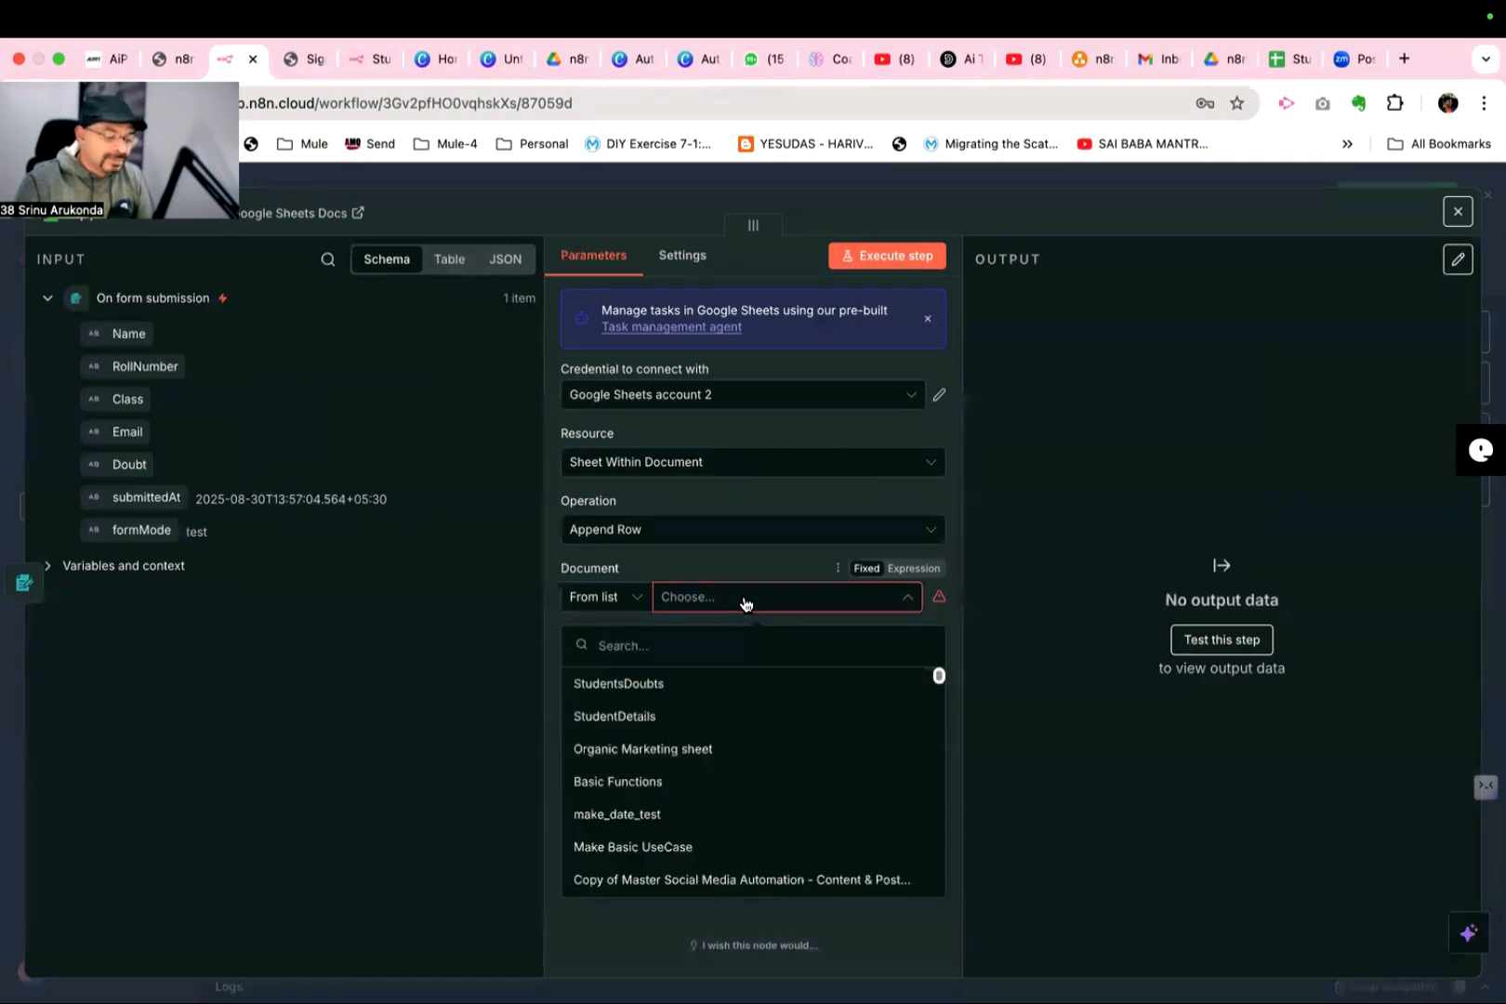
click(639, 684)
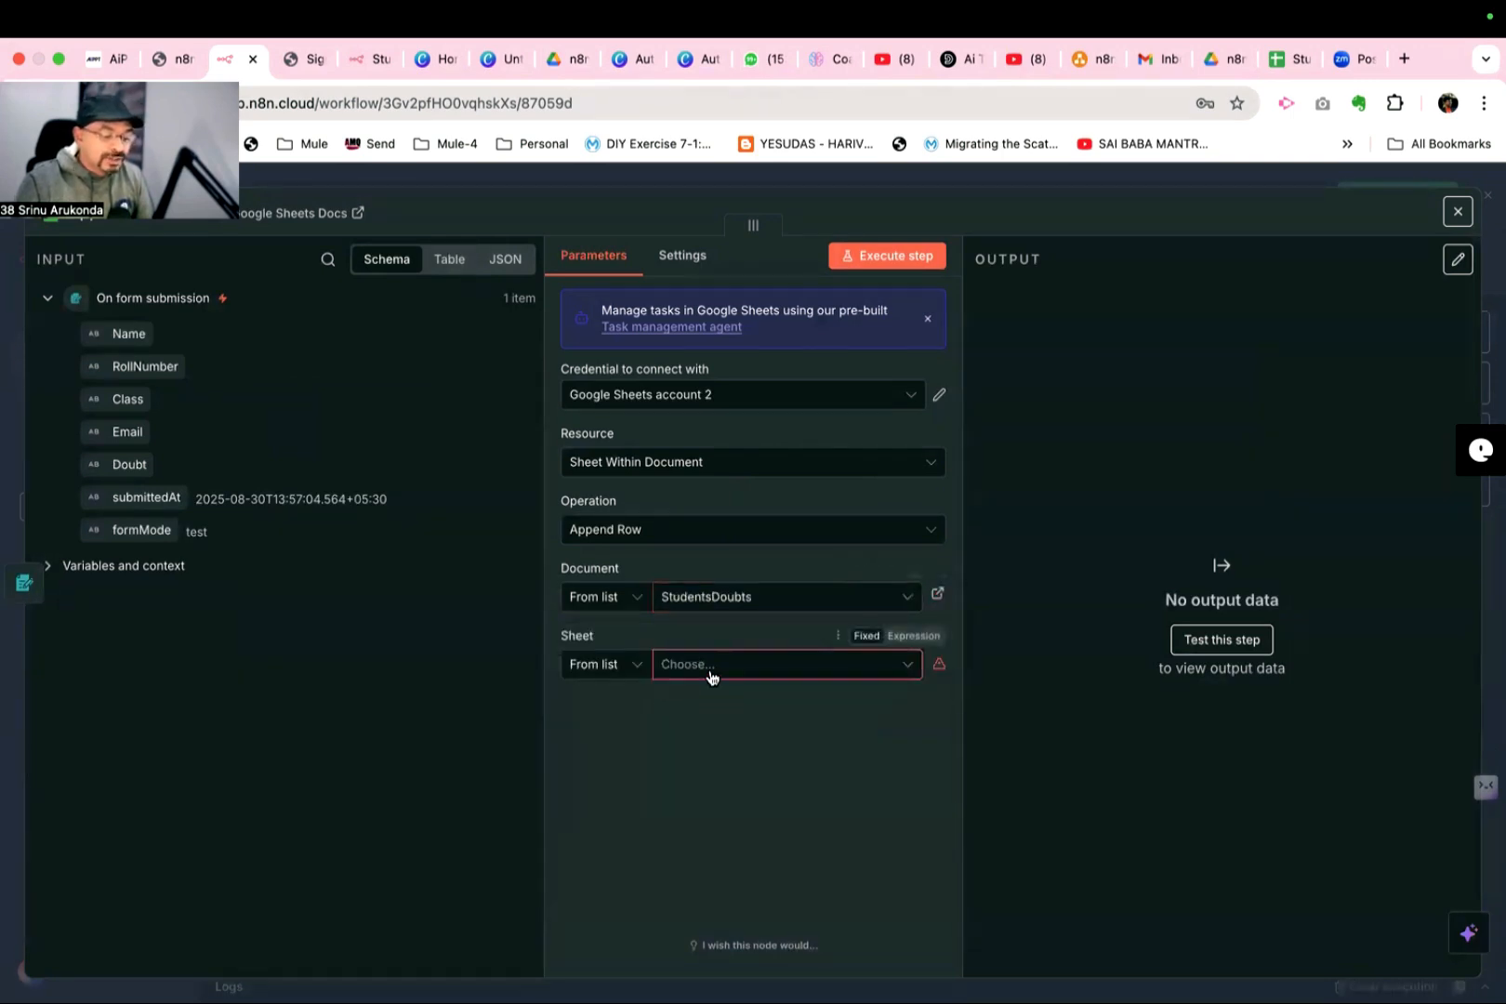
click(1290, 56)
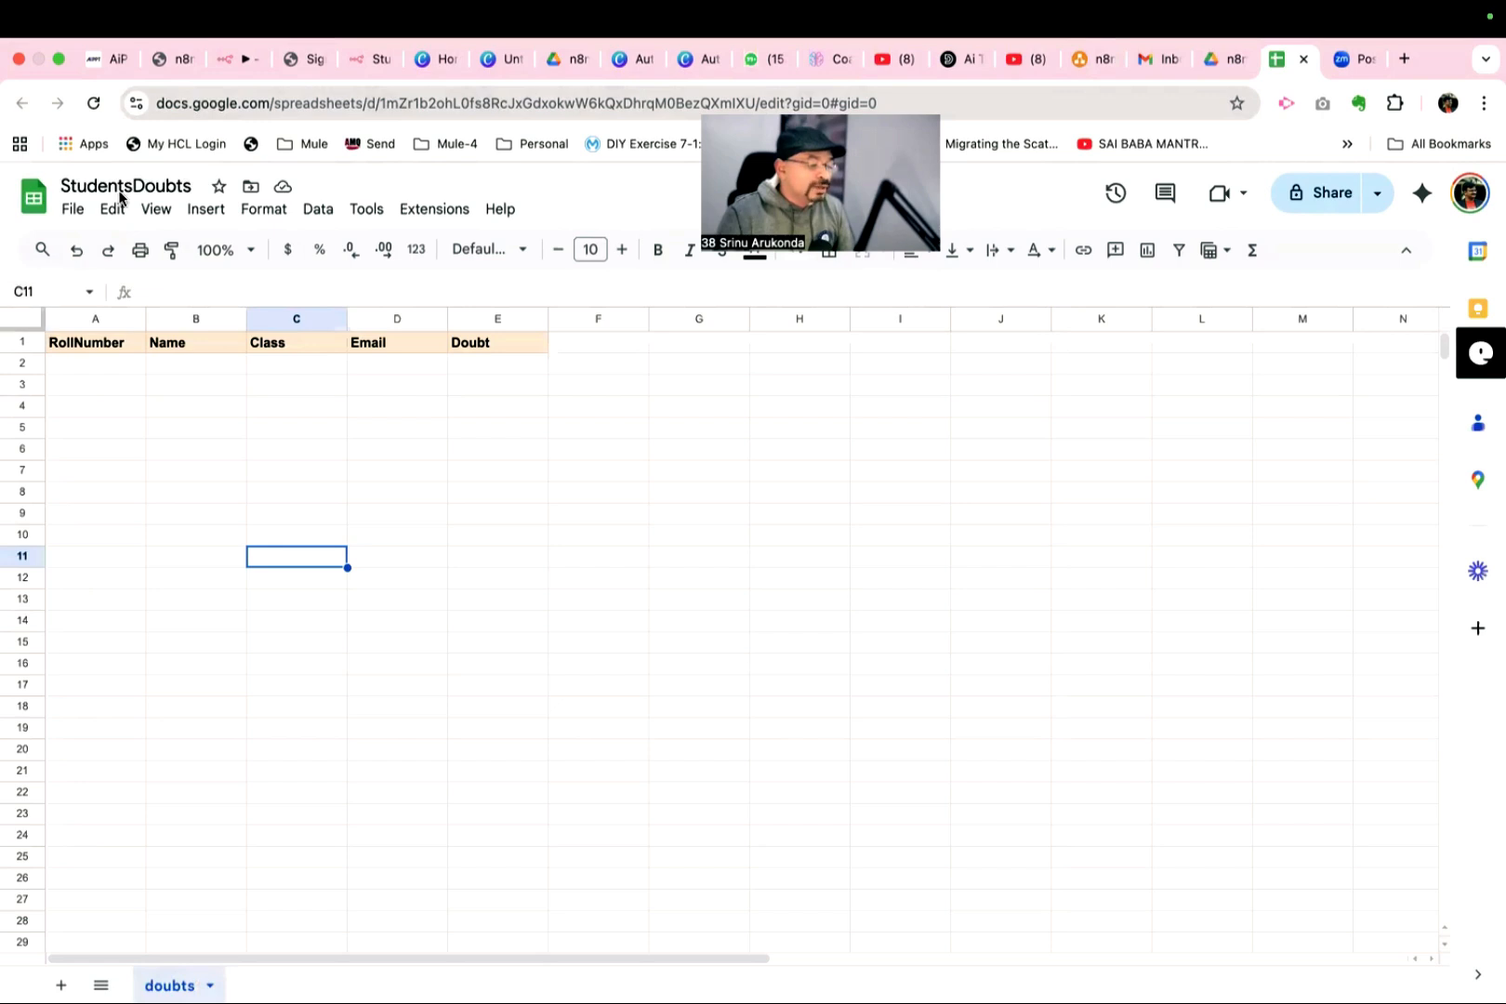
mouse_move(190, 971)
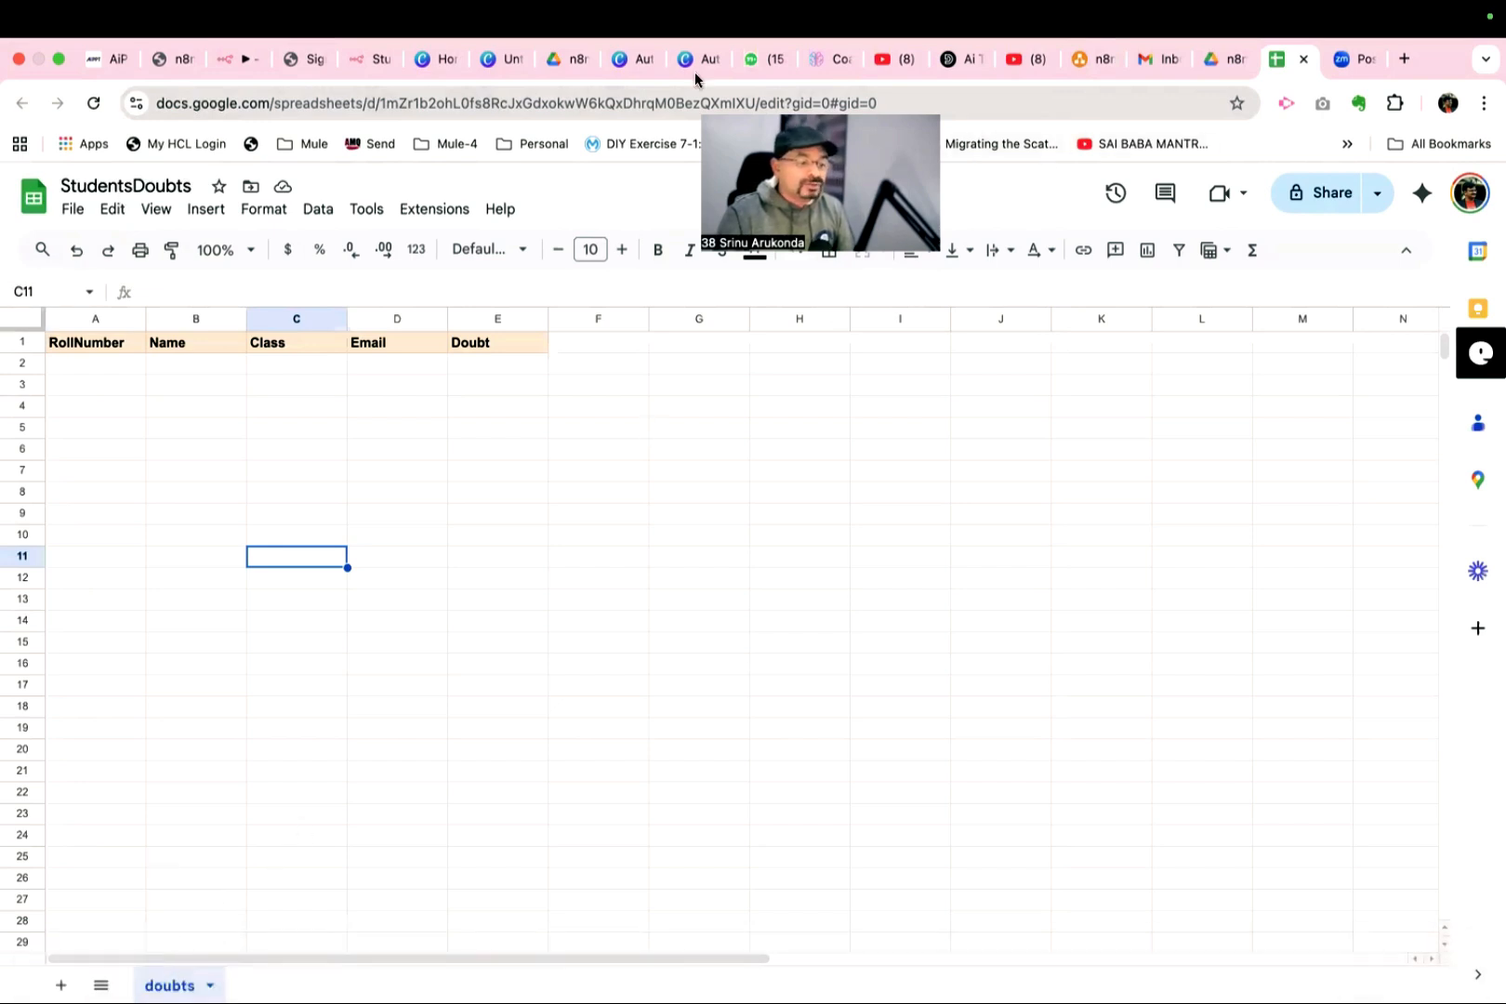
click(181, 56)
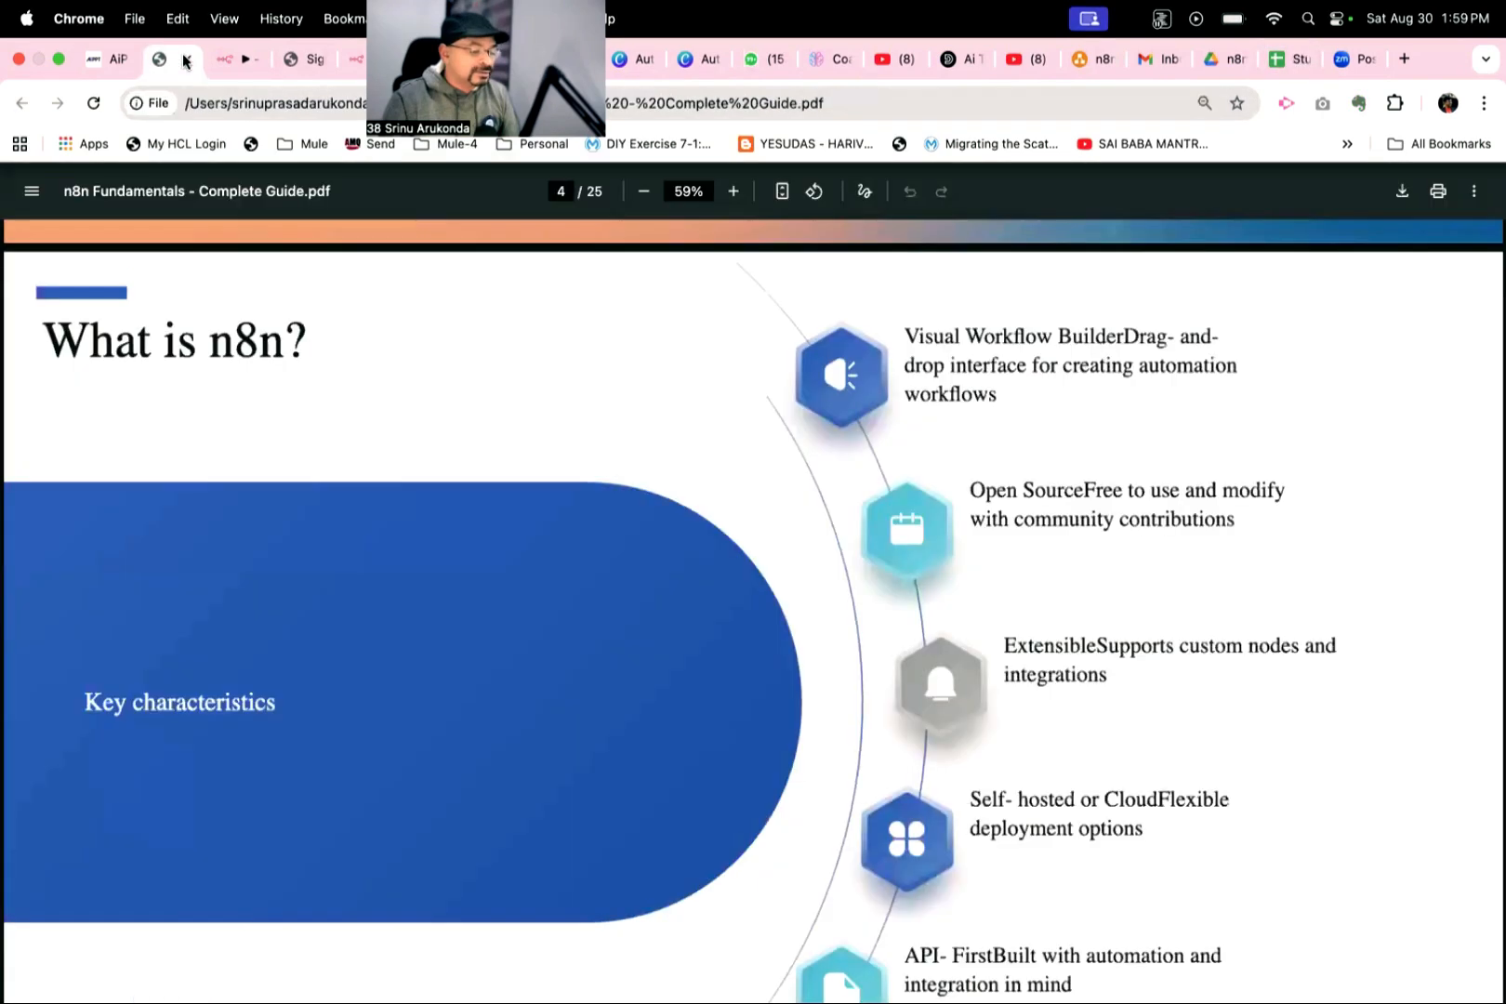
click(237, 59)
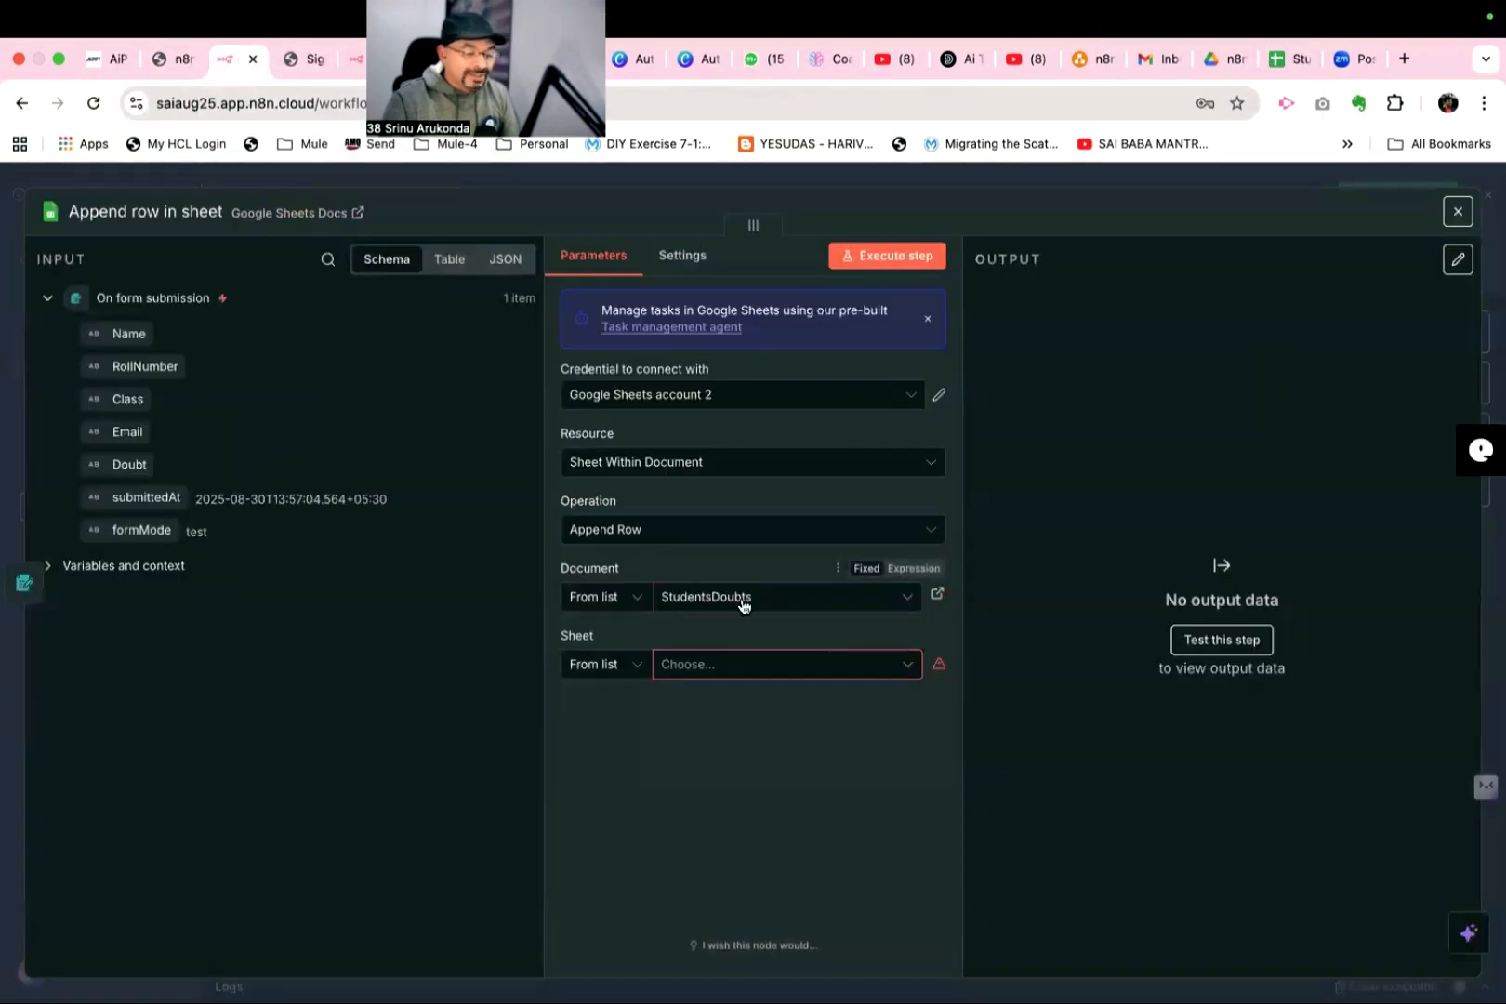
click(750, 670)
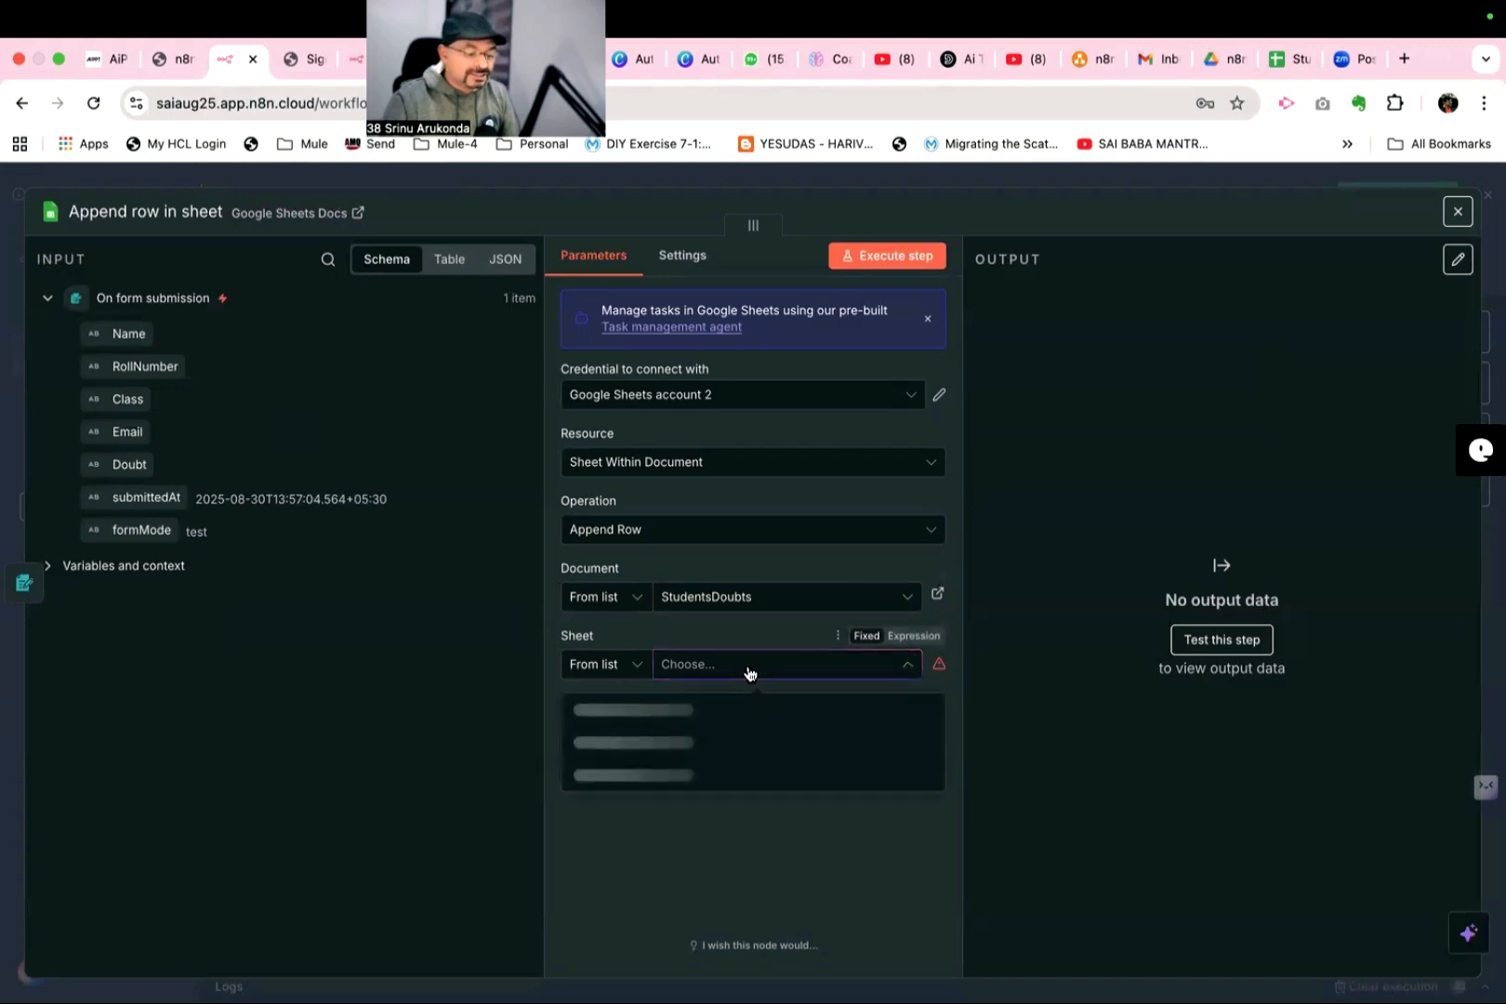
click(617, 722)
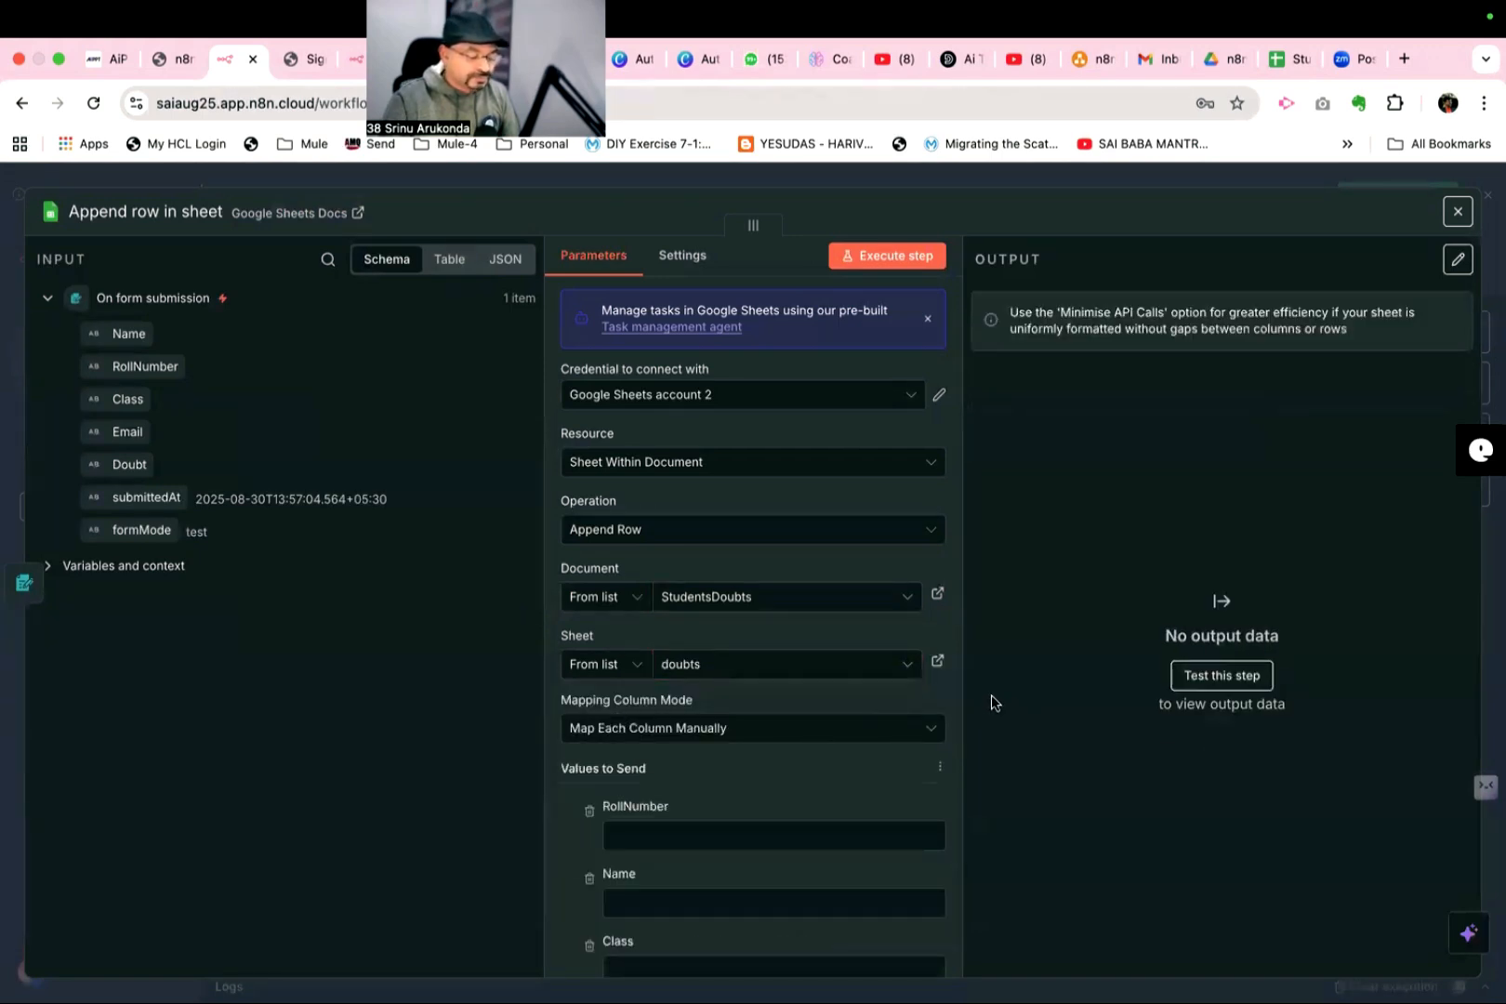
- Map the Name, RollNumber, Class, Email and Doubt columns to the matching form submission fields, close the node and save the workflow
scroll(837, 743, down, 5)
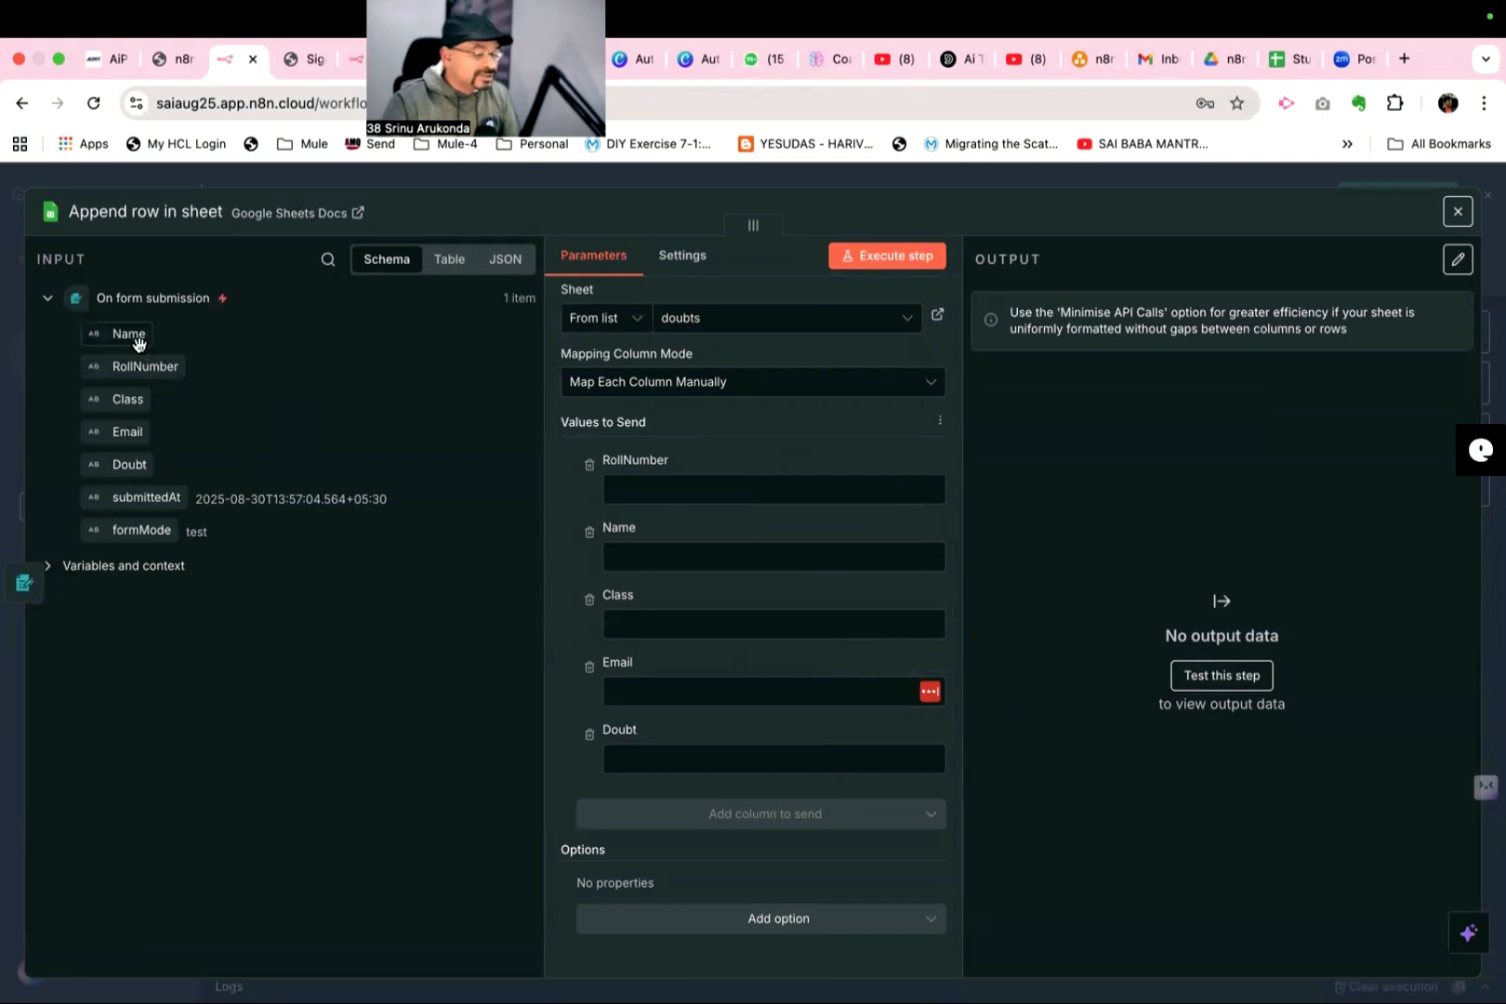
drag(138, 337, 638, 564)
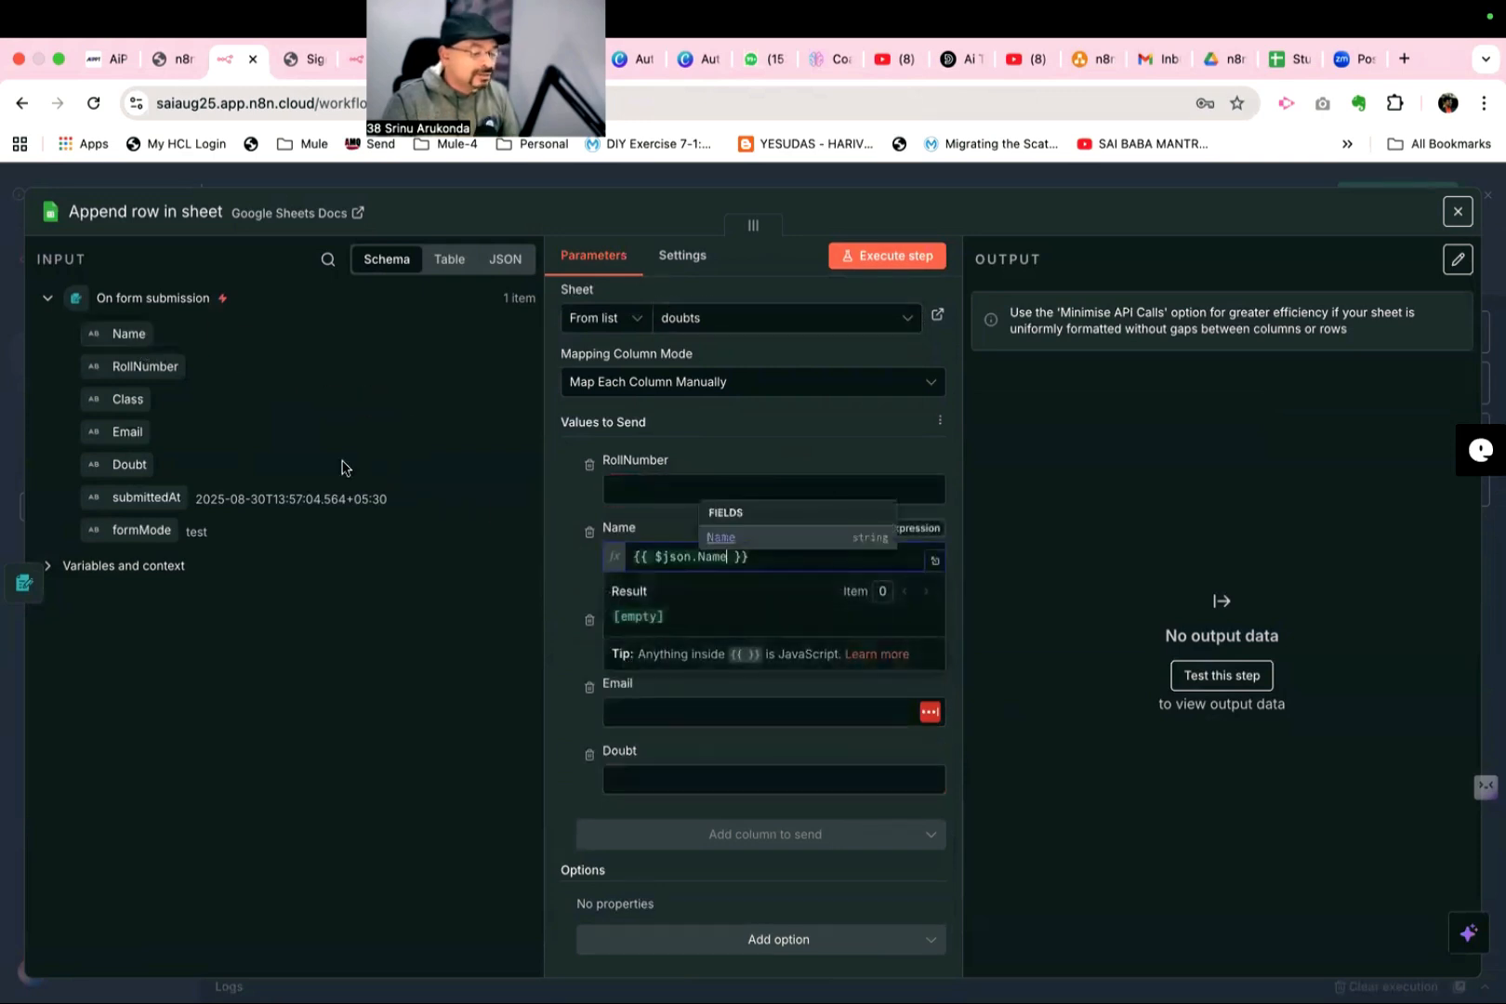
drag(156, 368, 642, 495)
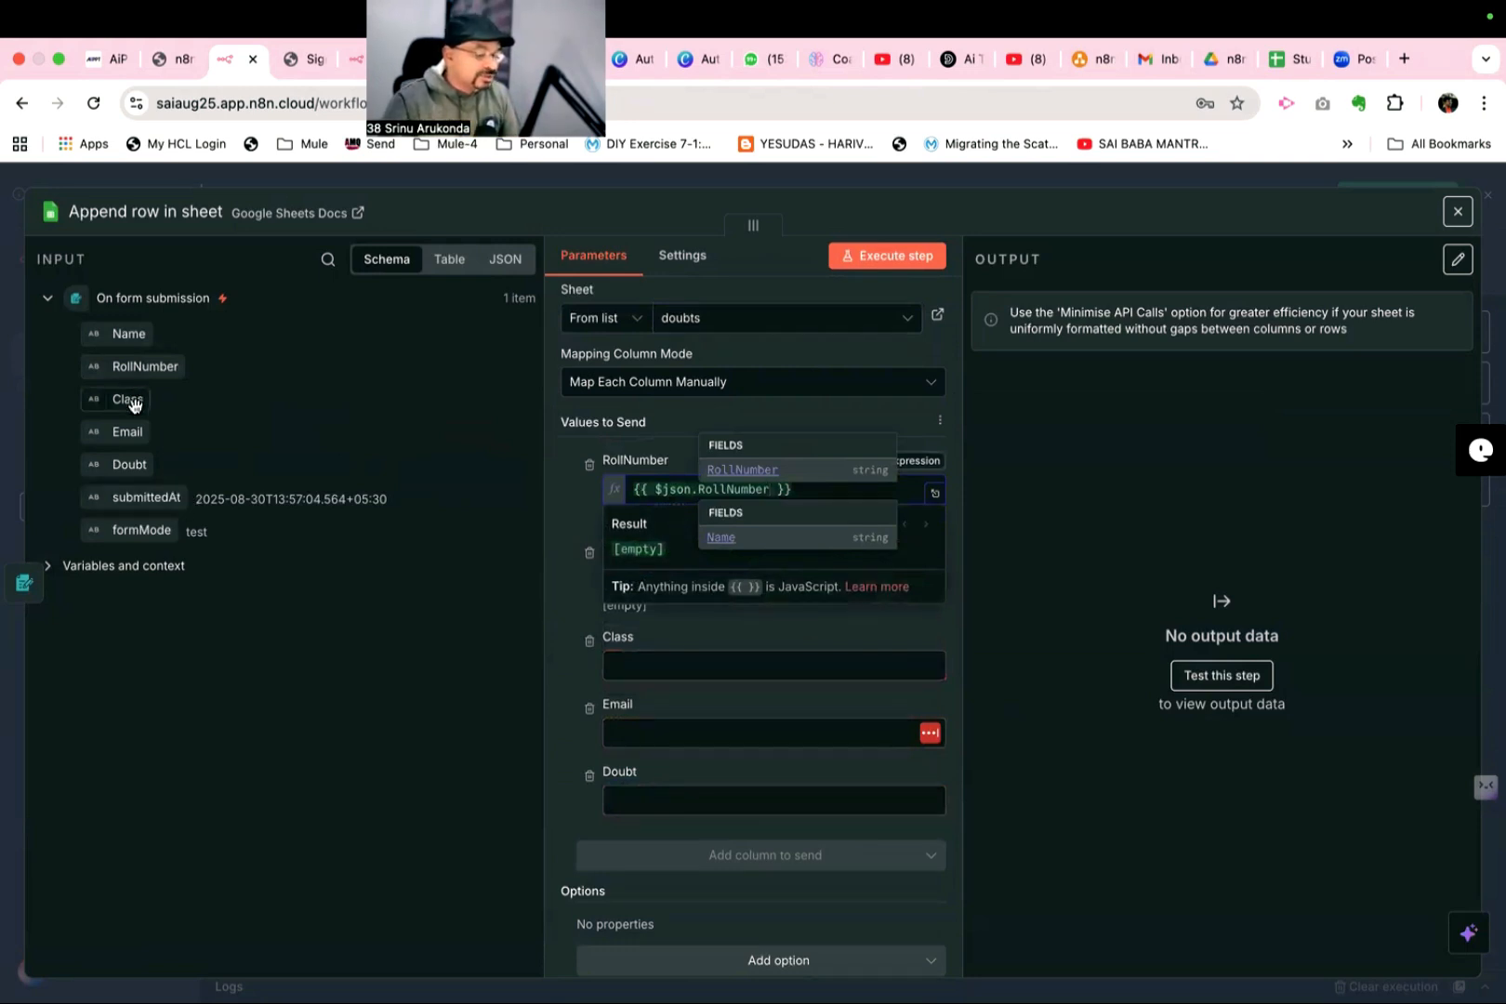
drag(135, 403, 623, 665)
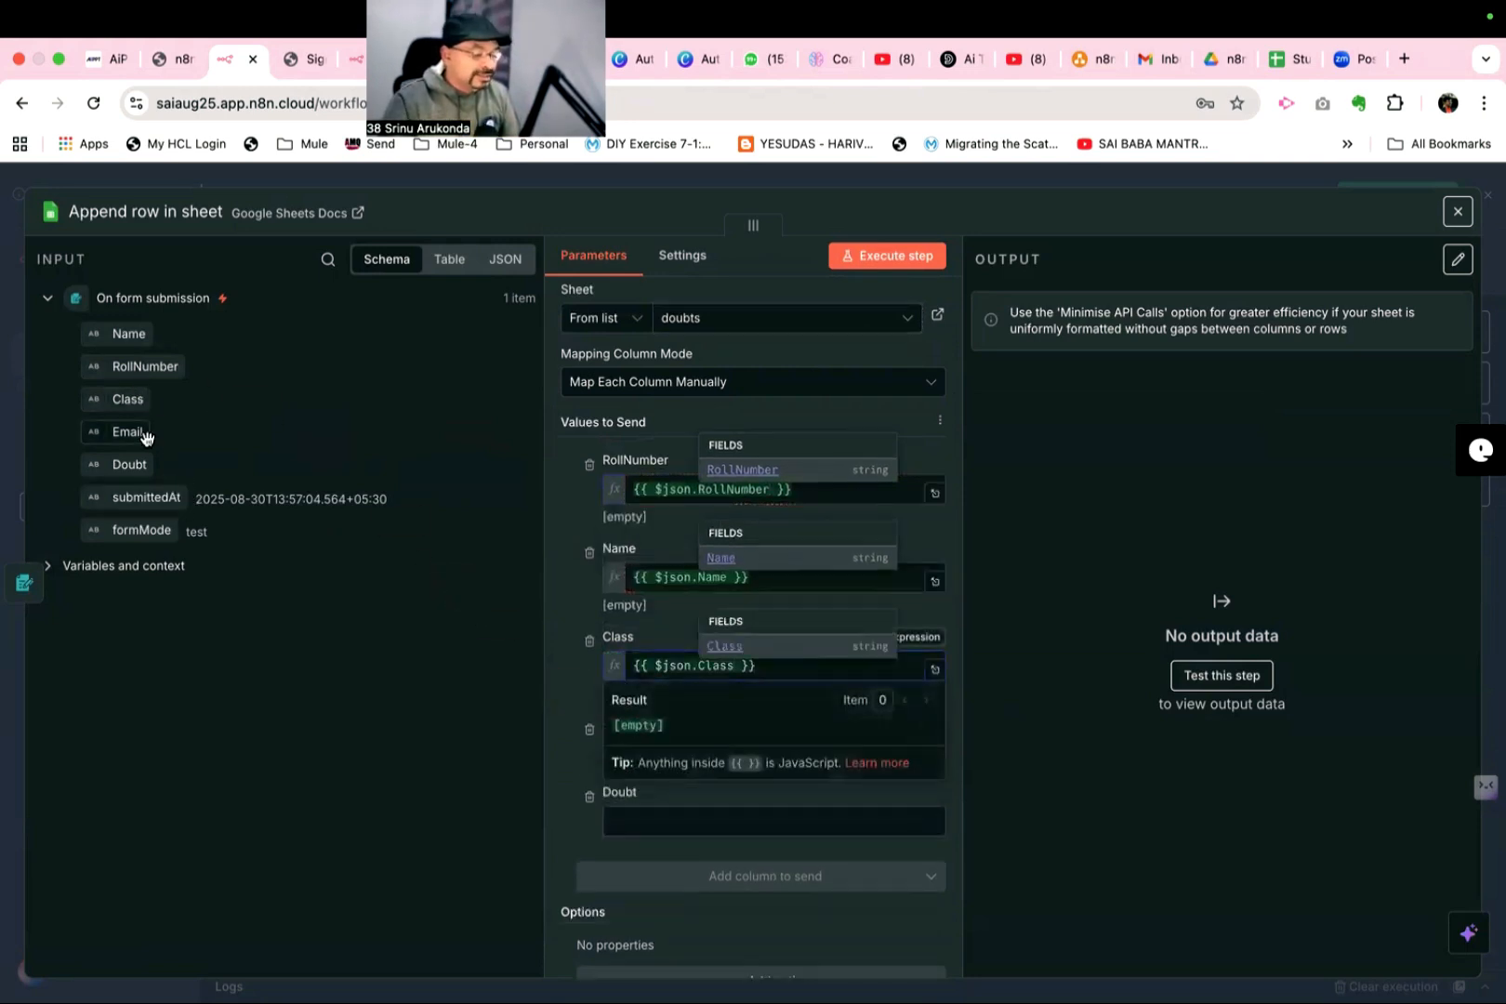
click(240, 688)
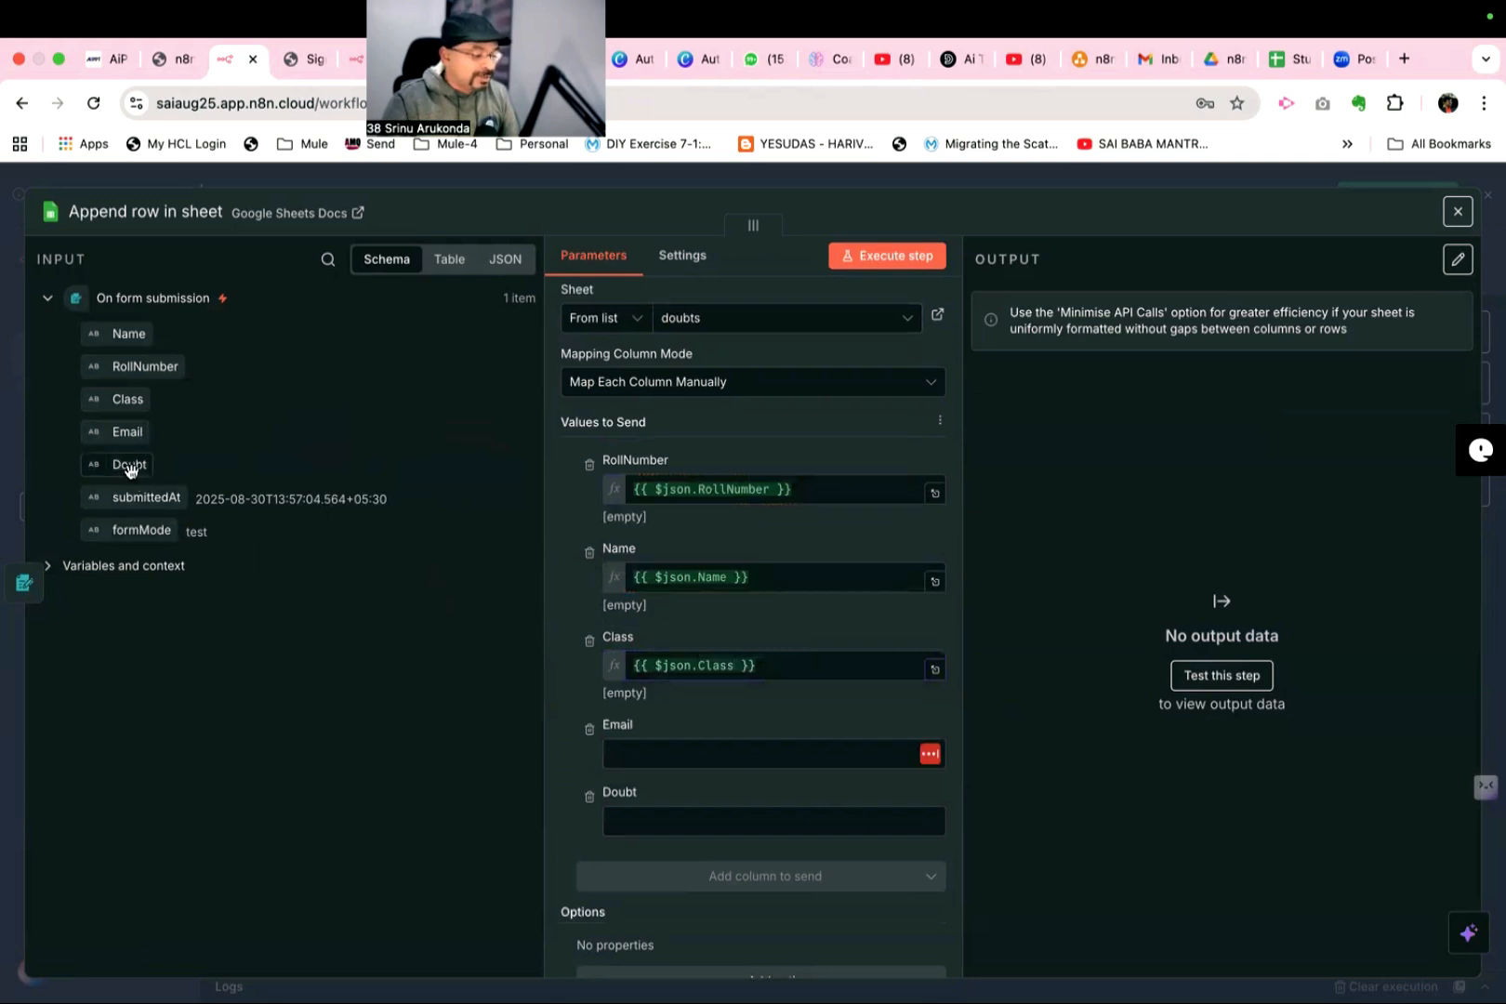
drag(127, 431, 653, 766)
drag(130, 464, 654, 842)
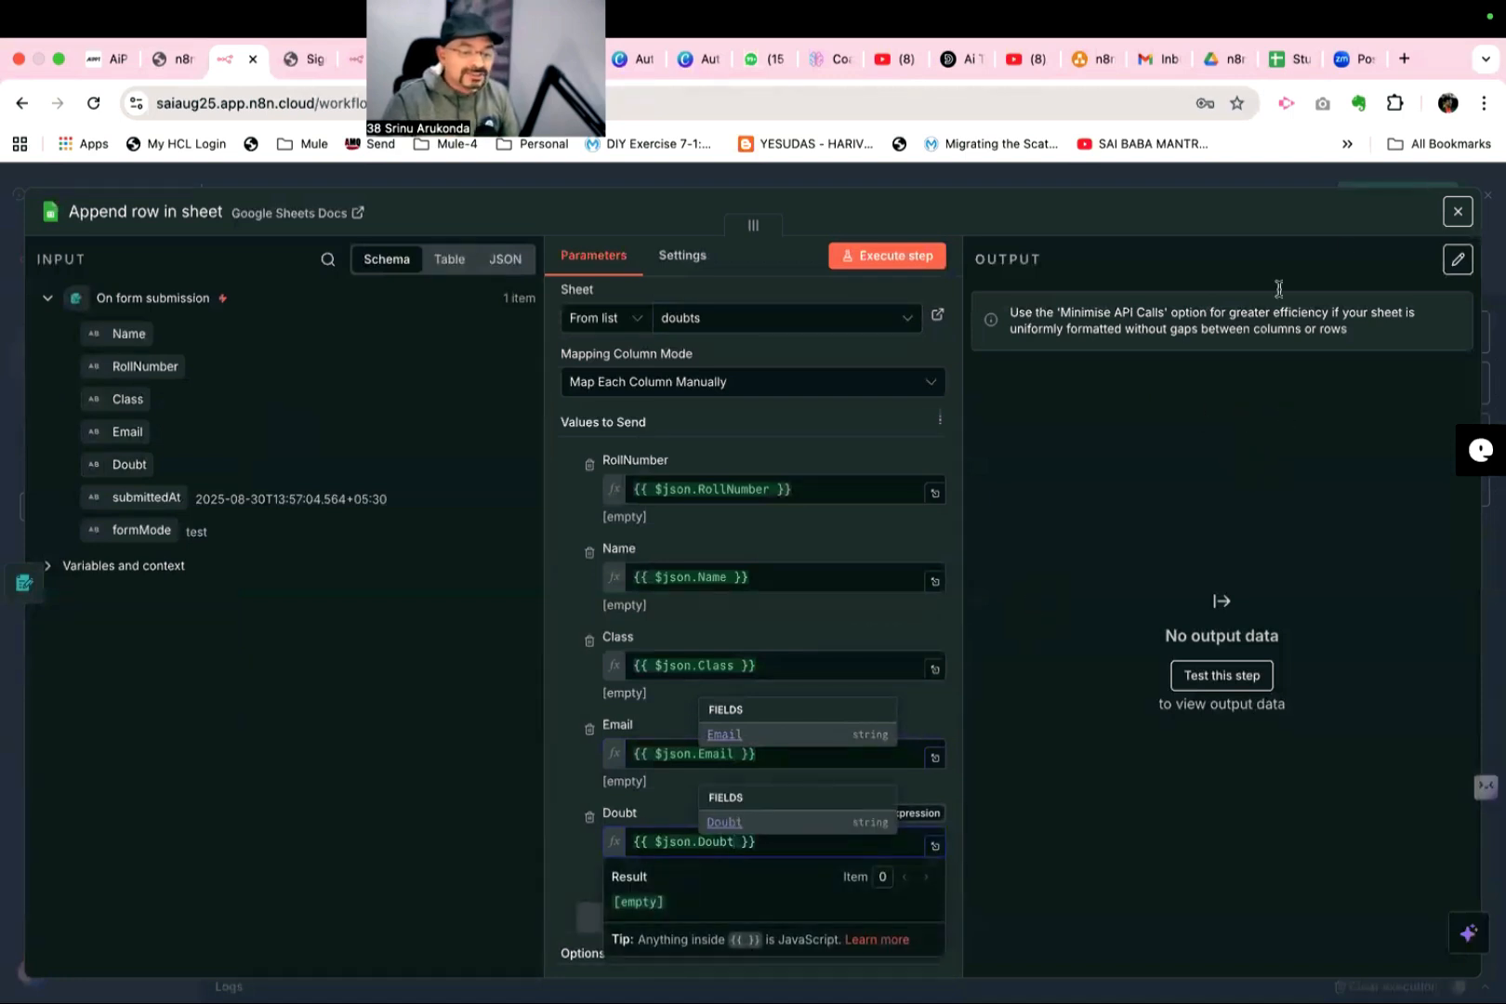
click(1457, 212)
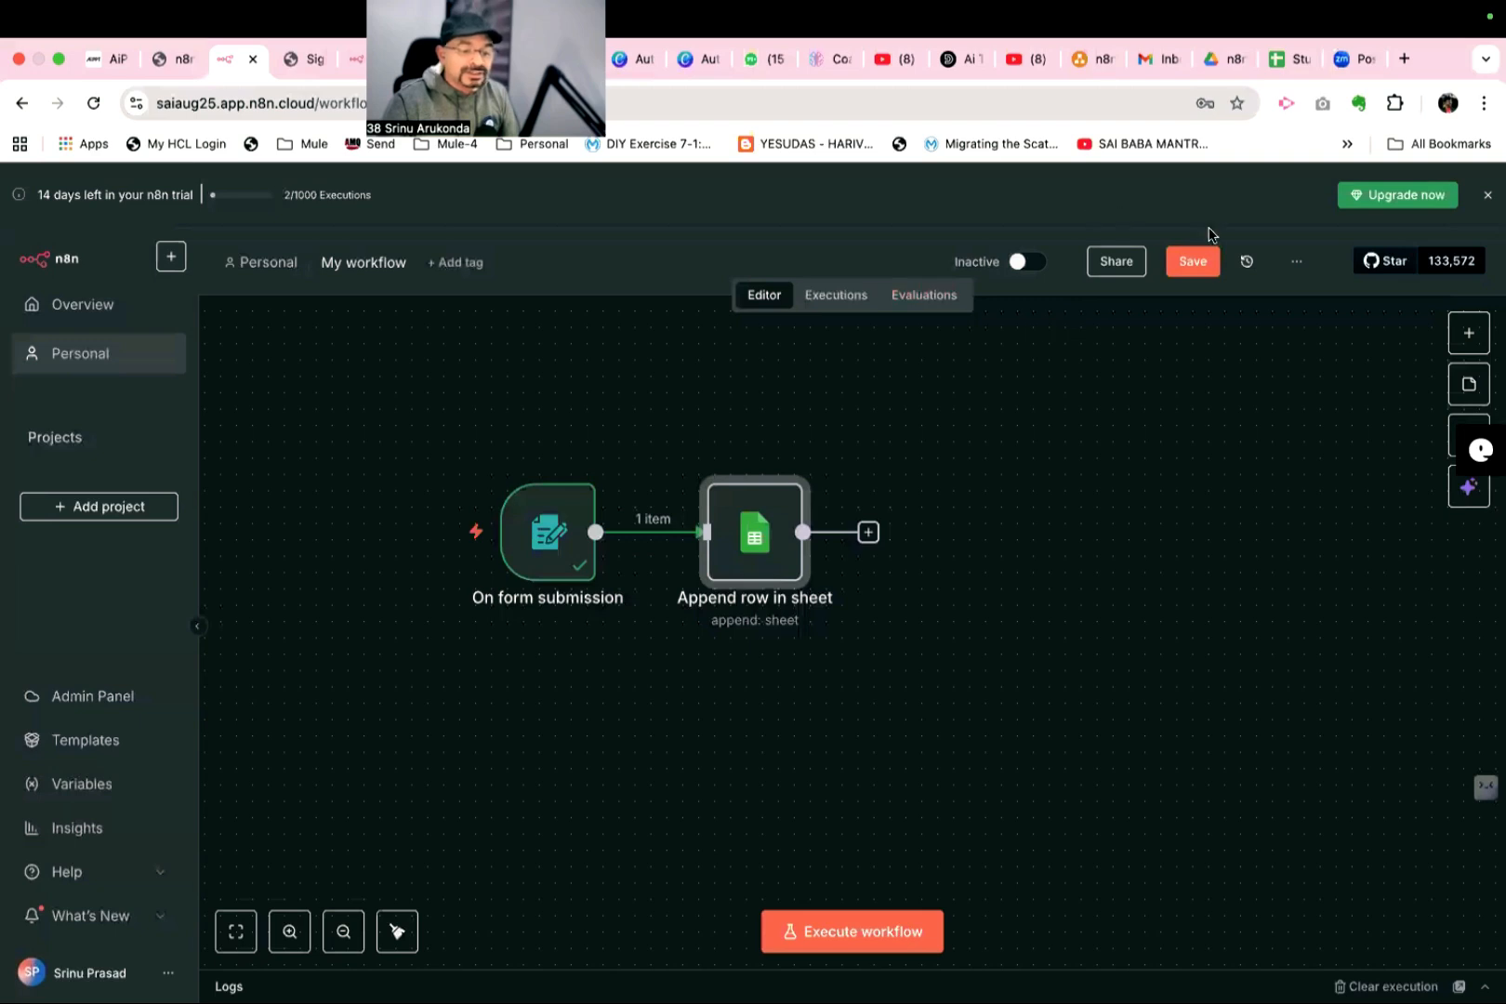
click(1195, 255)
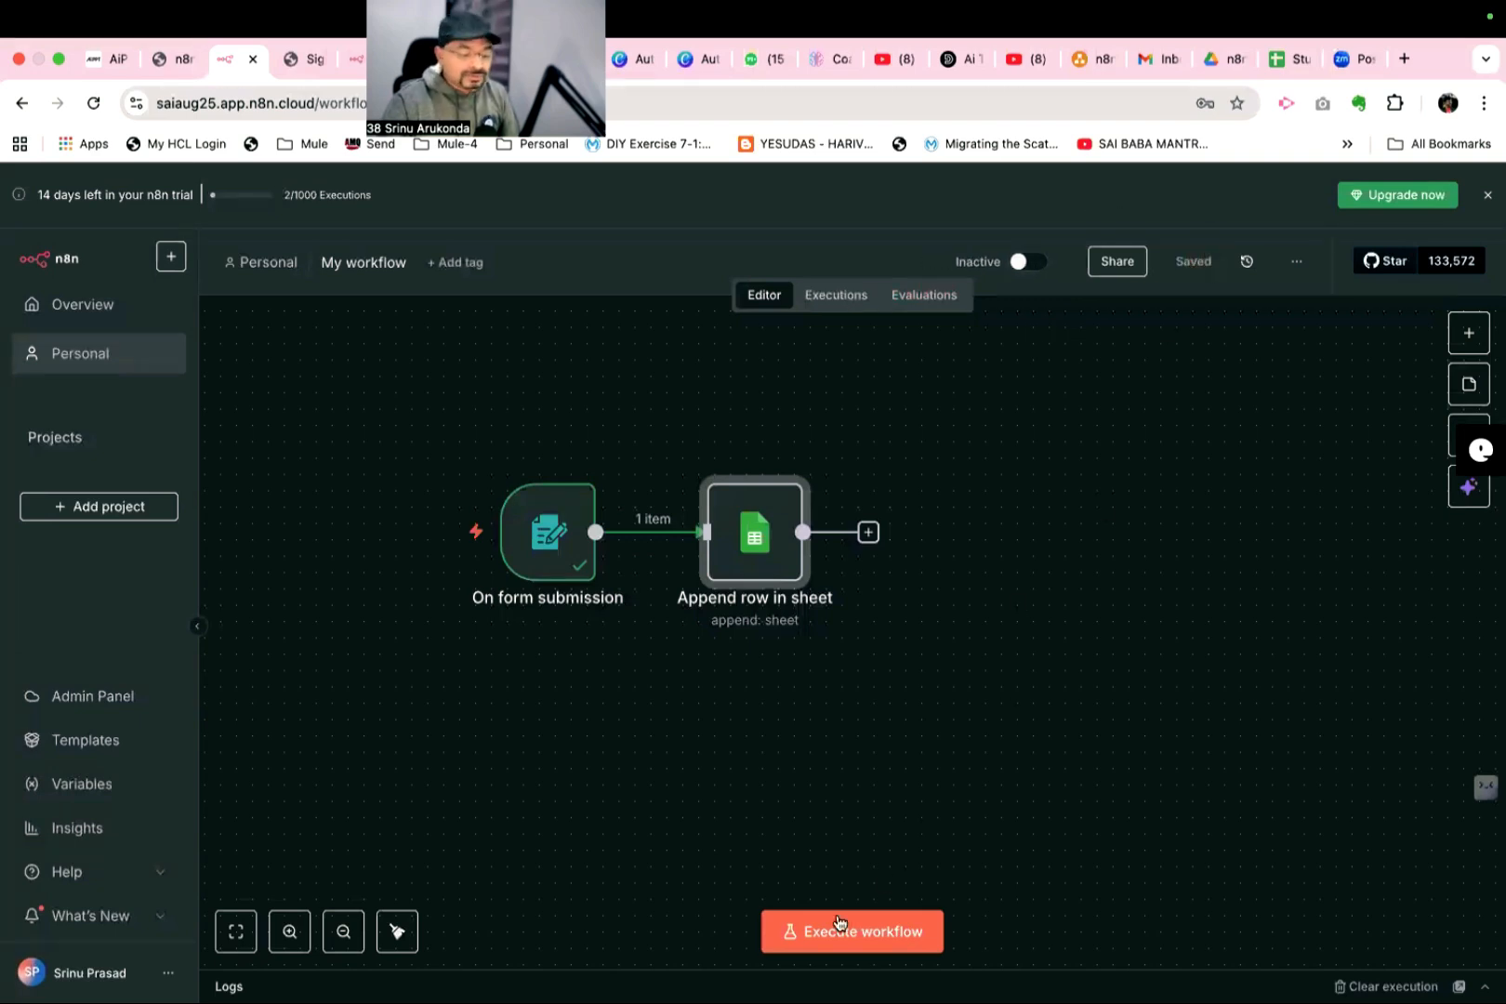
- Execute the workflow and enter the student's name, the roll number and class 4 in the test form
click(819, 934)
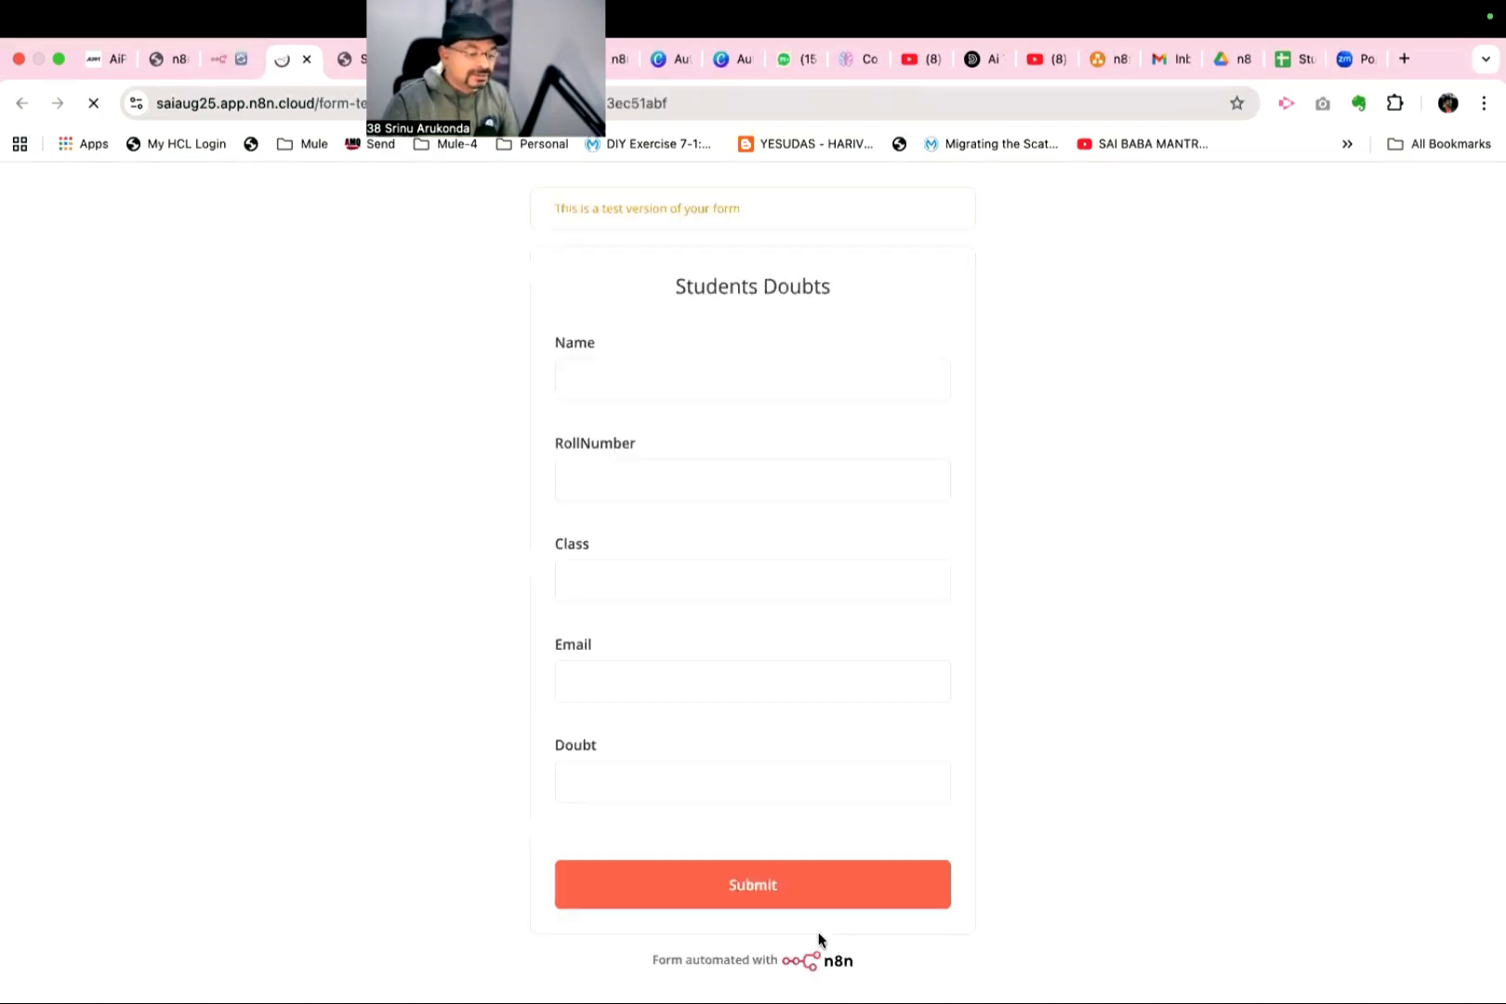
click(667, 384)
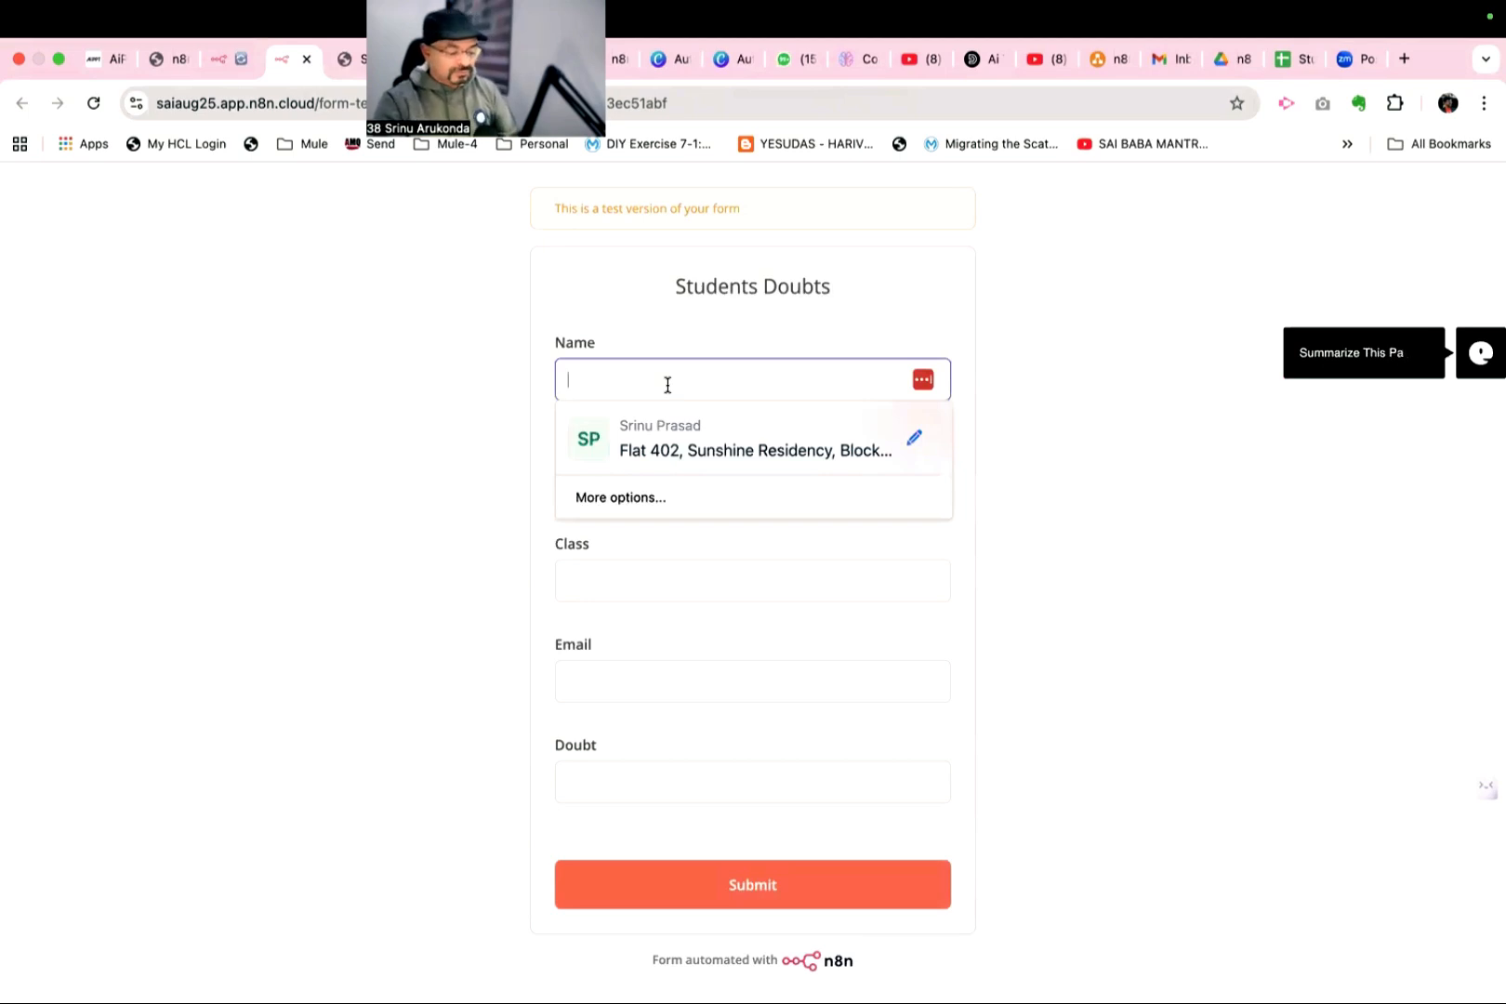
text(dilip)
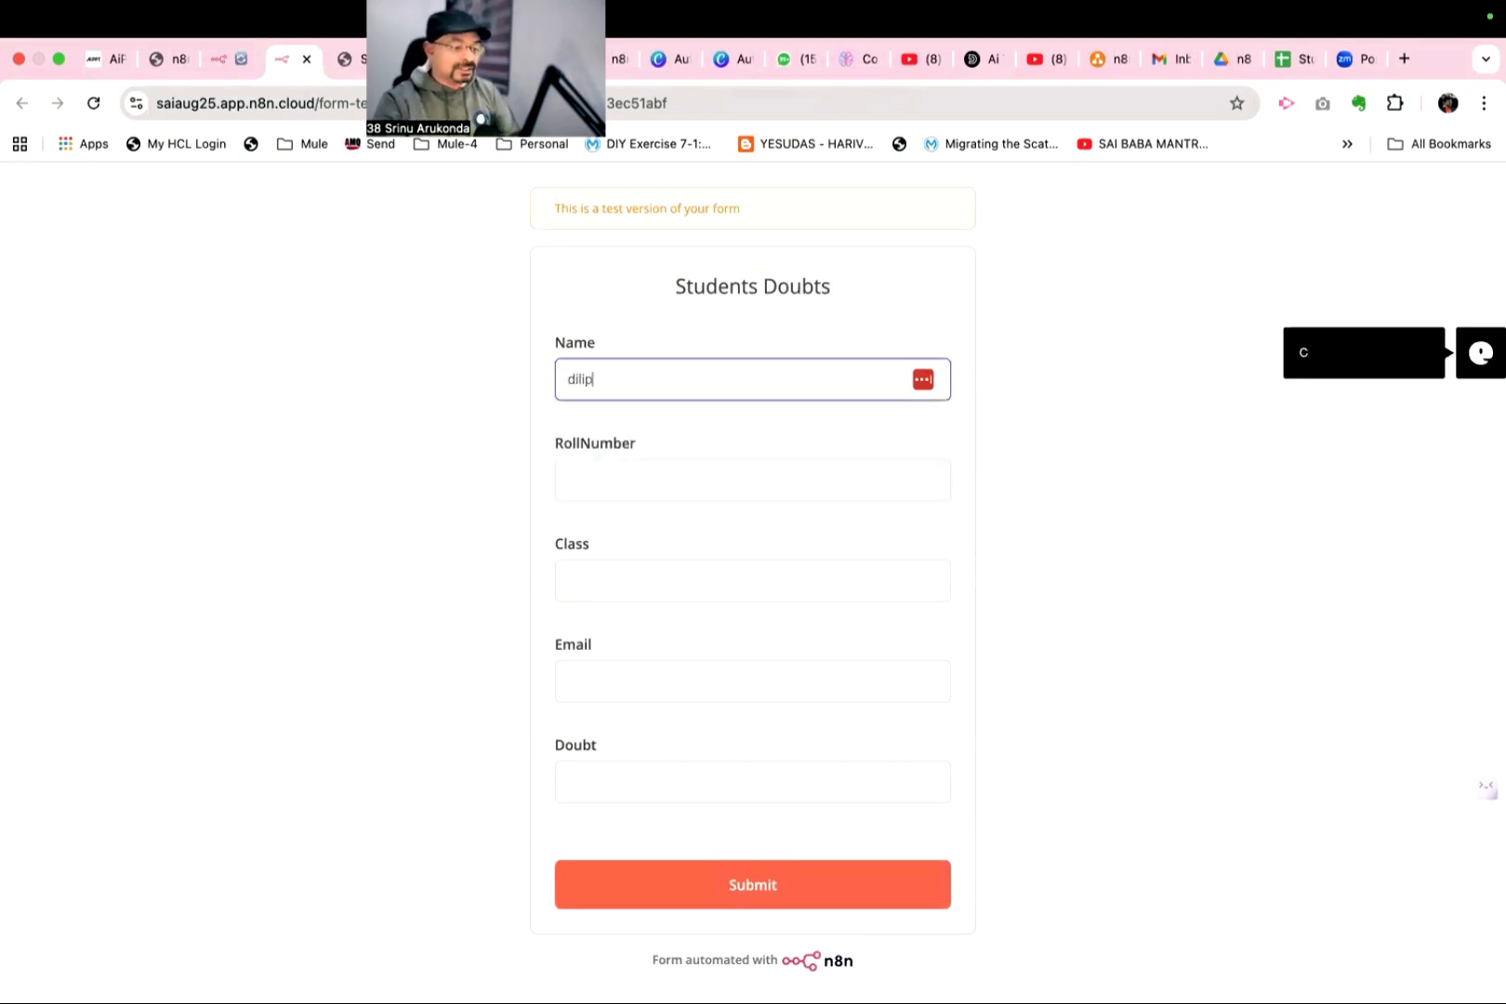
click(642, 465)
click(612, 564)
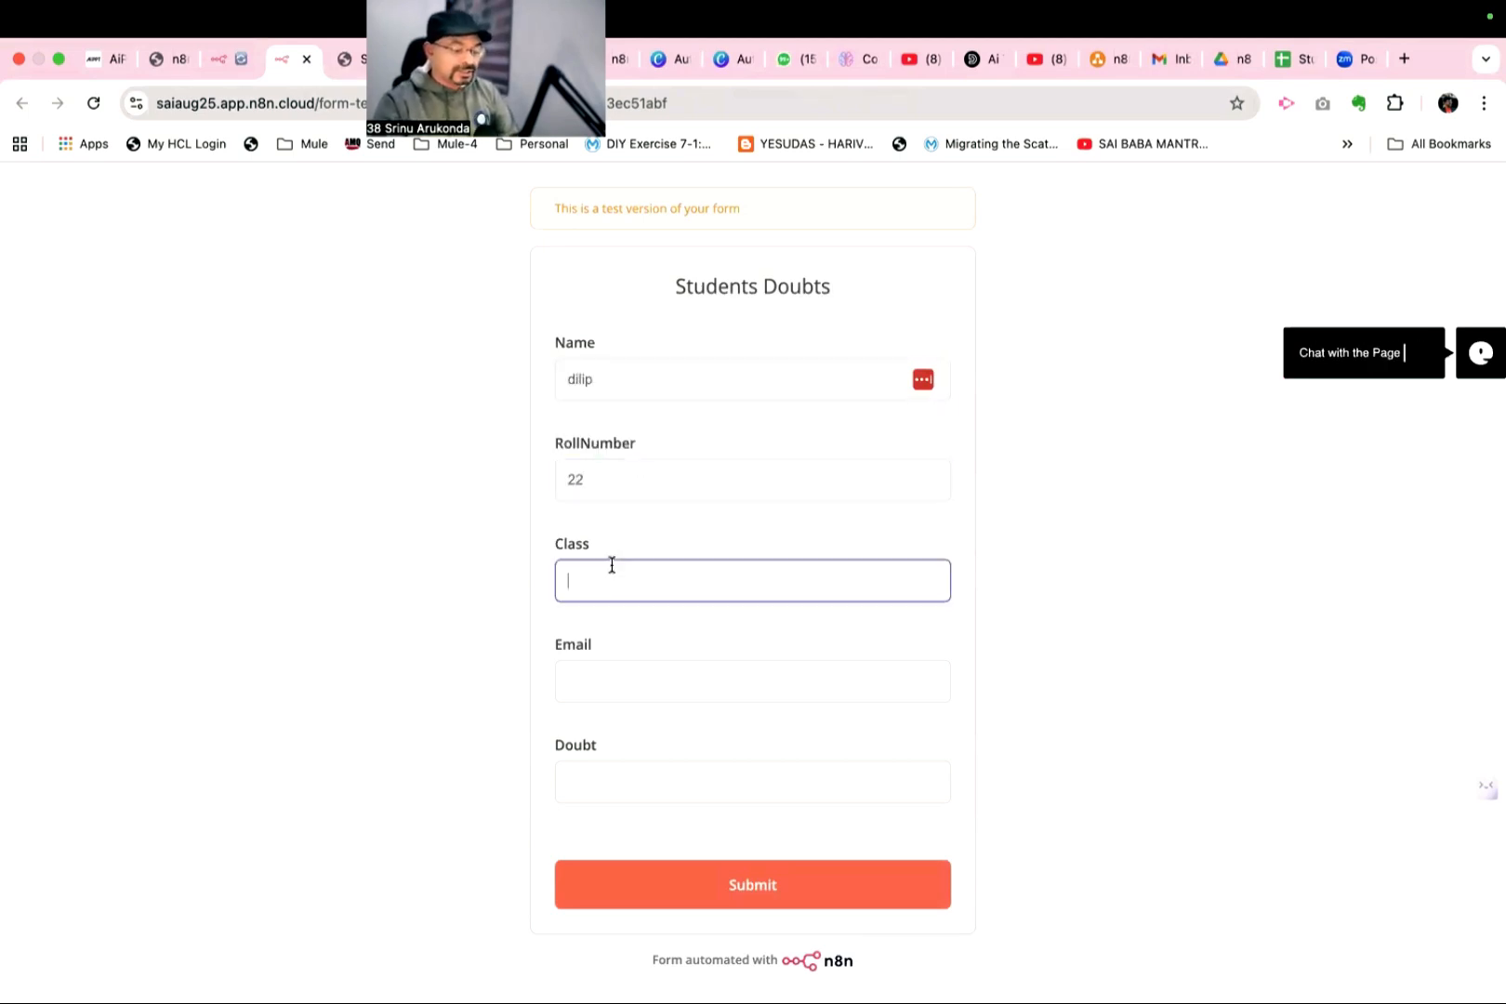
text(4)
- Fill in the student's email address, enter the doubt "what are newton laws" and submit the form
click(606, 675)
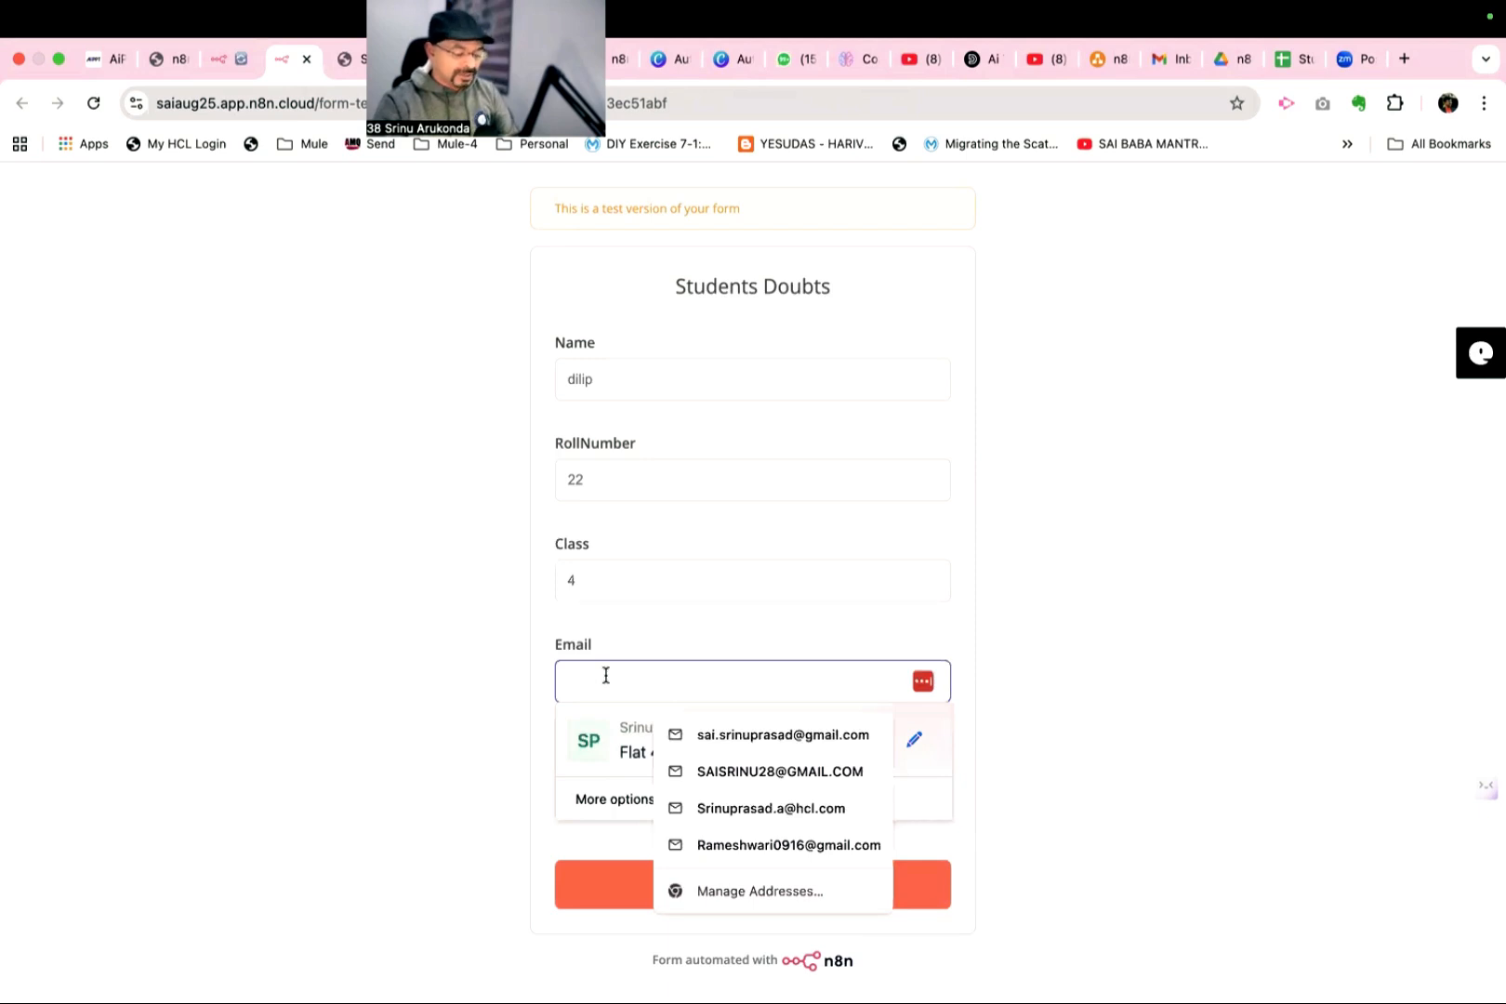
click(710, 734)
click(655, 777)
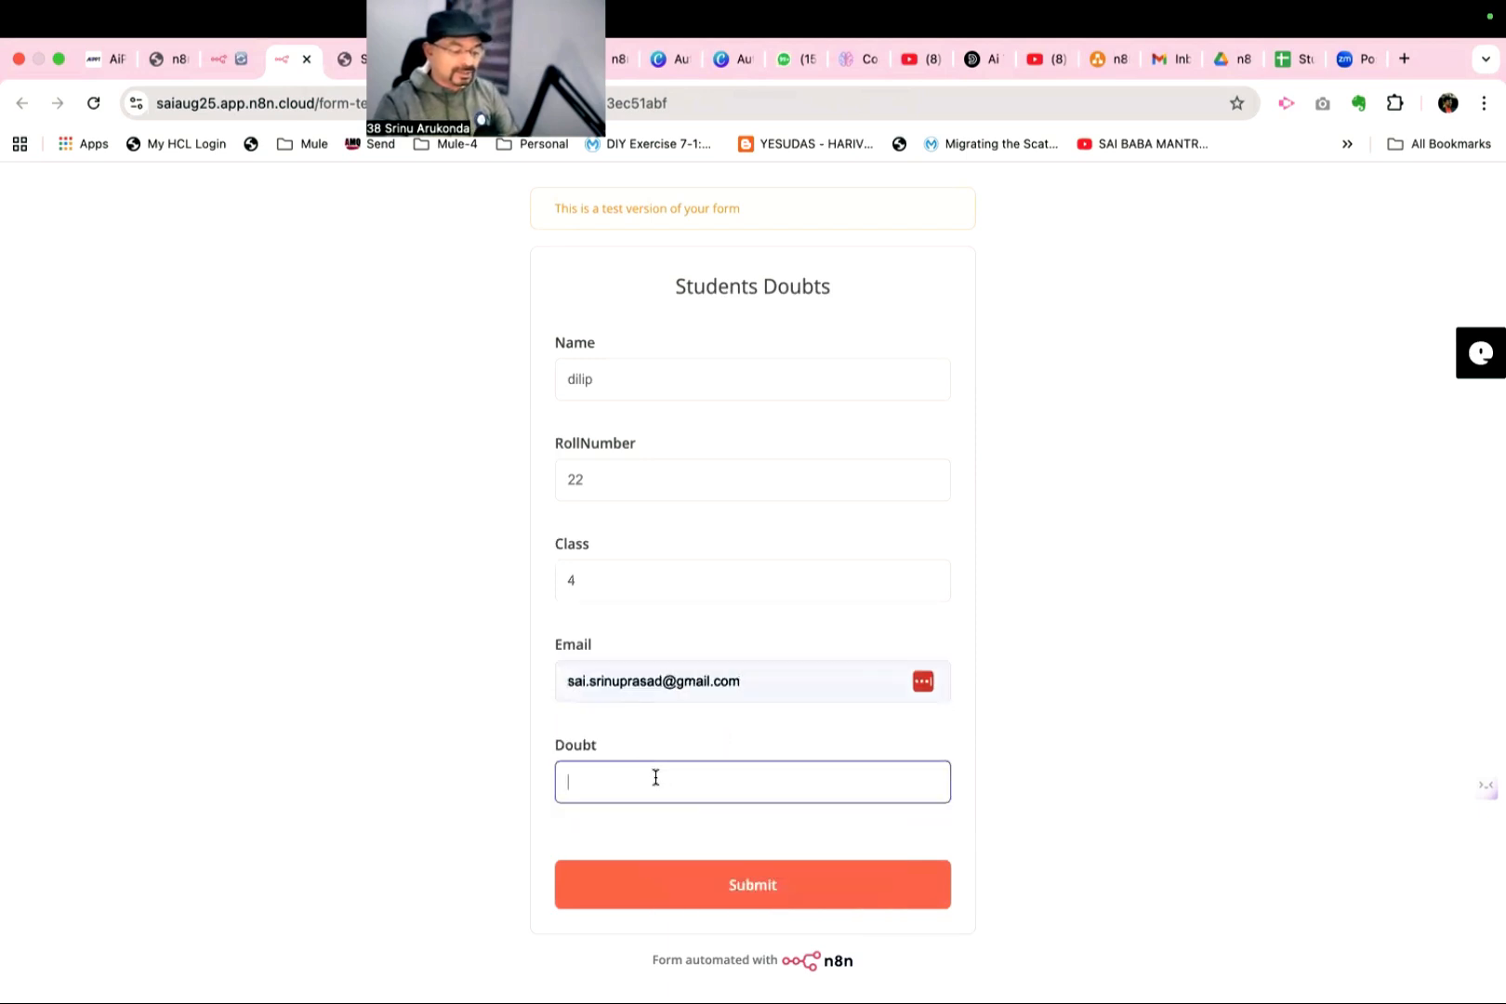
text(wha)
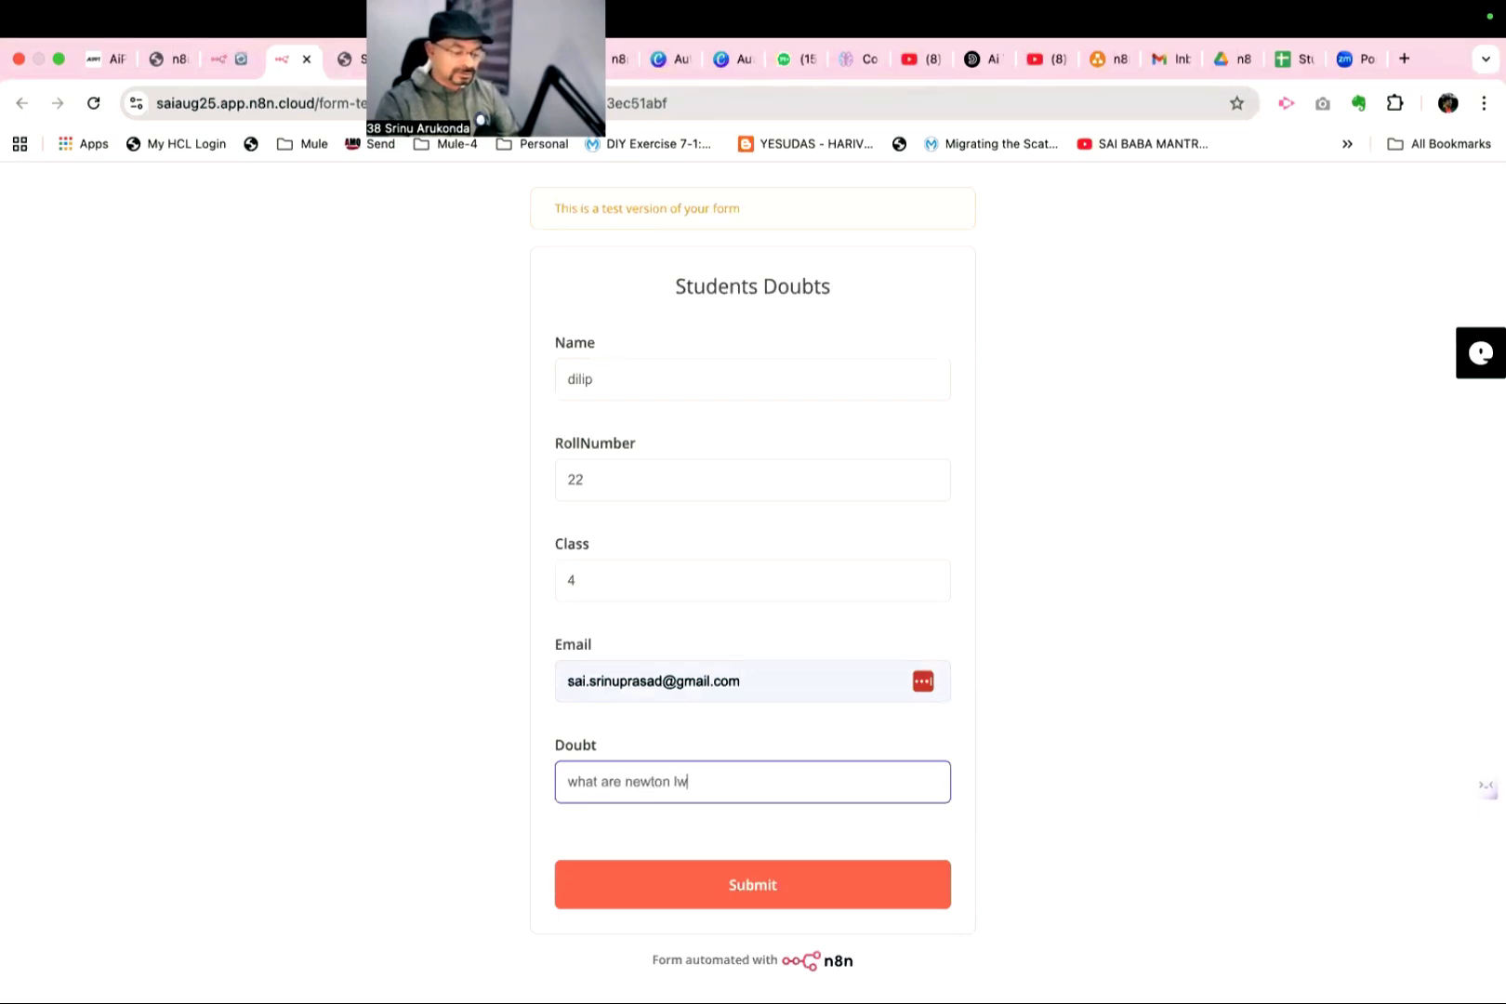
text(t are newton laws)
click(686, 892)
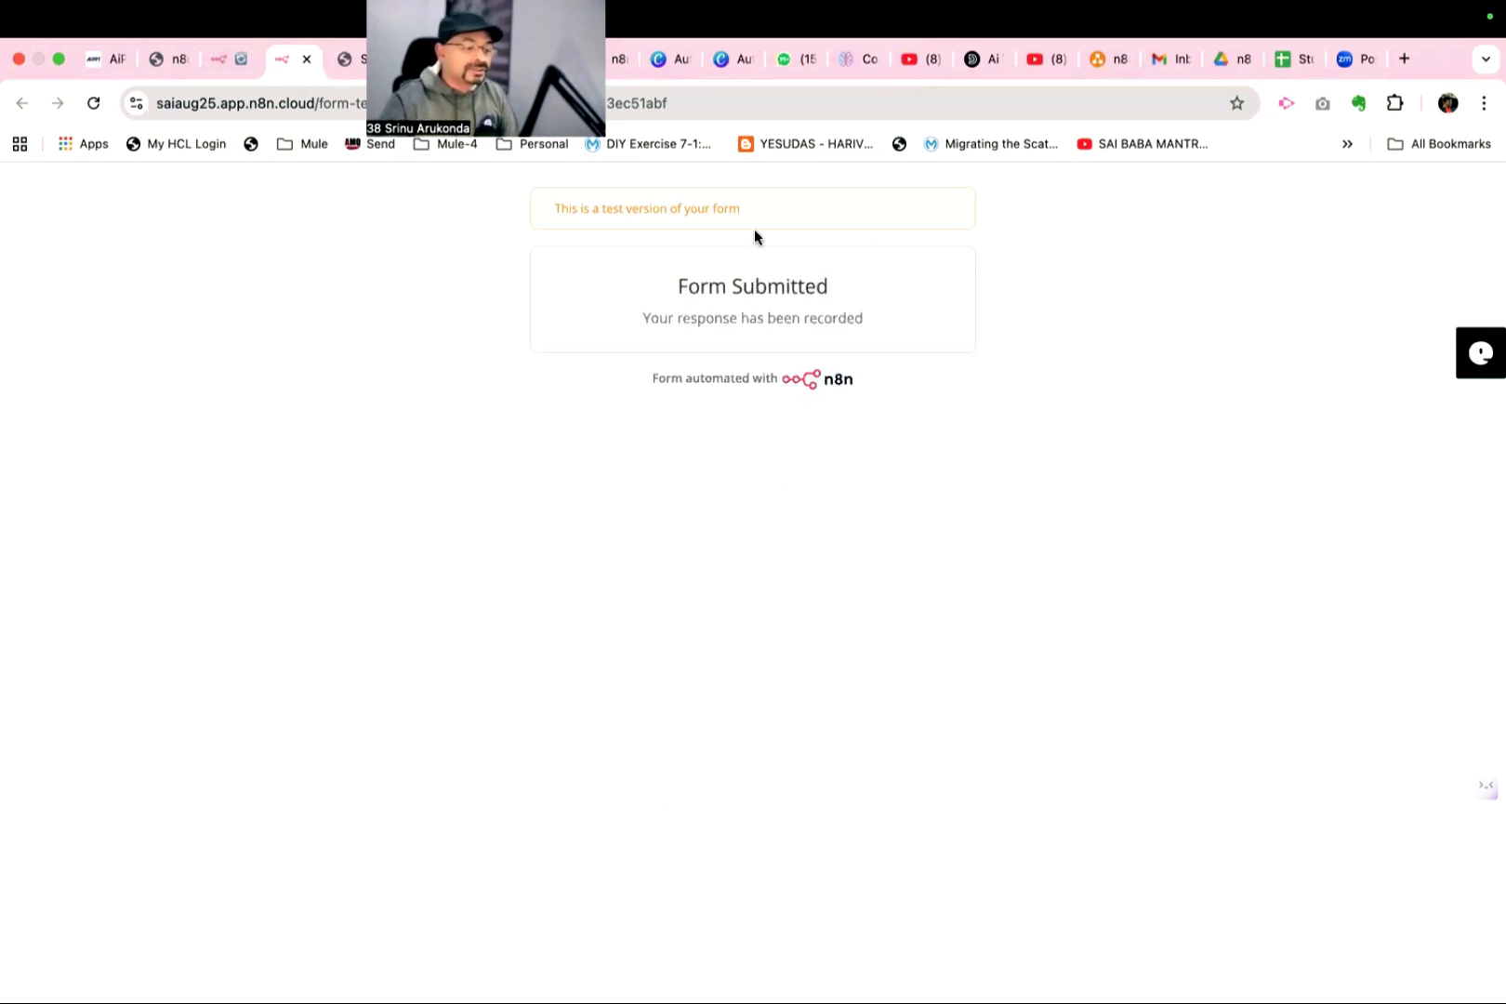
- Check the workflow run and the appended row in the StudentsDoubts spreadsheet, fitting the Email and Doubt columns to their contents
click(214, 61)
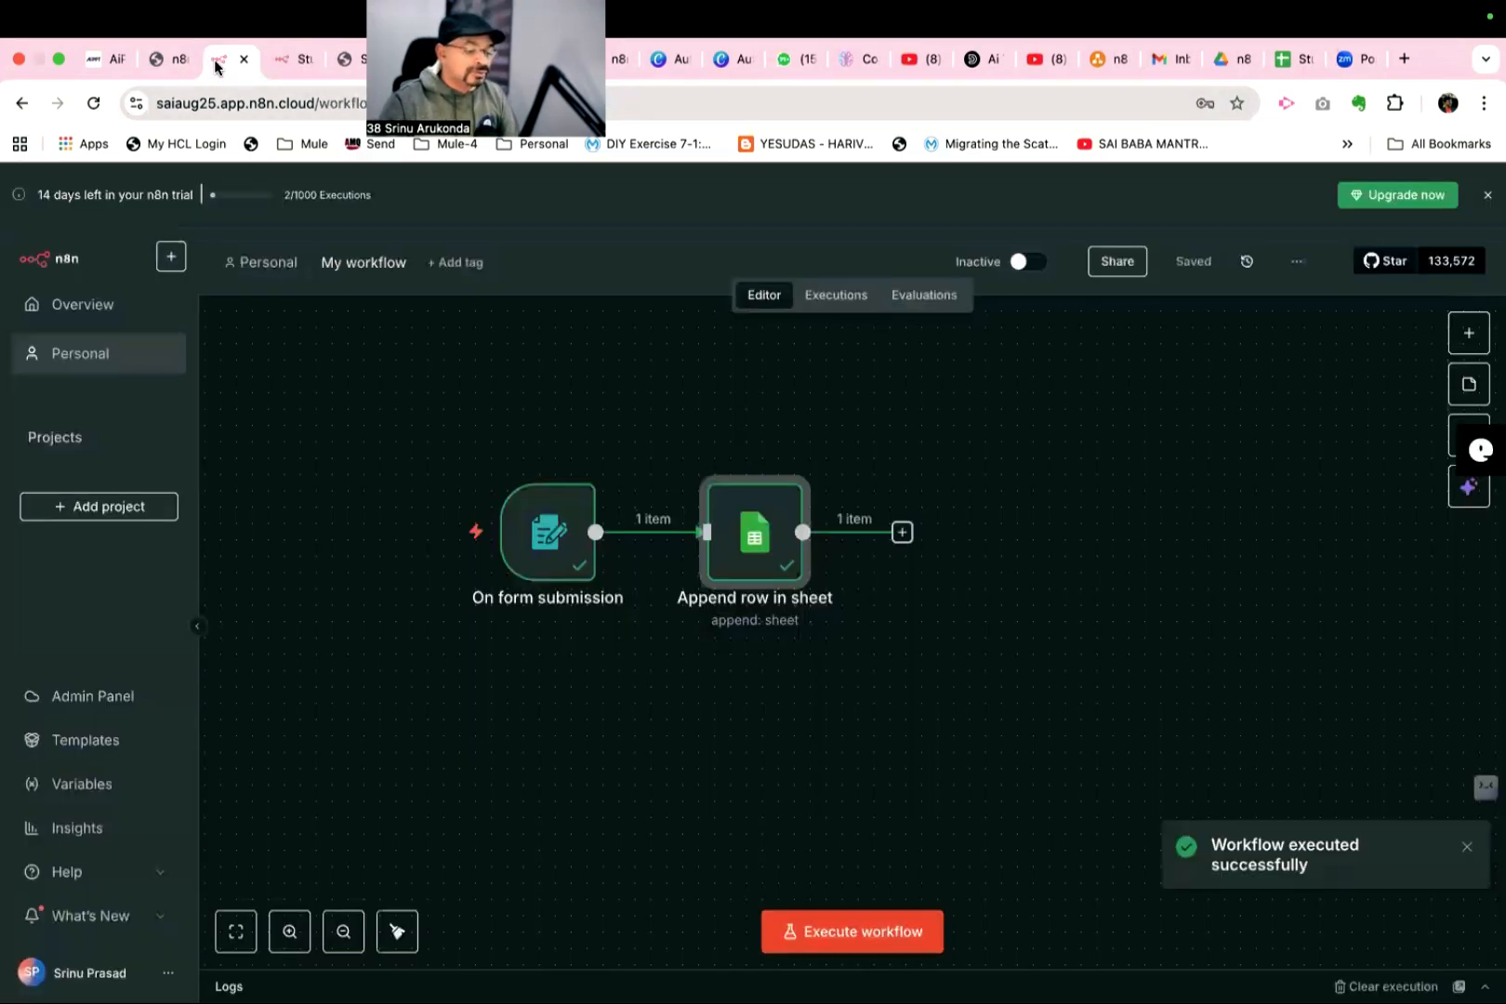
mouse_move(581, 576)
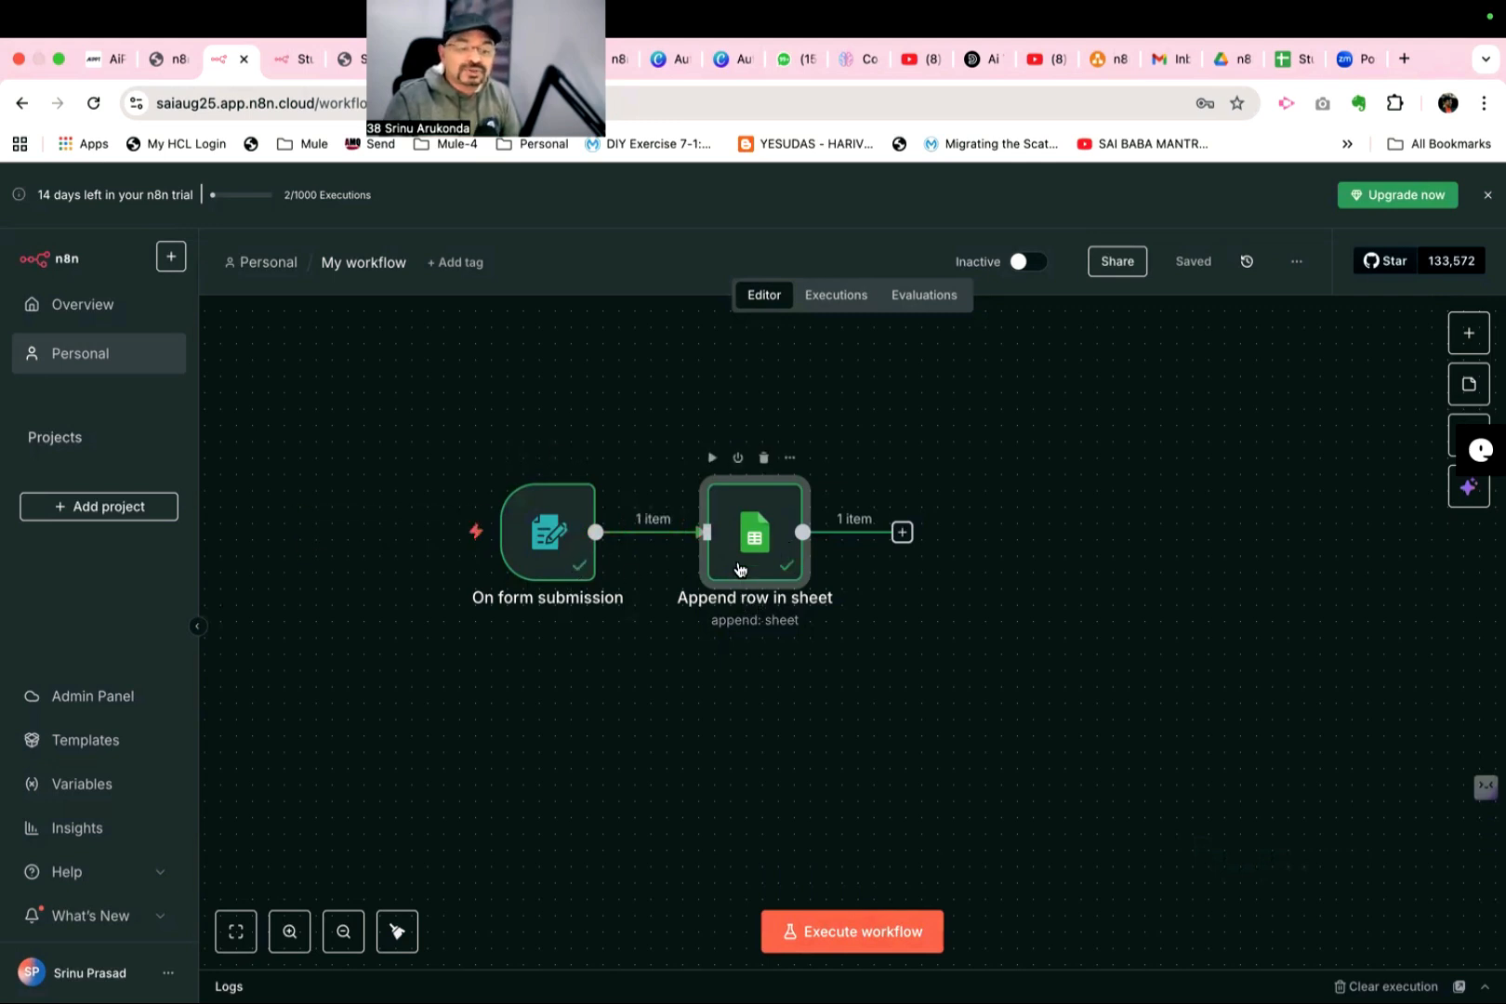
click(1282, 59)
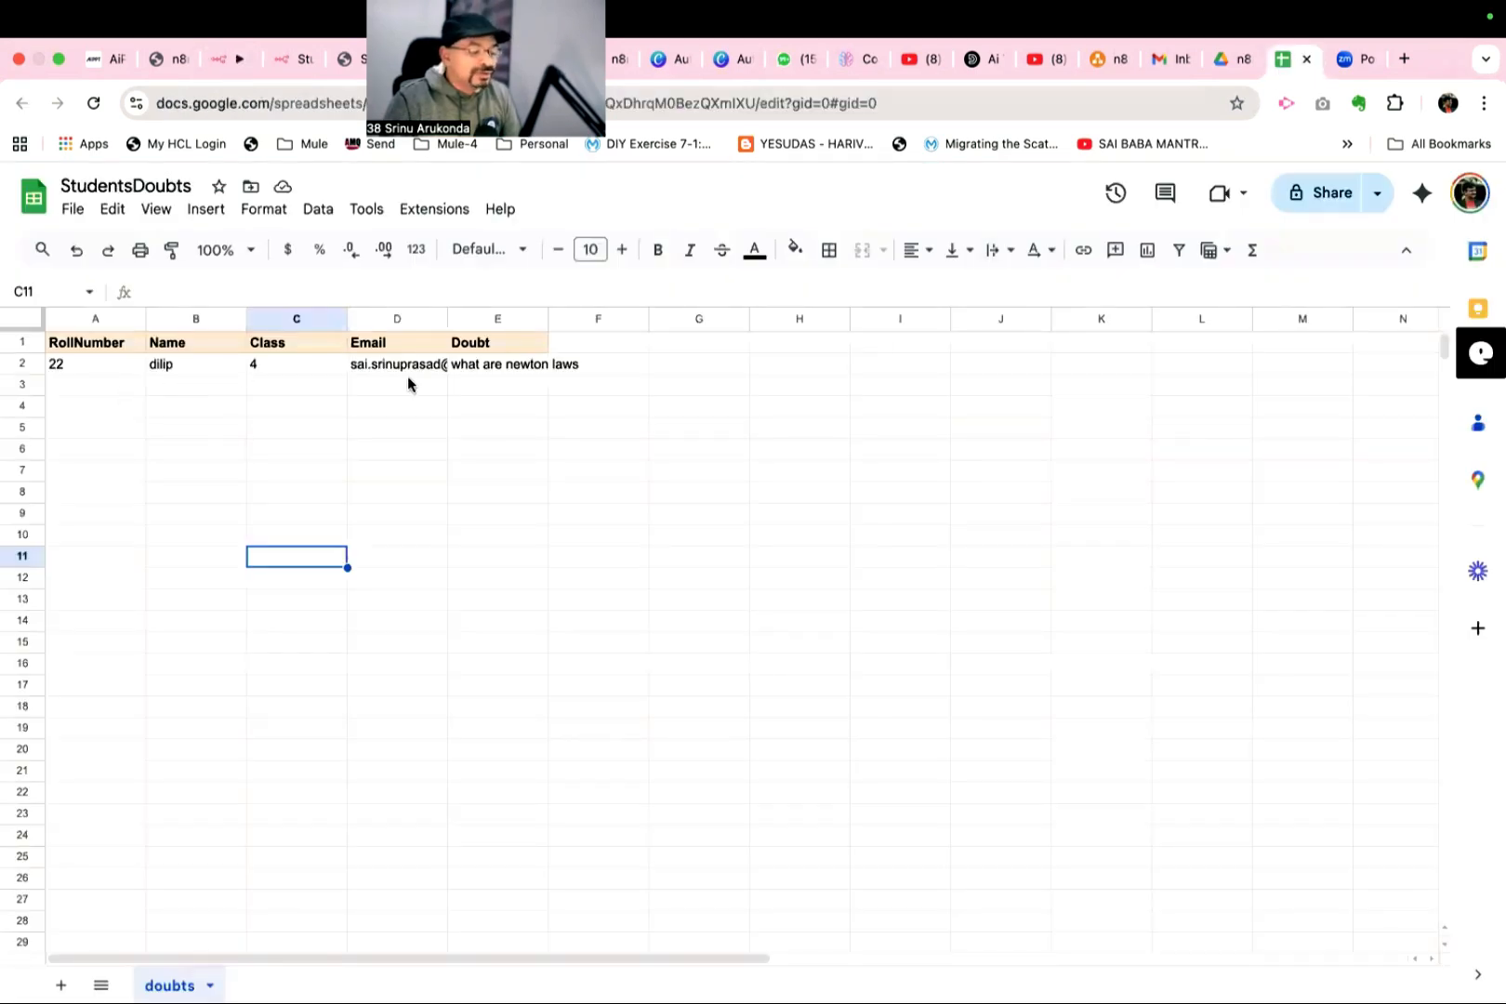
double_click(447, 319)
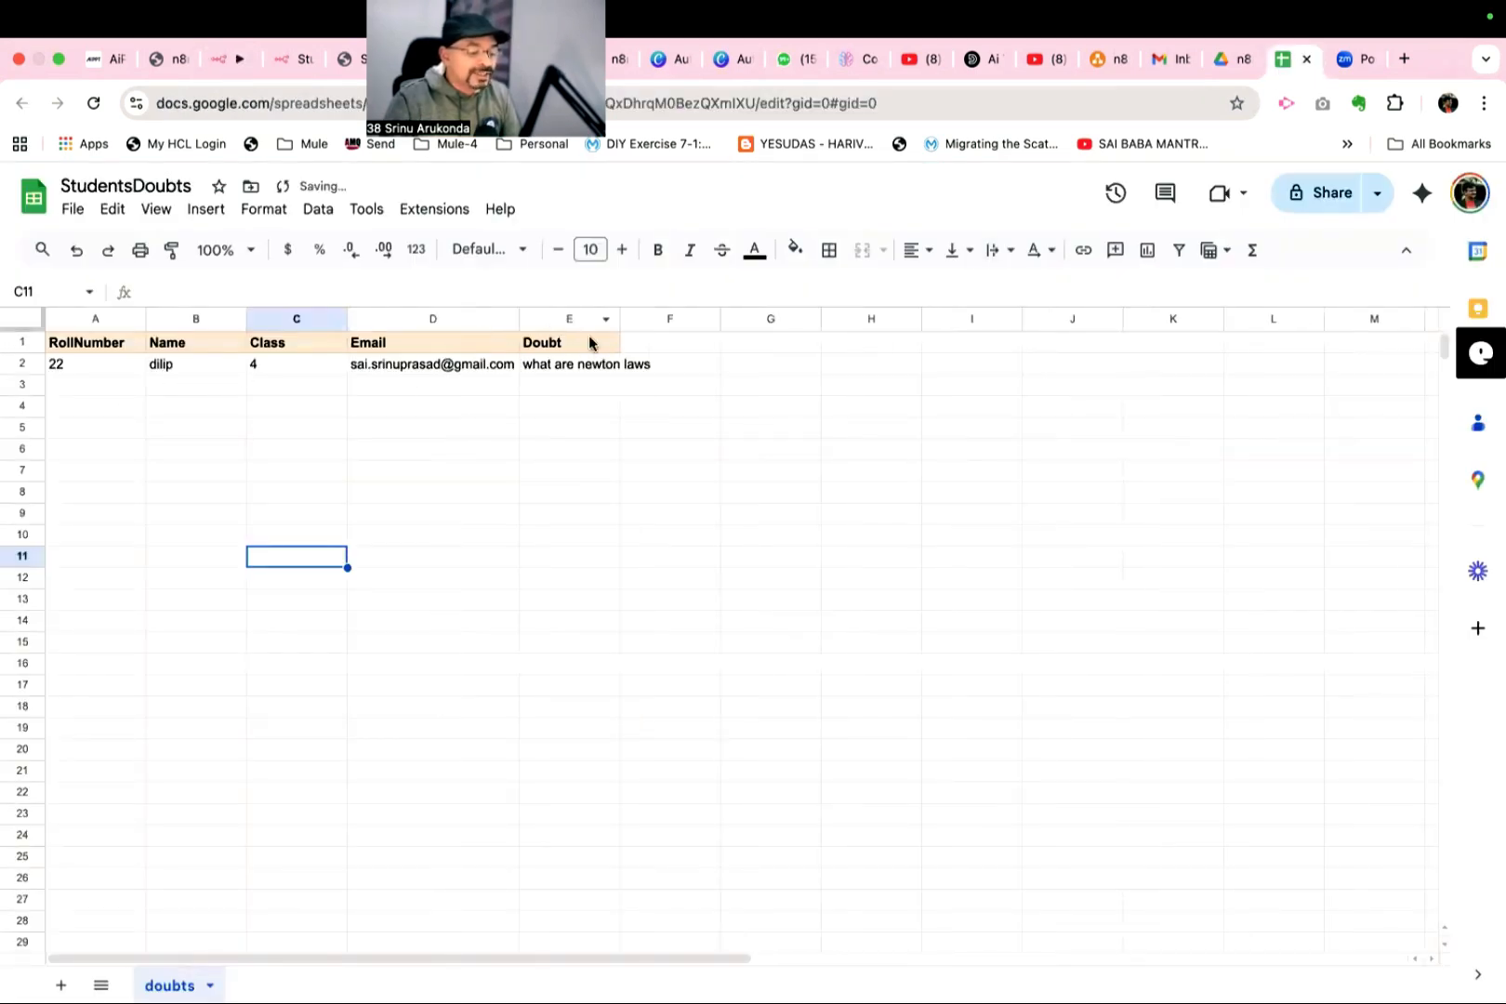
double_click(615, 312)
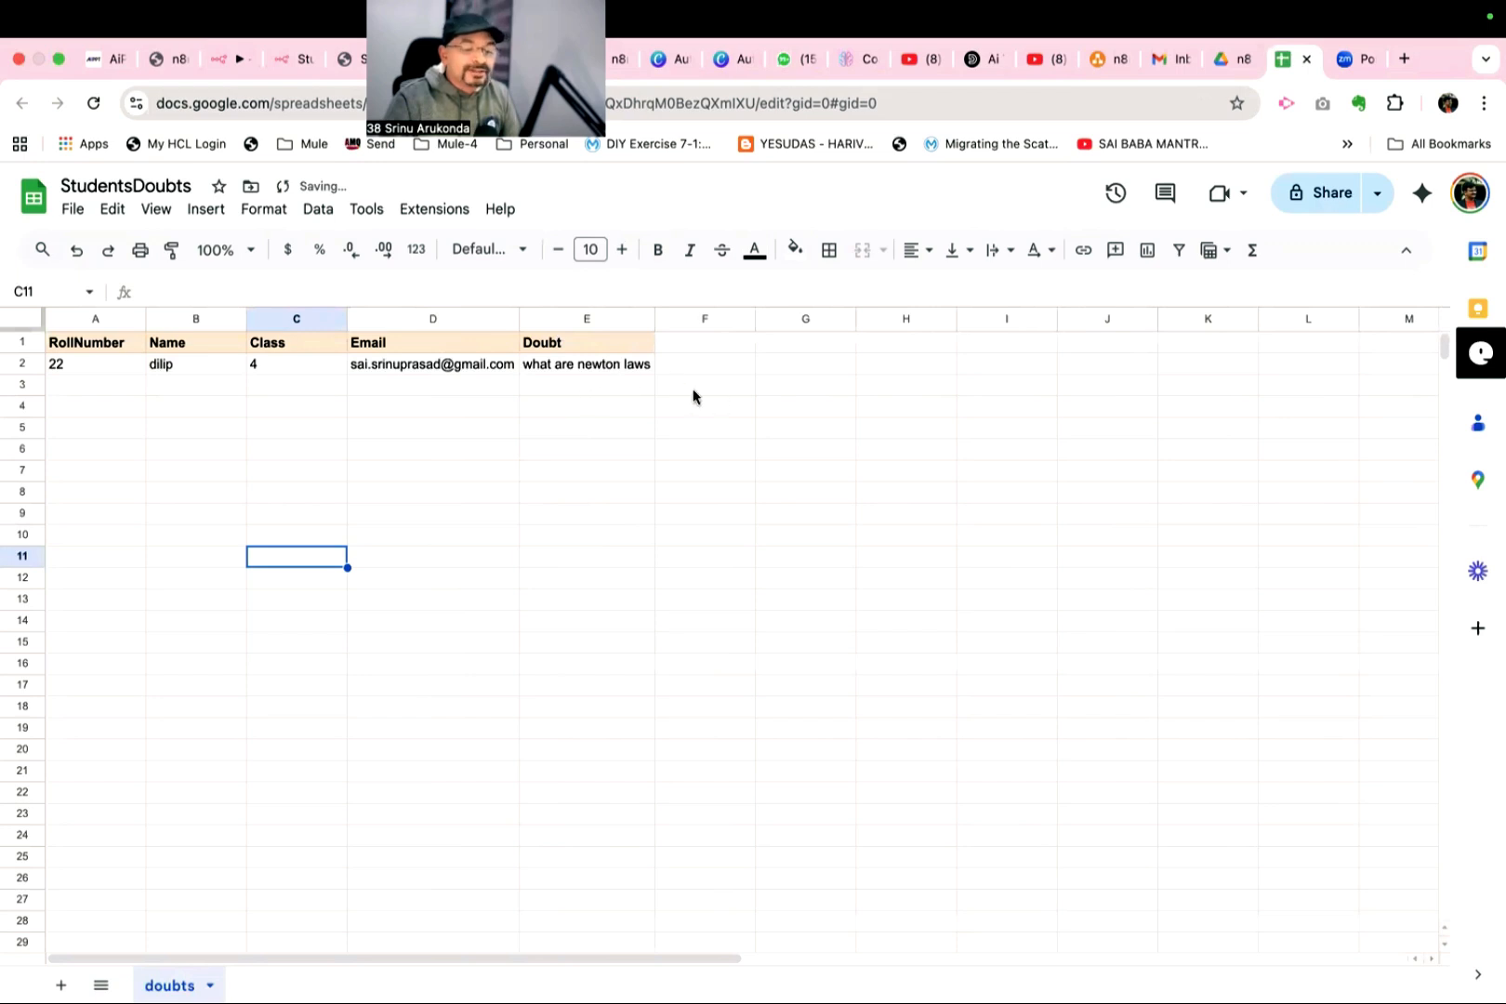